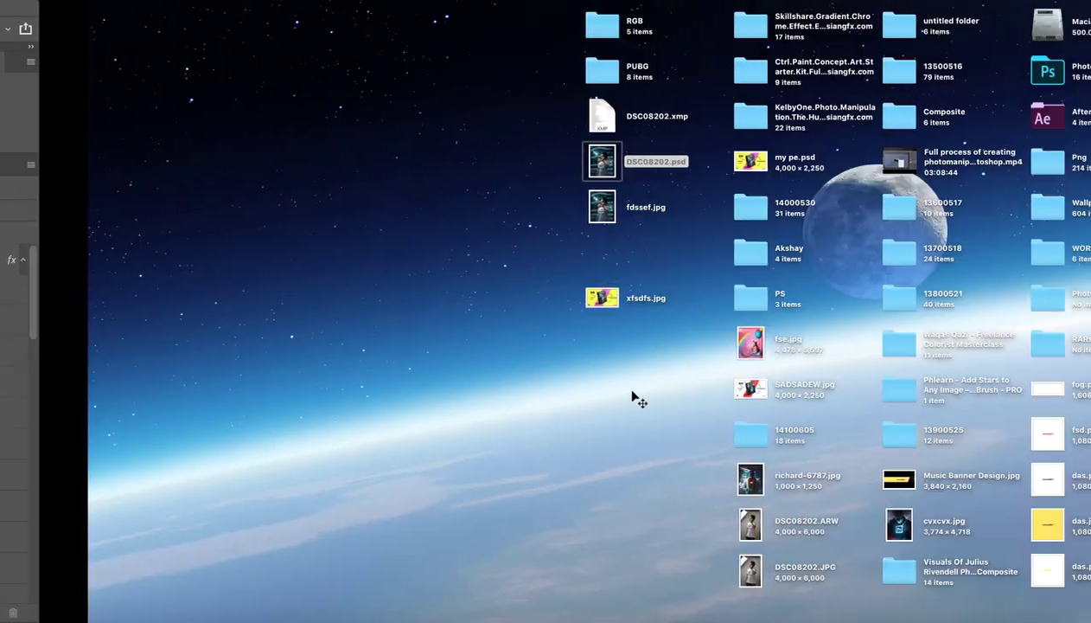
Step: Preview the xfsdfs.jpg promo image in Quick Look, then return to DSC08202.psd in Photoshop
key("space")
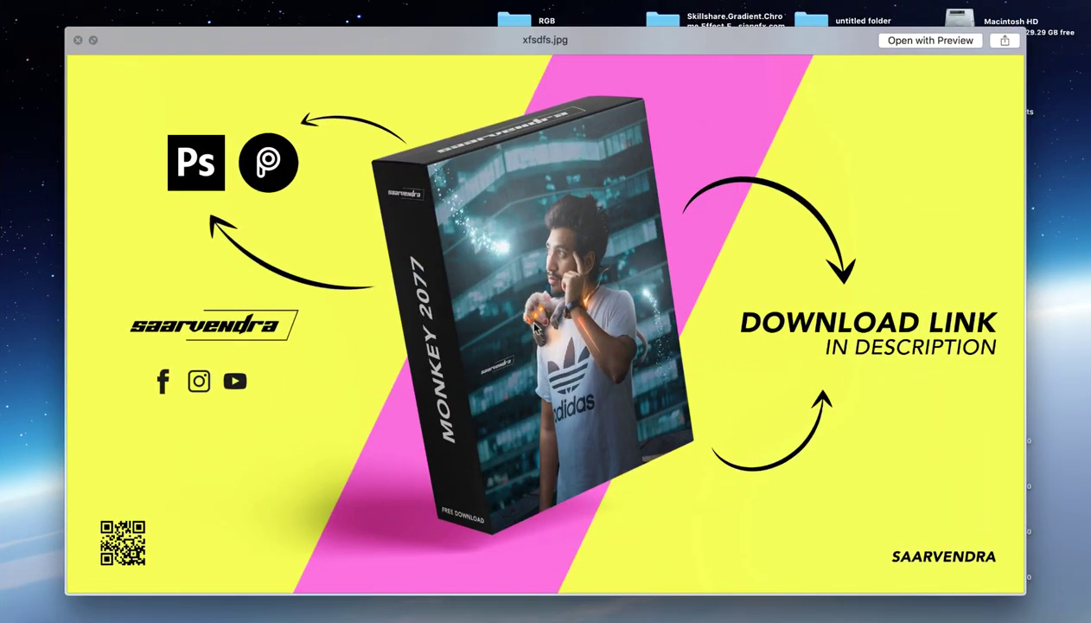
key("space")
key("F11")
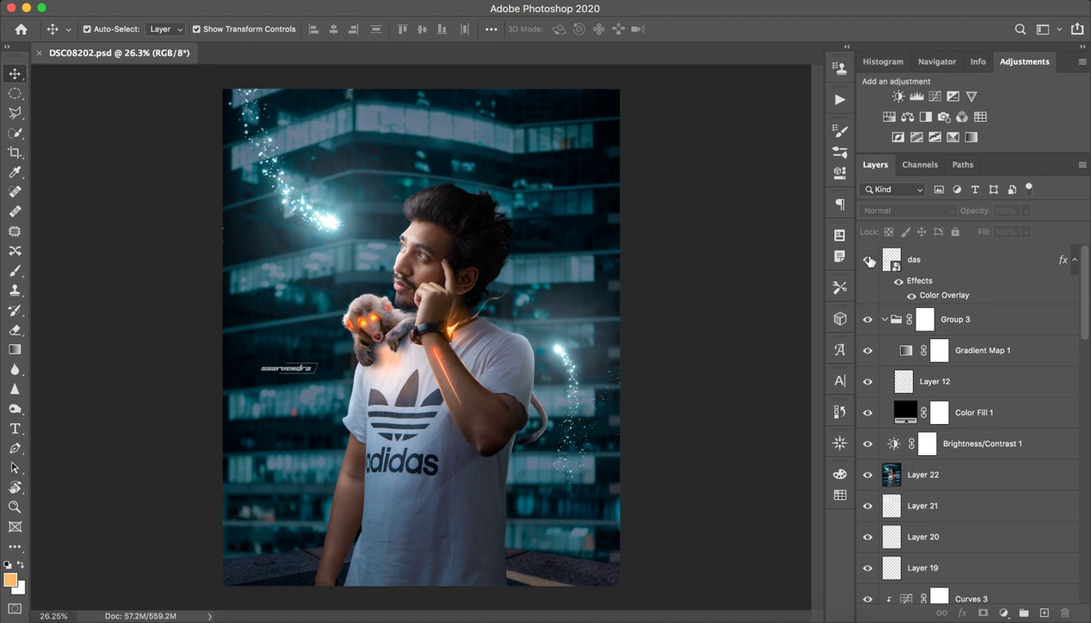
Step: Hide the upper layers, show only the city photo layer and rename it BG
mouse_move(867, 260)
left_mouse_down()
mouse_move(855, 500)
mouse_move(870, 619)
mouse_move(882, 588)
left_mouse_up()
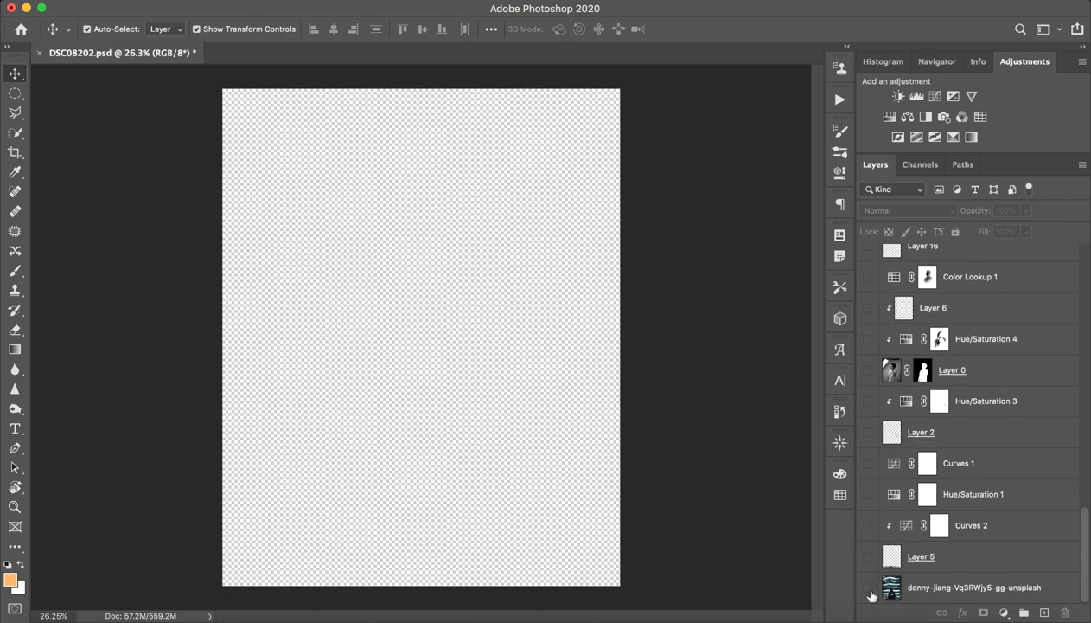
left_click(892, 590)
left_click(868, 588)
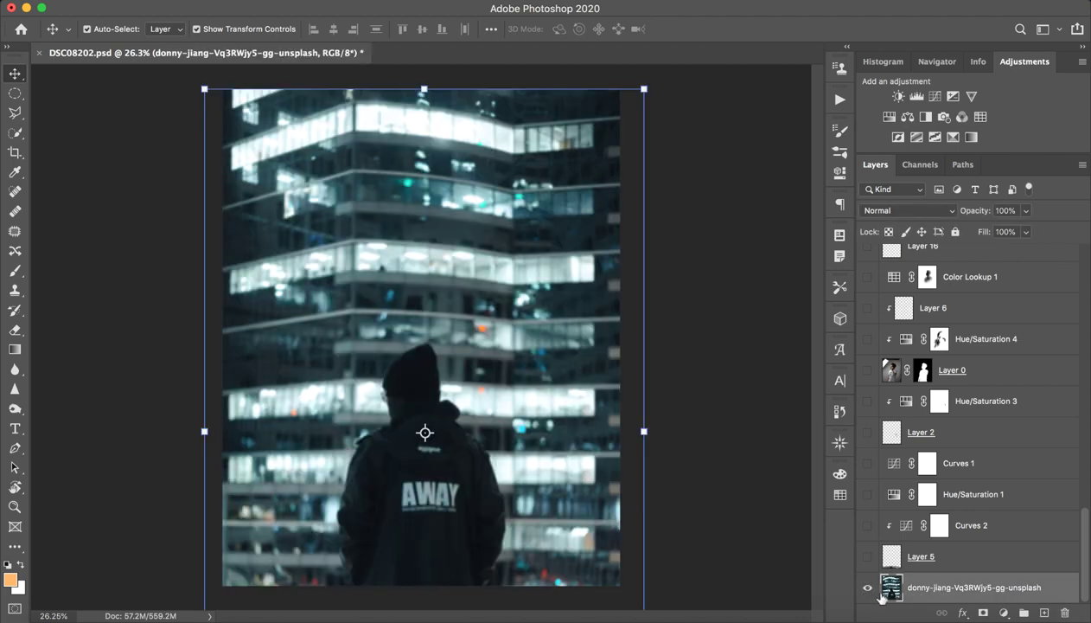
double_click(933, 587)
type("BG")
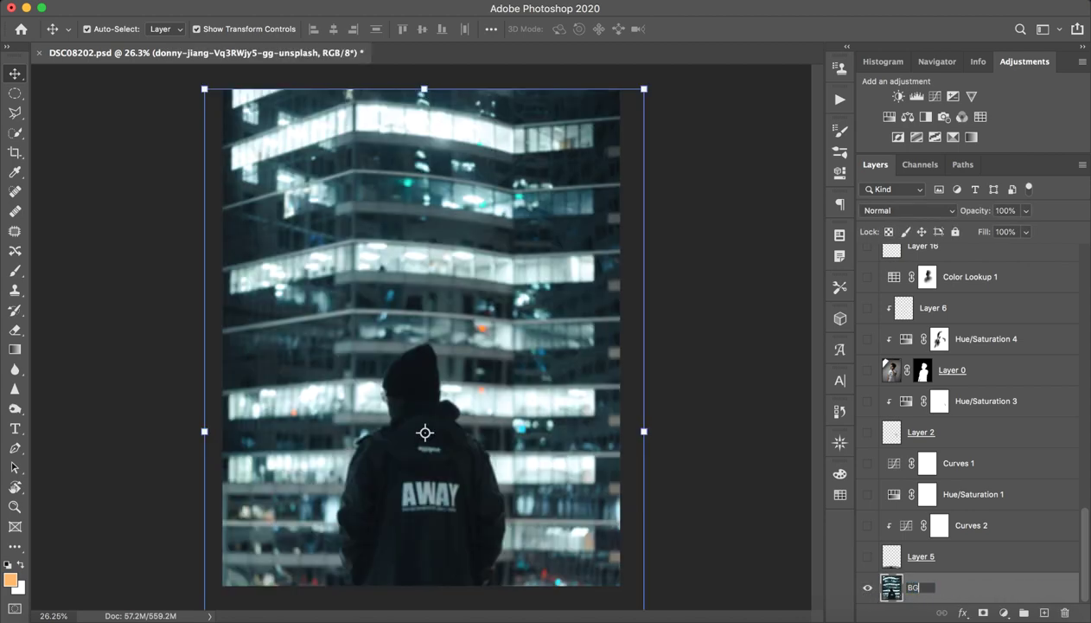
key("Return")
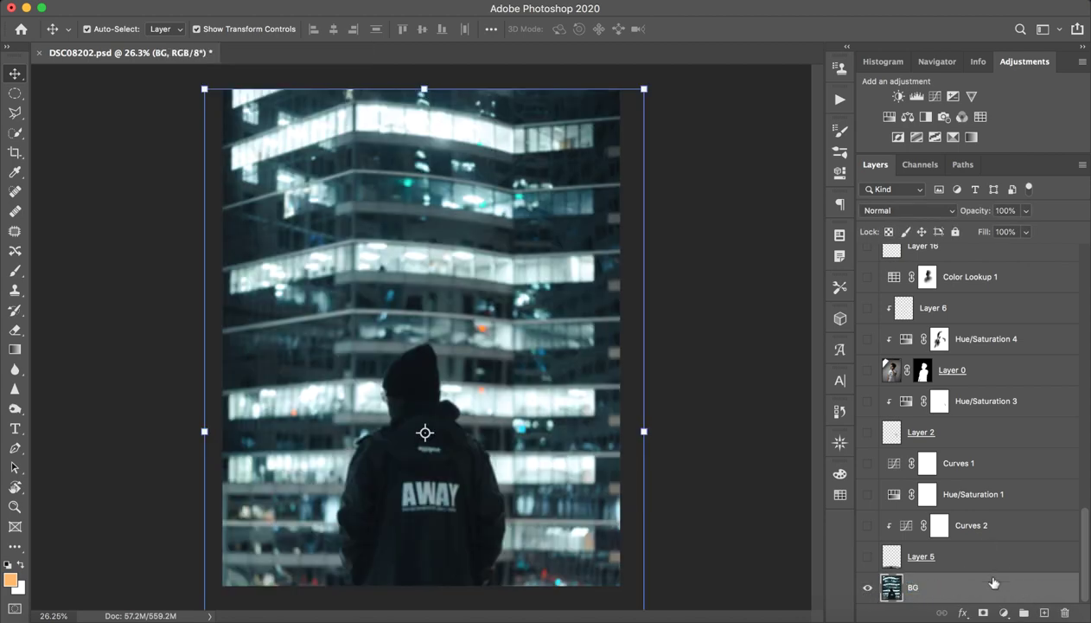
Step: Quick-export the BG layer as BG.png into a new Monkey 2077 folder
right_click(1006, 588)
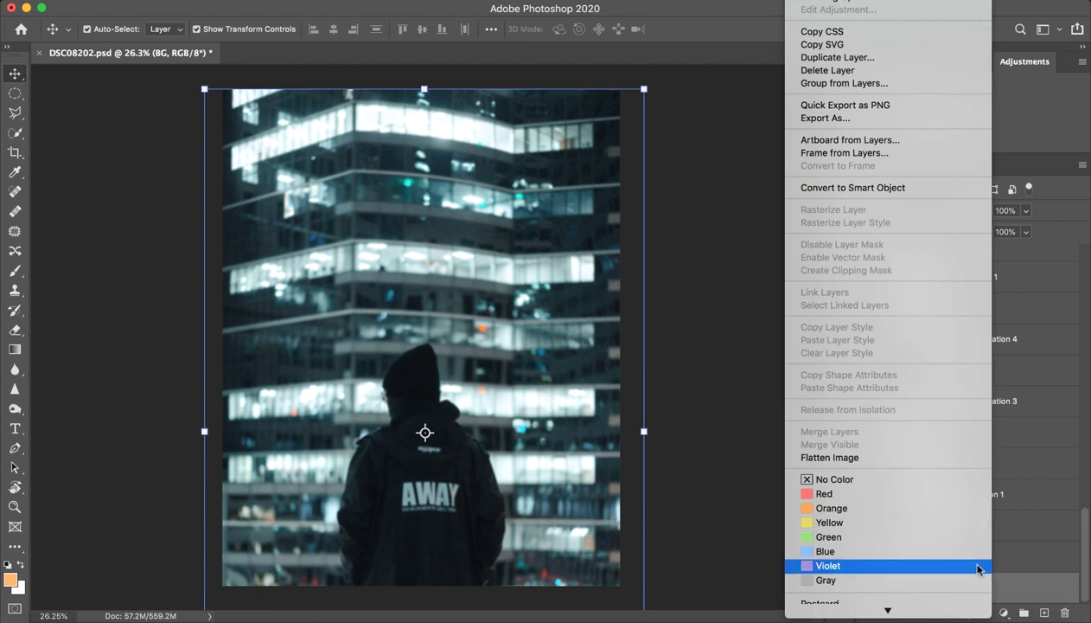
left_click(860, 105)
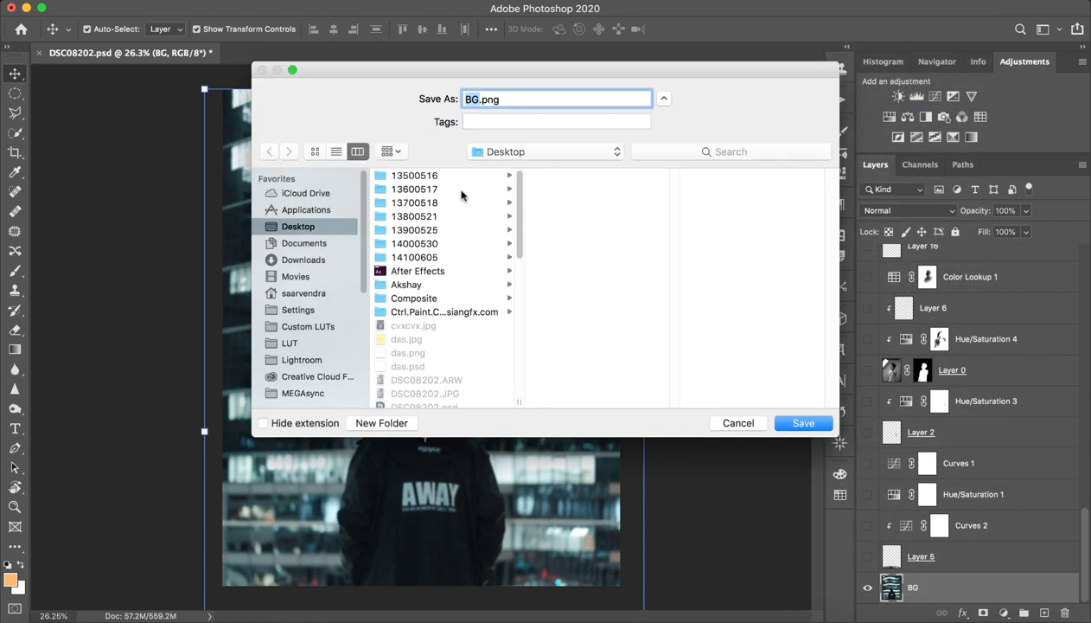
left_click(403, 422)
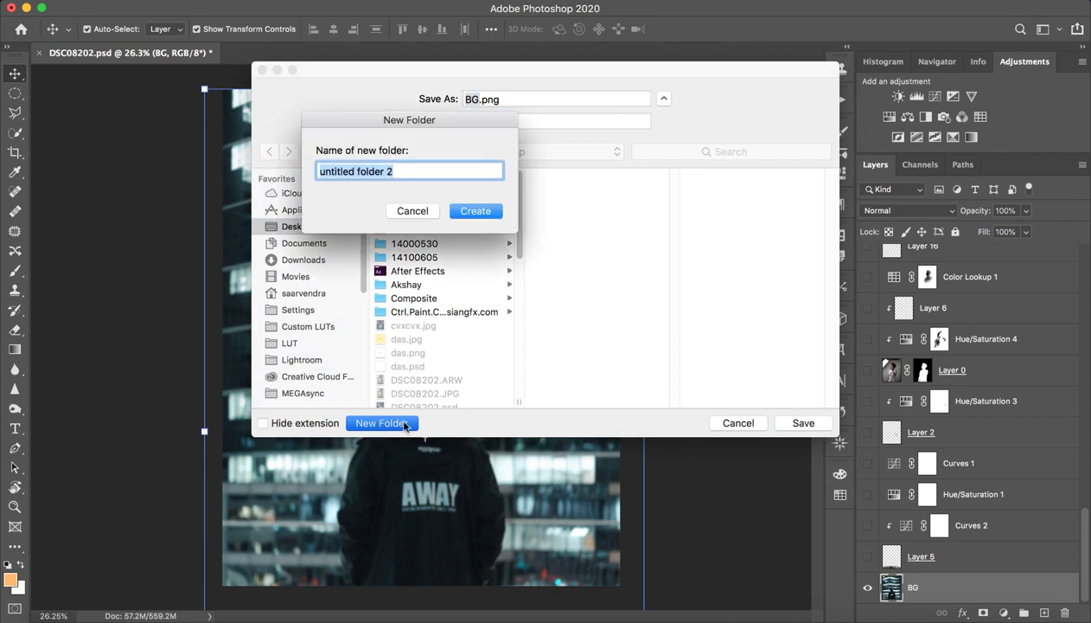
type("Mon")
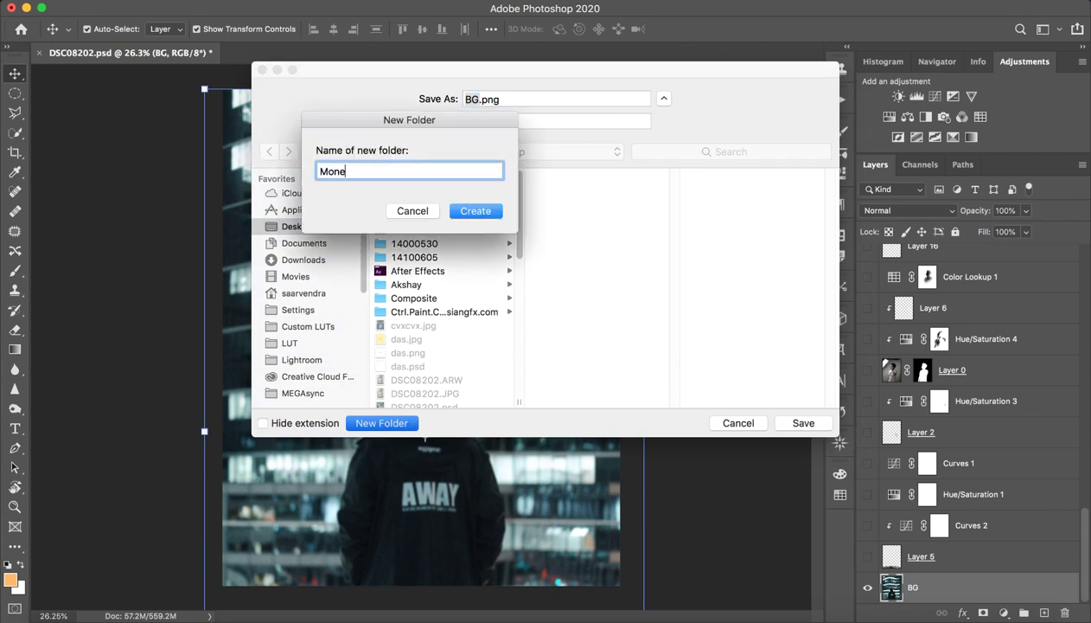
type("e")
key("BackSpace")
type("key 2")
type("077")
key("Return")
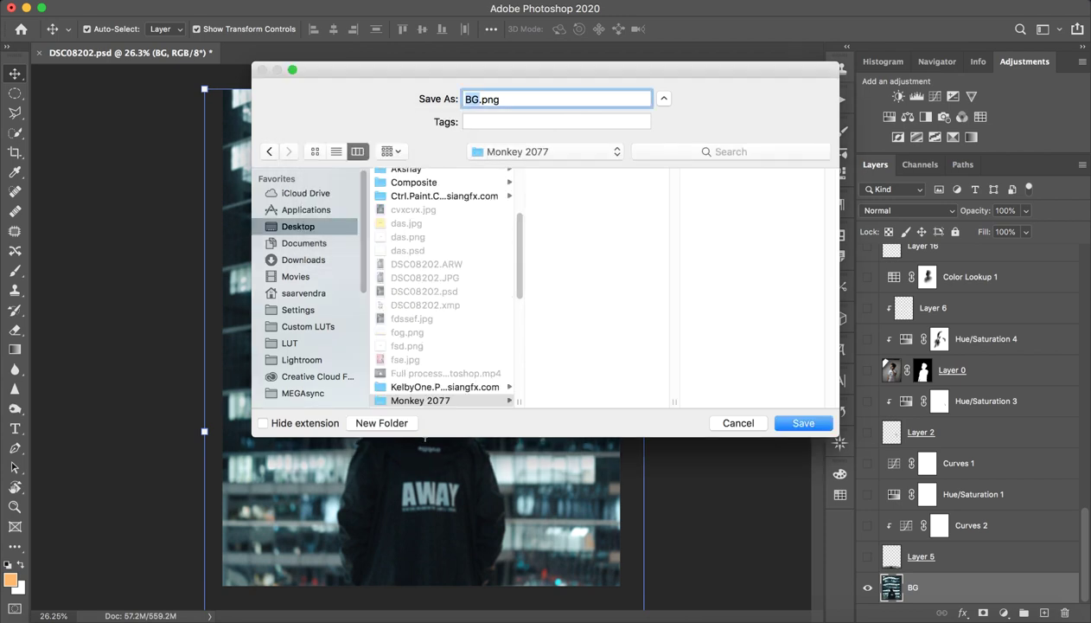
left_click(803, 425)
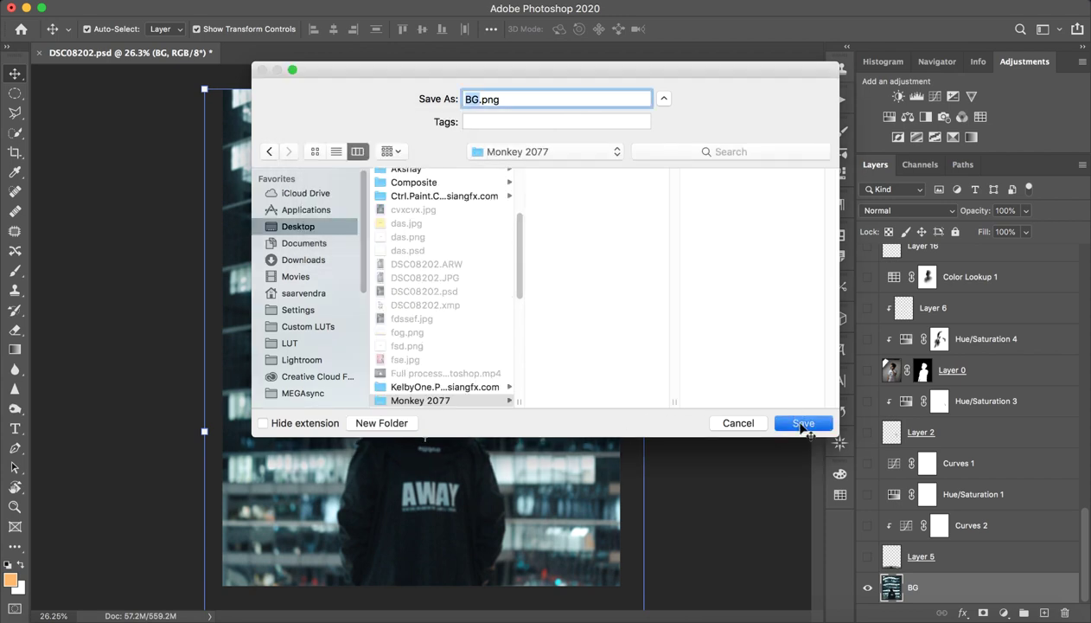
Step: Show the Layer 5 stone ledge and quick-export it as Terrace.png
left_click(904, 555)
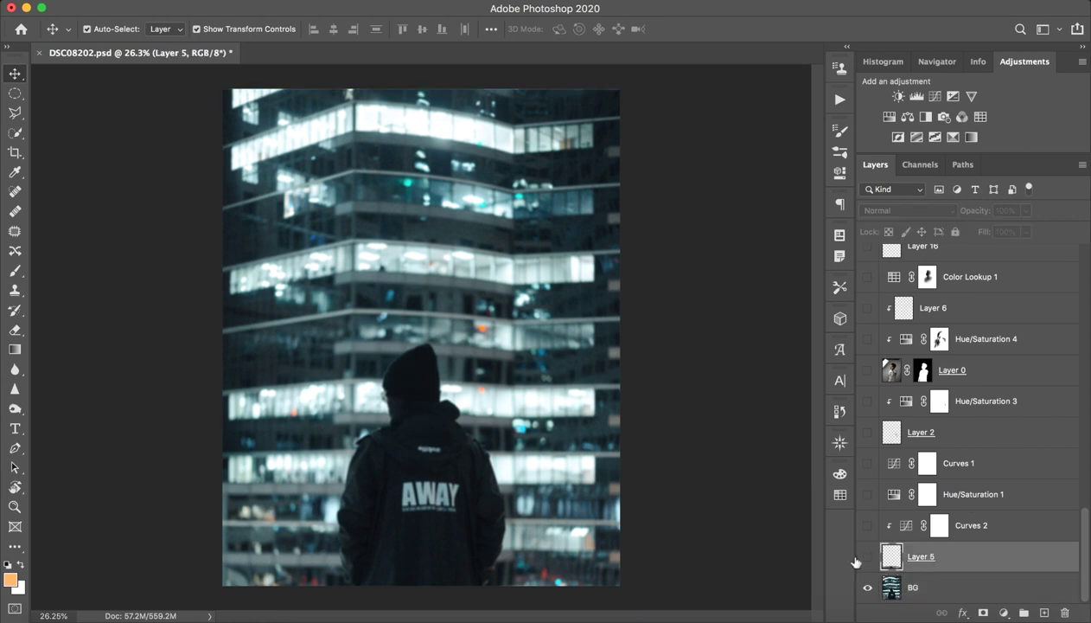
left_click(865, 556)
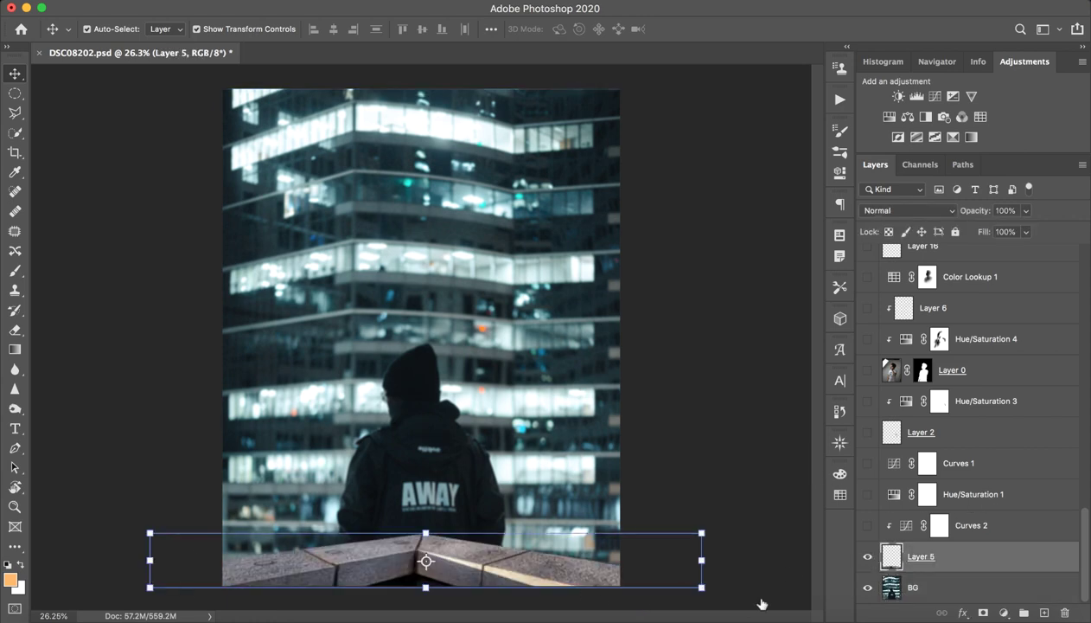
right_click(944, 558)
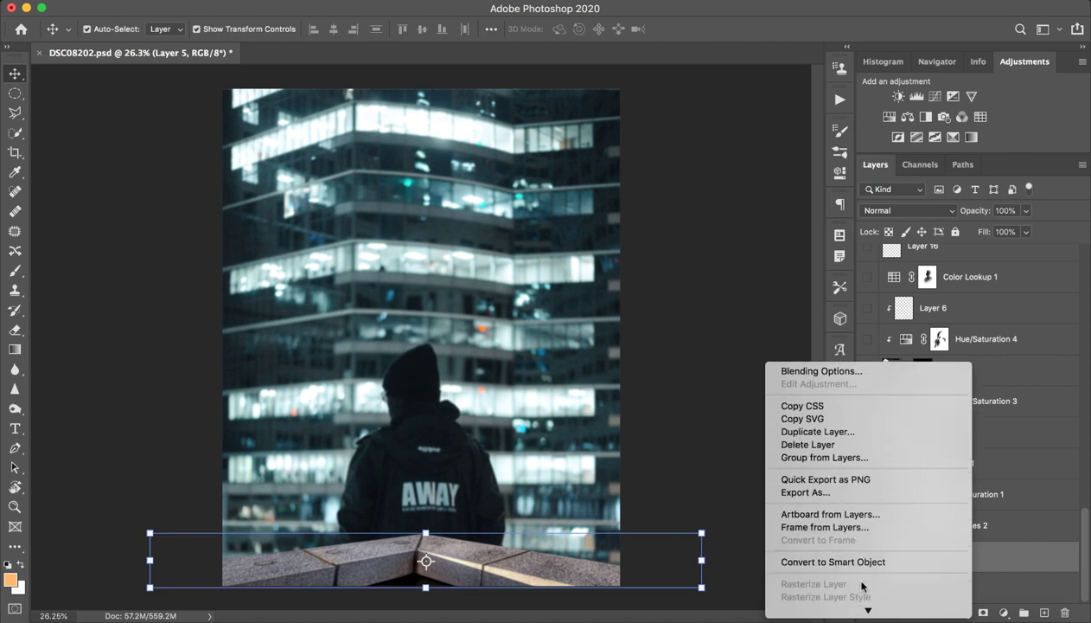
left_click(843, 479)
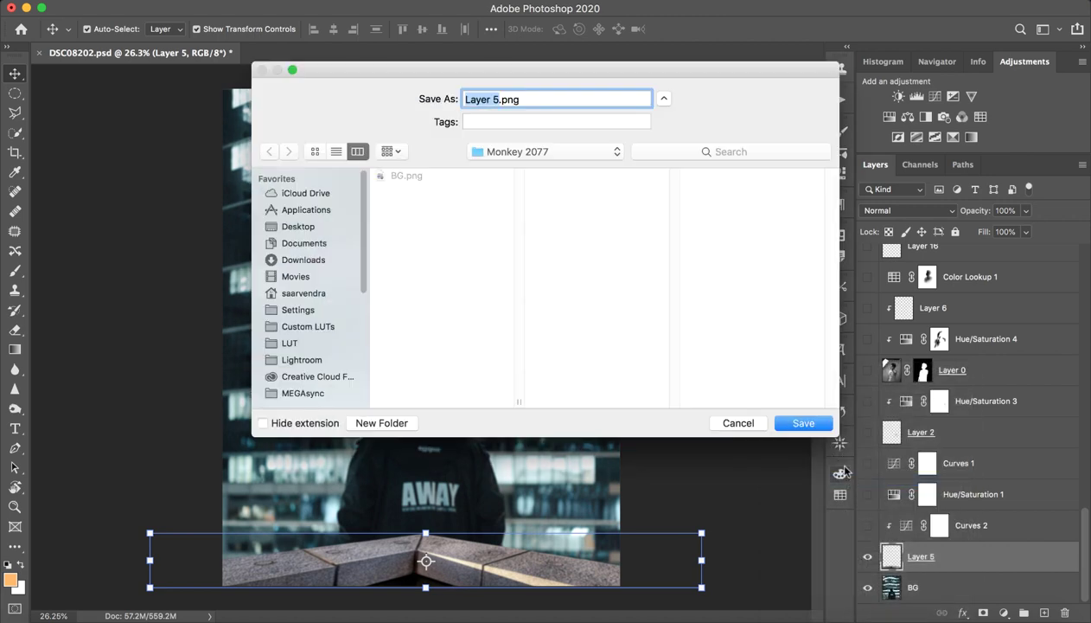
type("Terrac")
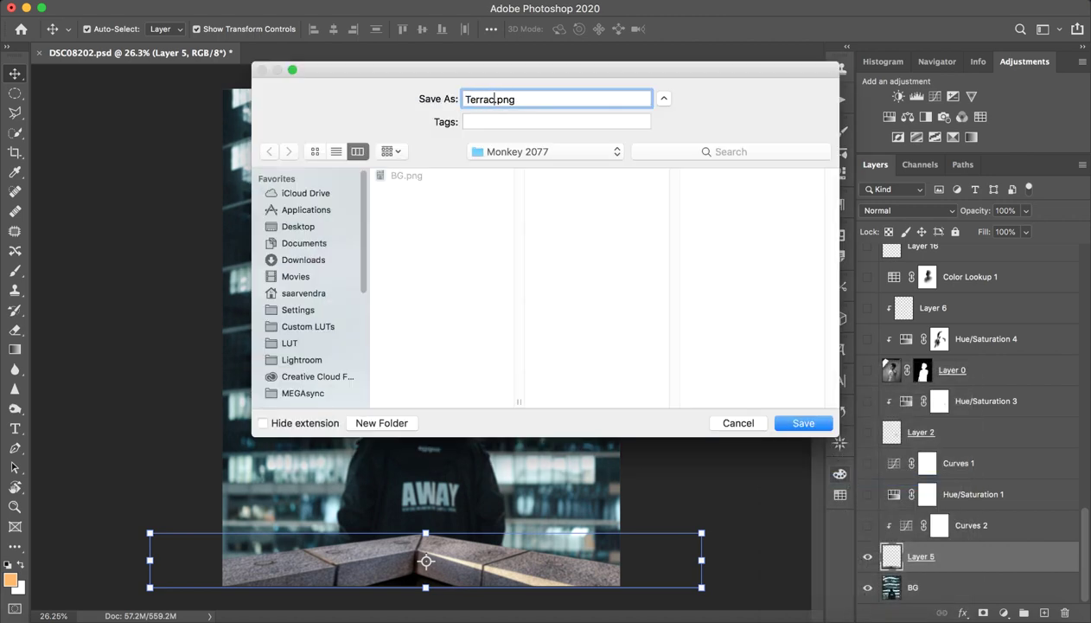
type("e")
key("Return")
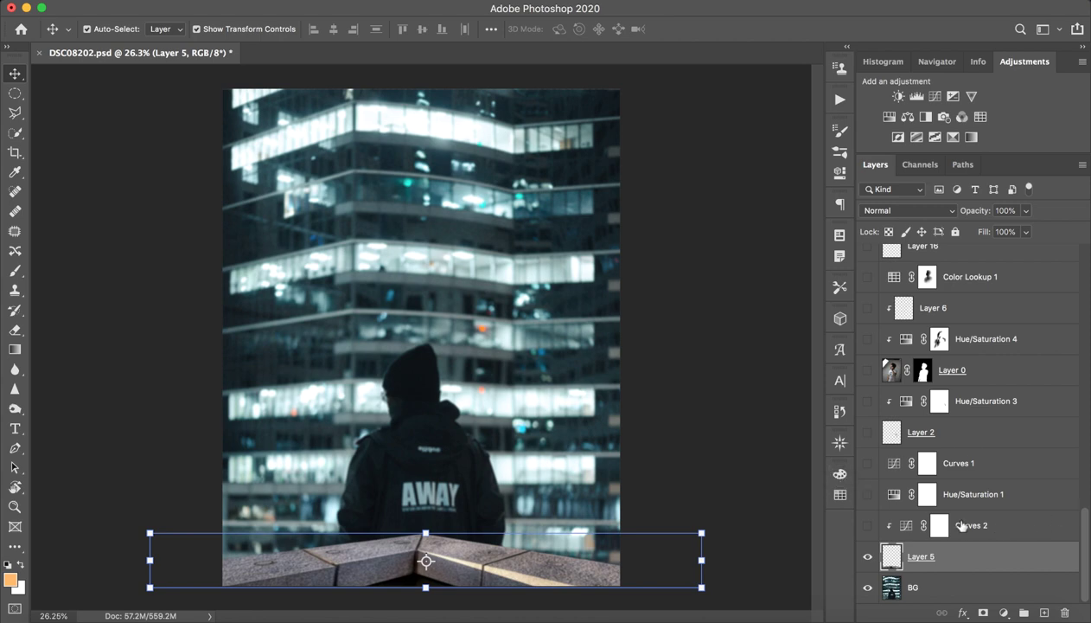
left_click(977, 523)
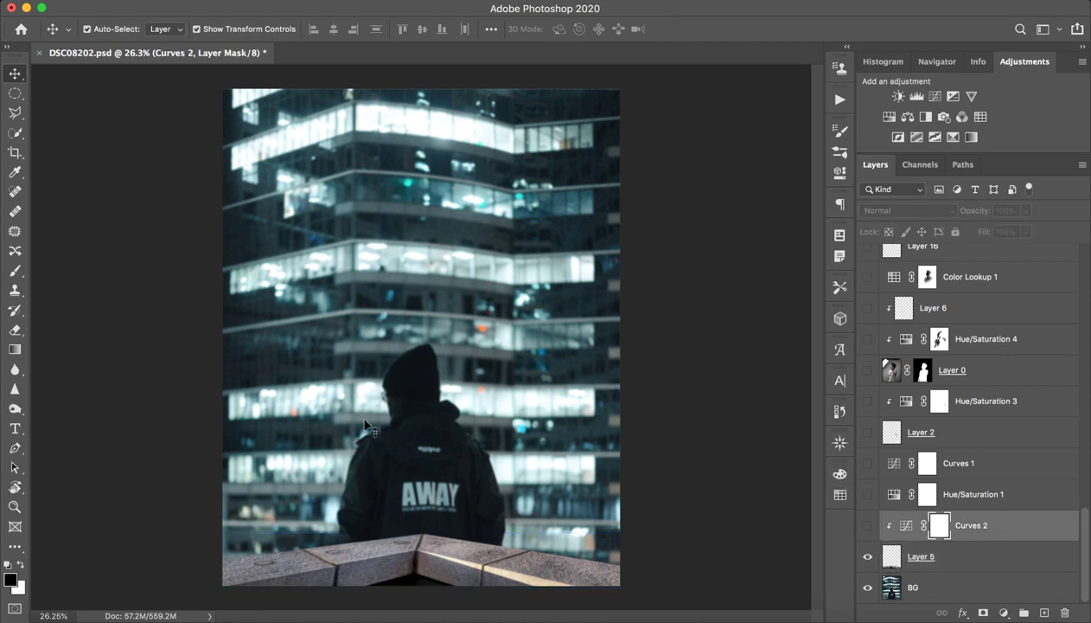
Step: Turn on Curves 2 and check its curve, undoing a trial bend
double_click(906, 525)
left_click(867, 524)
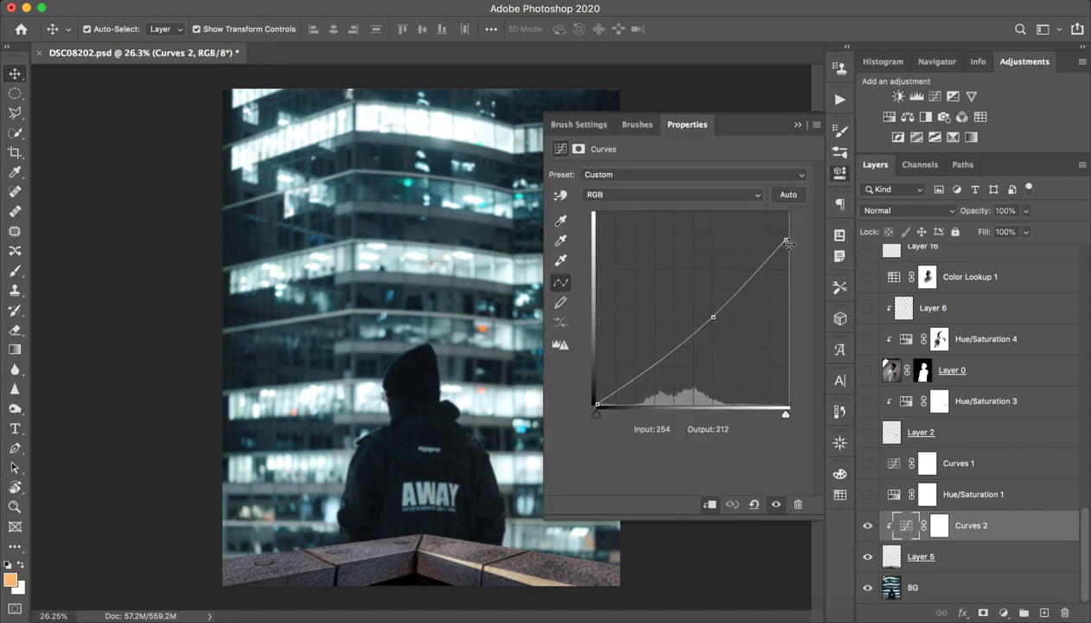
left_click_drag(711, 316, 740, 376)
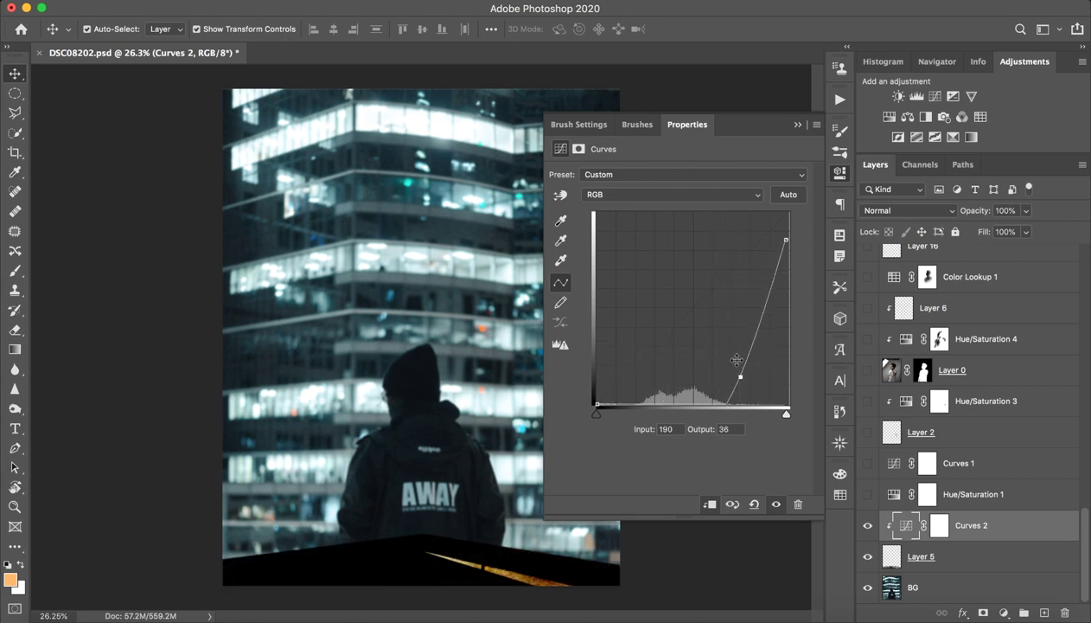
key("ctrl+z")
left_click(795, 125)
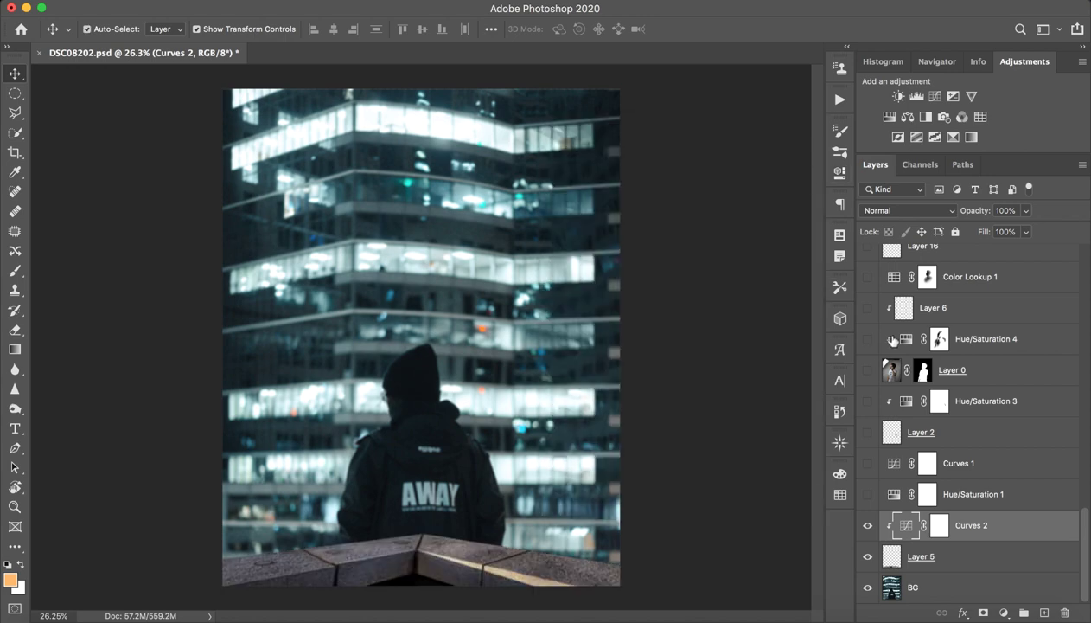
Step: Turn on Hue/Saturation 1 and set its Lightness to -30
left_click(1000, 498)
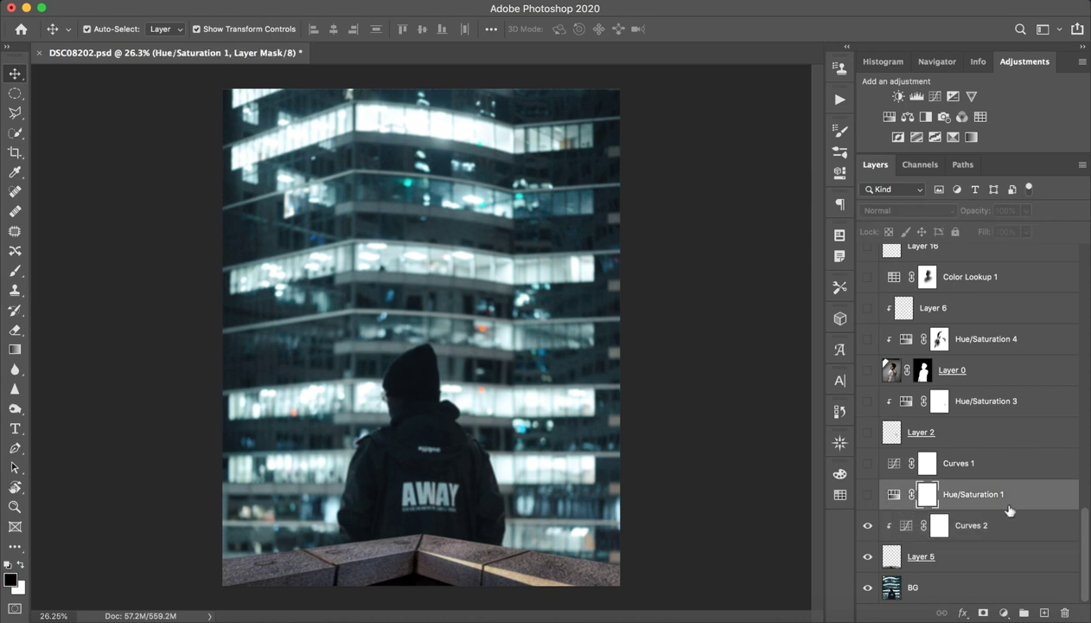
left_click(867, 494)
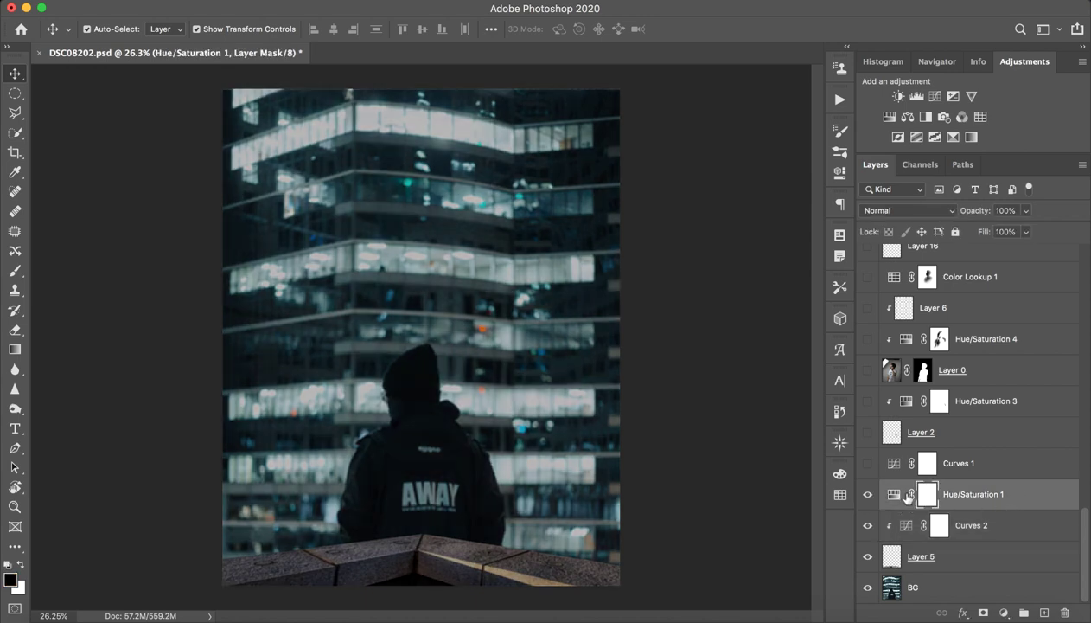
left_click(893, 496)
double_click(891, 496)
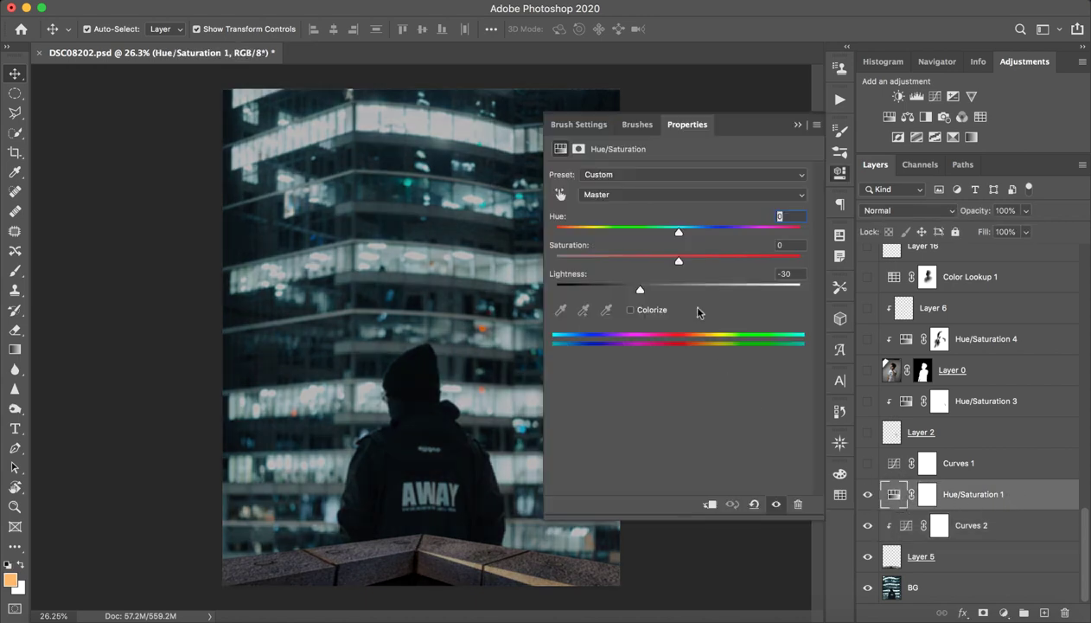
left_click_drag(640, 292, 641, 292)
left_click(796, 125)
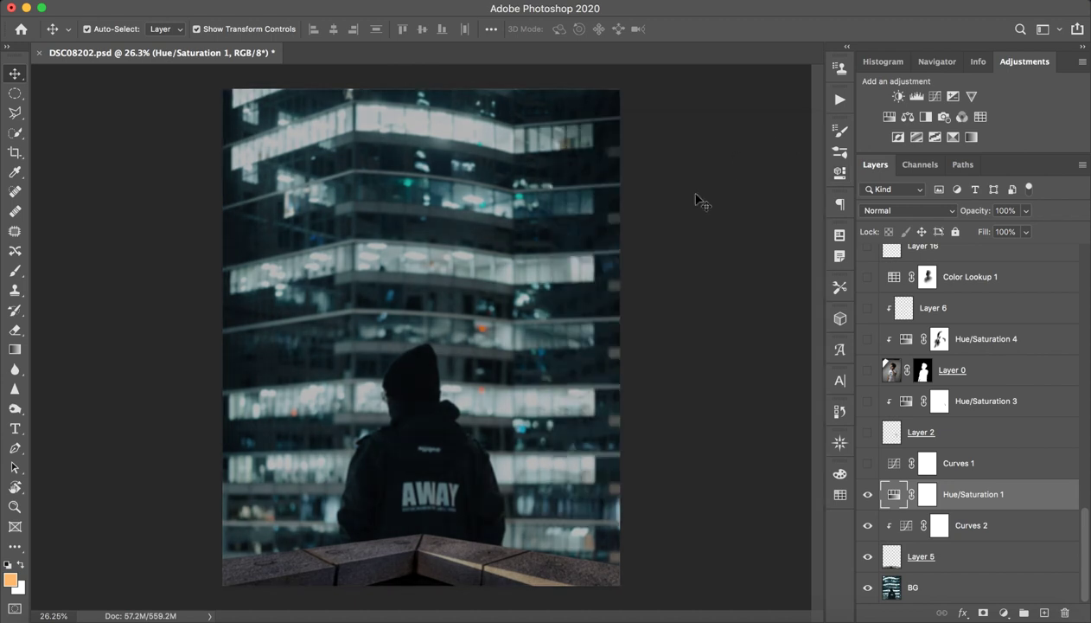
Step: Compare with Hue/Saturation 1 hidden, then switch it back on along with Curves 1
left_click(867, 493)
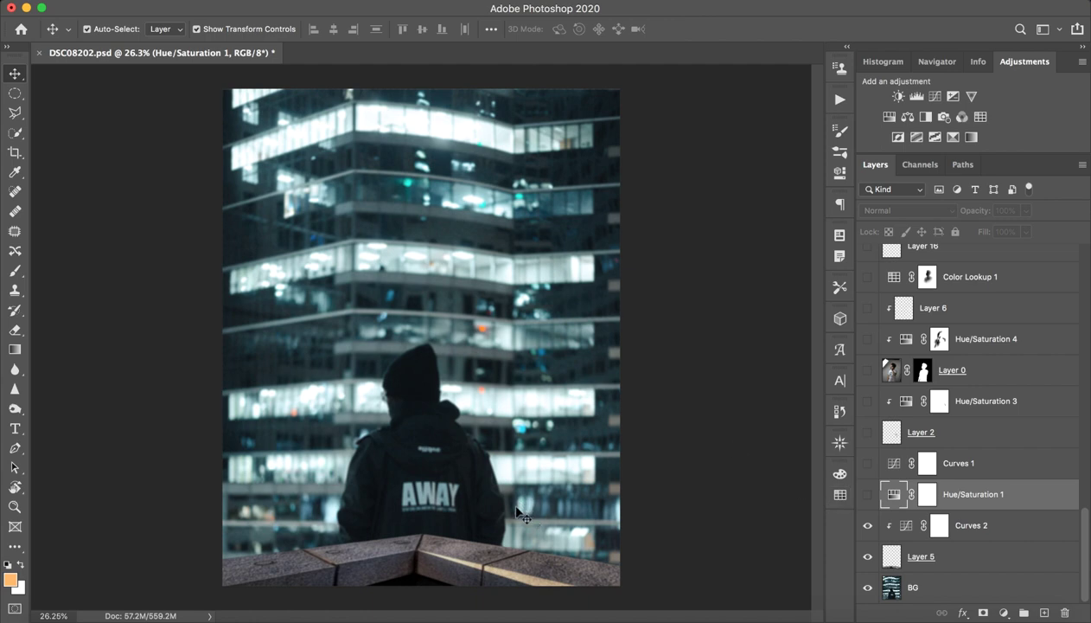
double_click(891, 497)
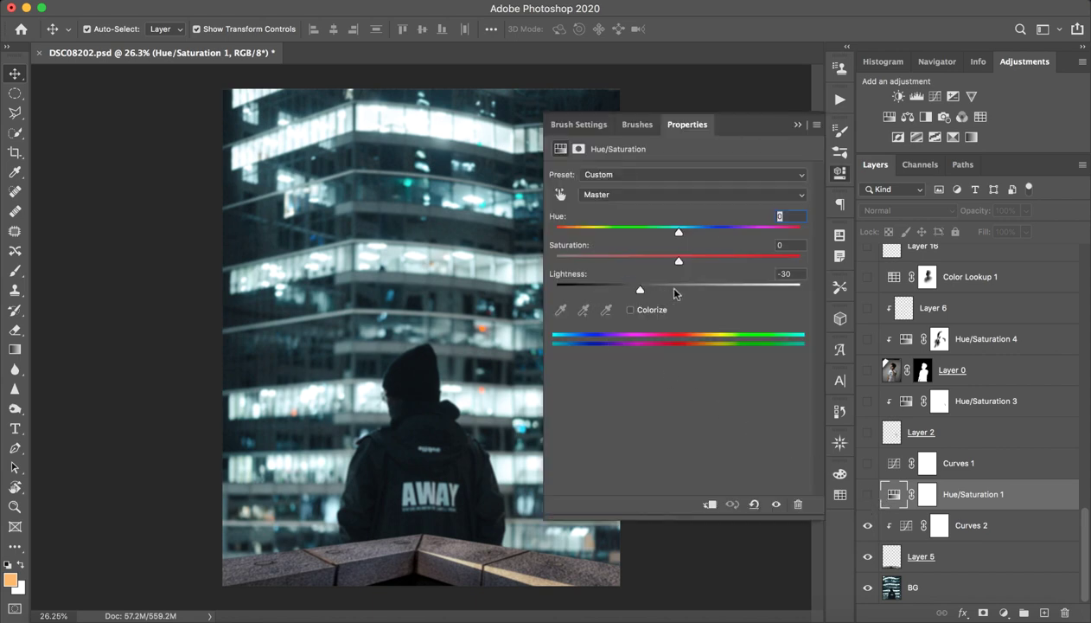
left_click(797, 126)
left_click(867, 494)
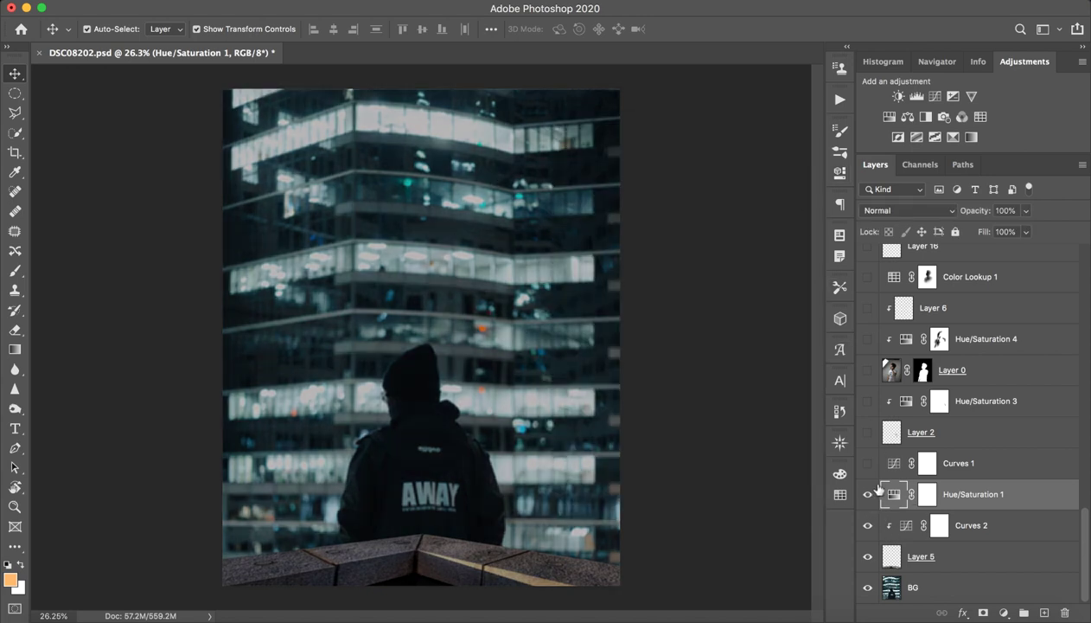
left_click(867, 463)
left_click(894, 466)
double_click(894, 468)
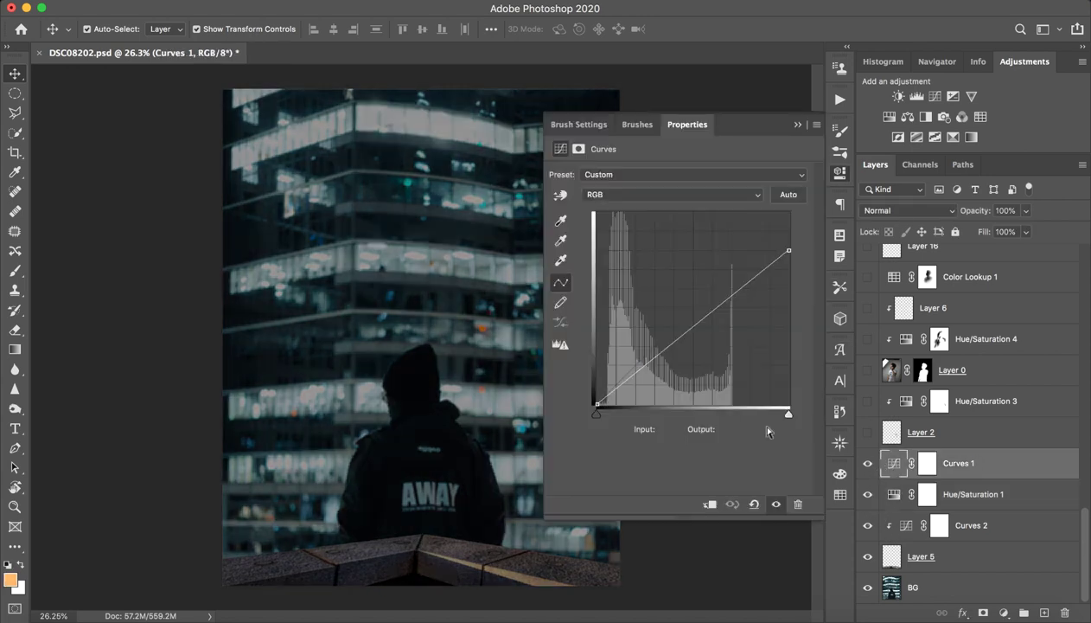
left_click_drag(791, 212, 791, 258)
left_click(797, 125)
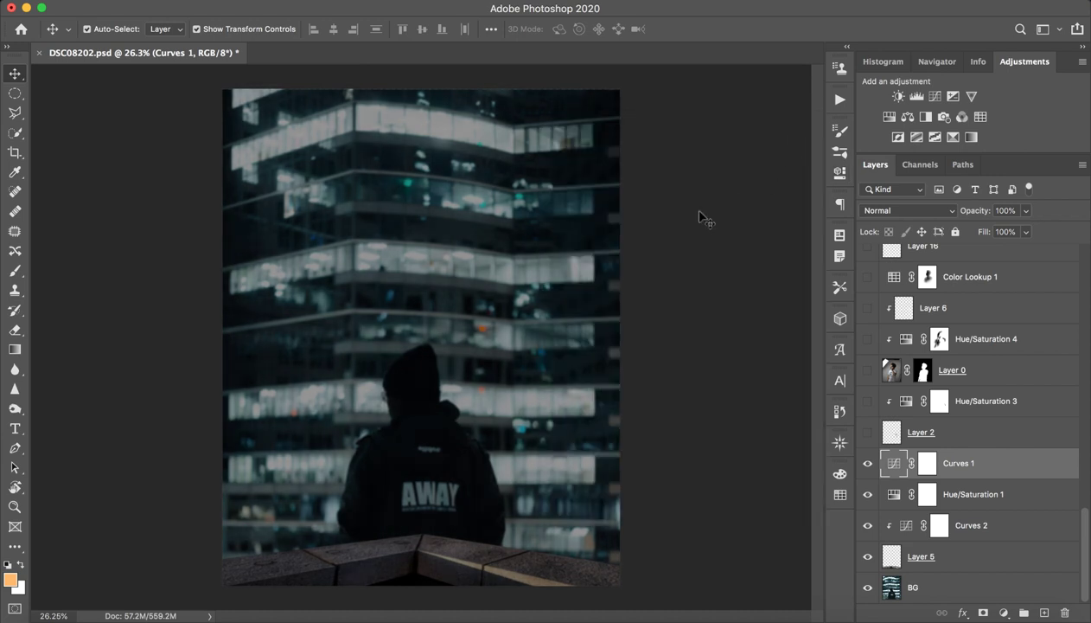
left_click(869, 468)
left_click(869, 468)
left_click(869, 468)
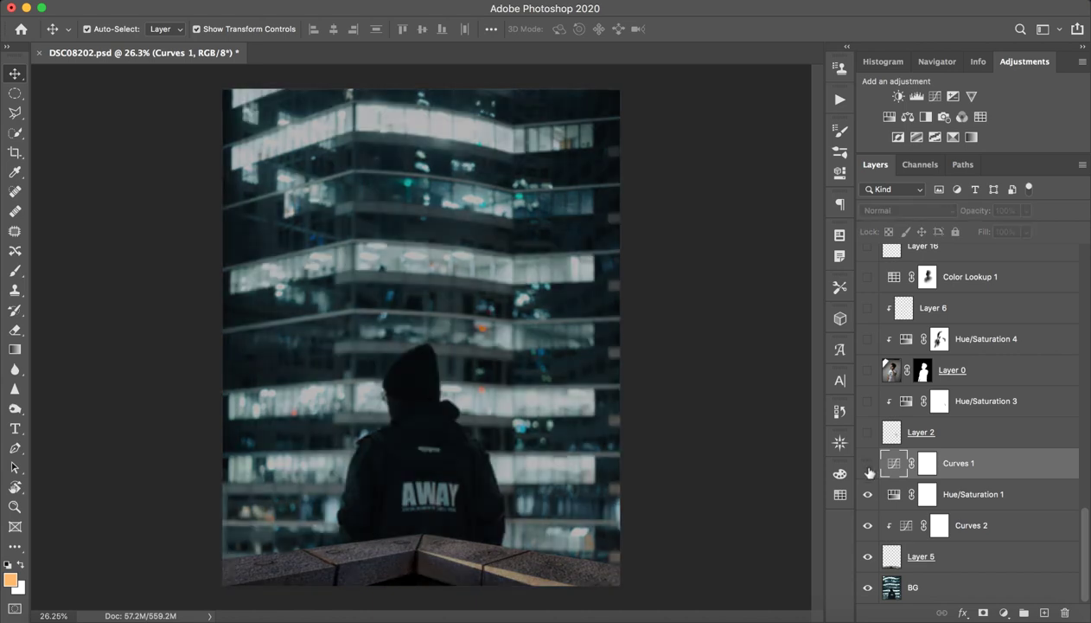
left_click(868, 491)
left_click(868, 467)
left_click(869, 468)
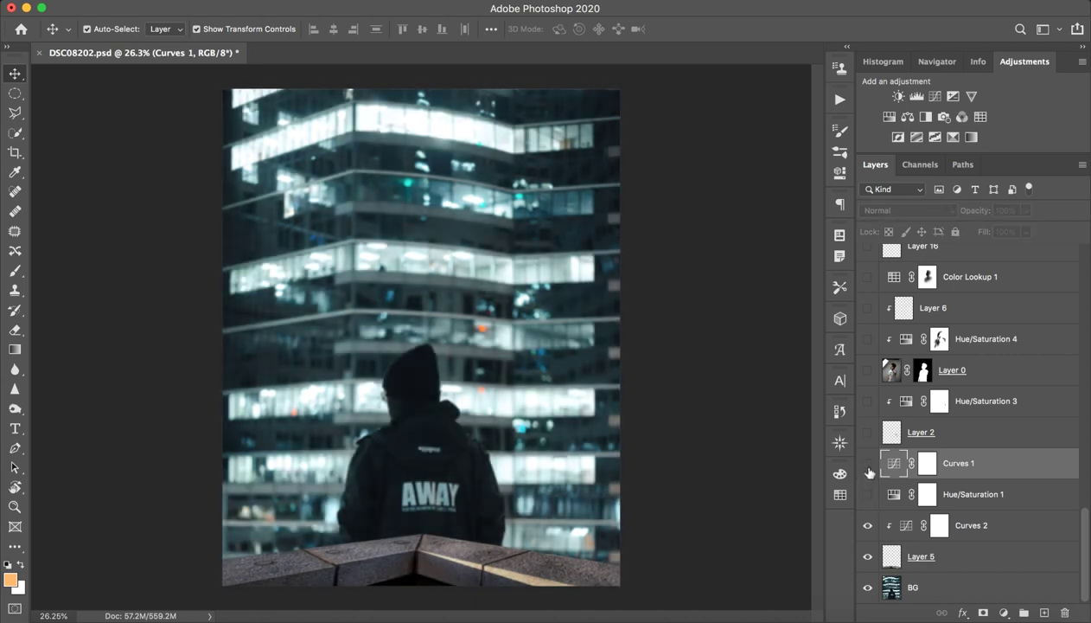
left_click(869, 468)
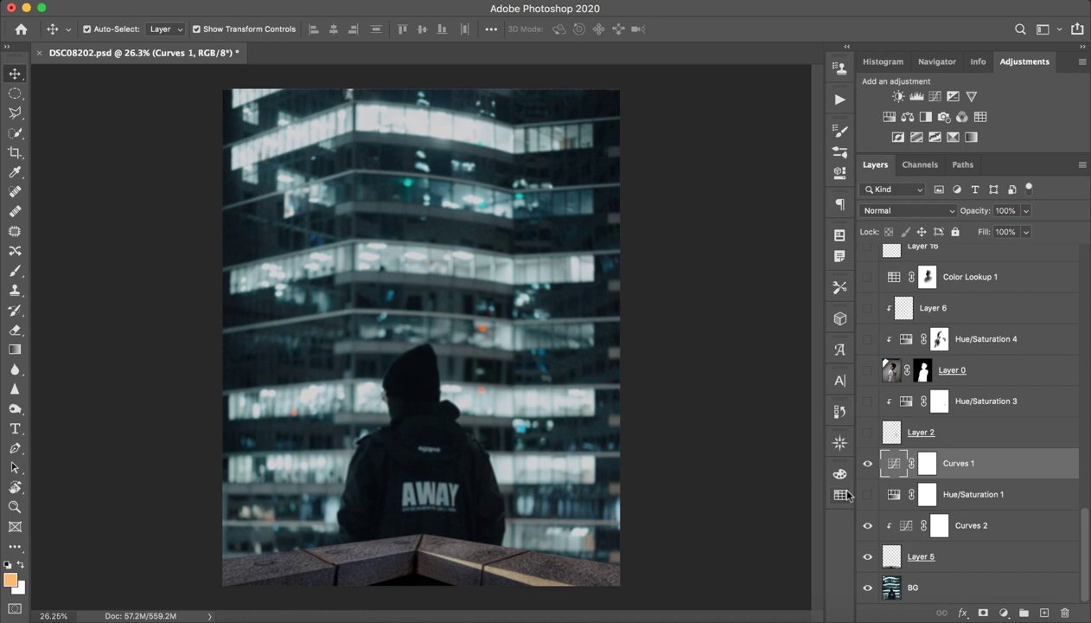
left_click(869, 467)
left_click(868, 495)
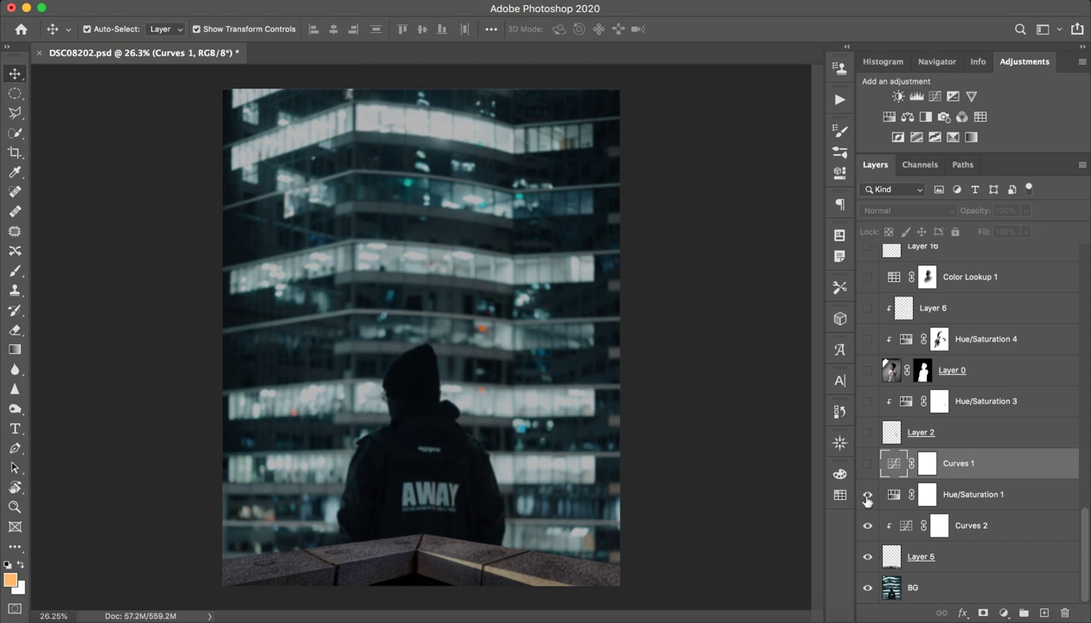
left_click(868, 494)
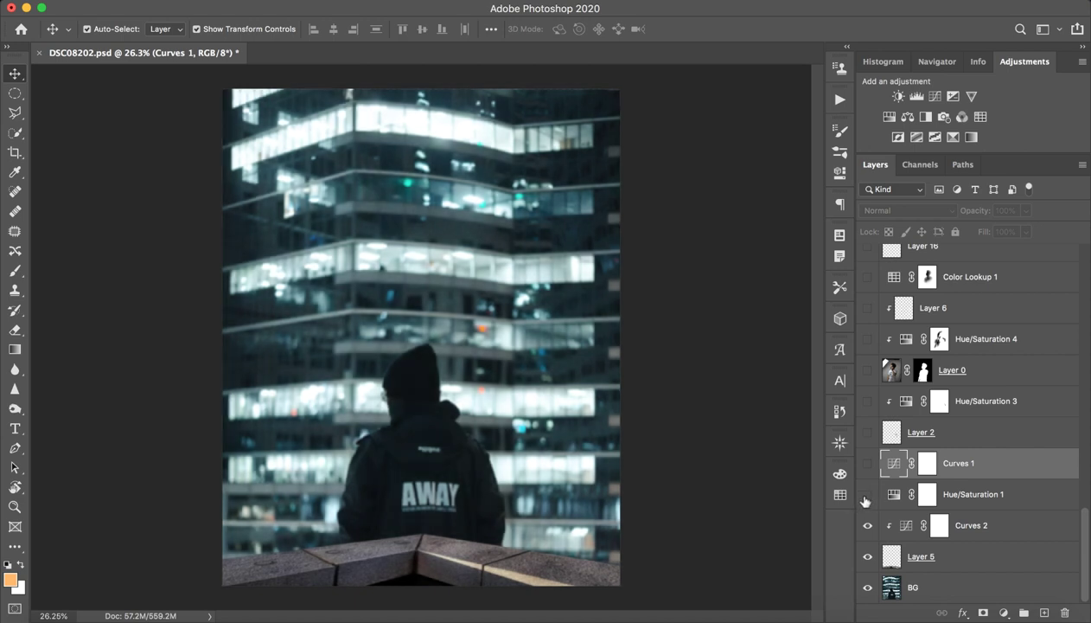
left_click(869, 495)
left_click(868, 465)
left_click(867, 495)
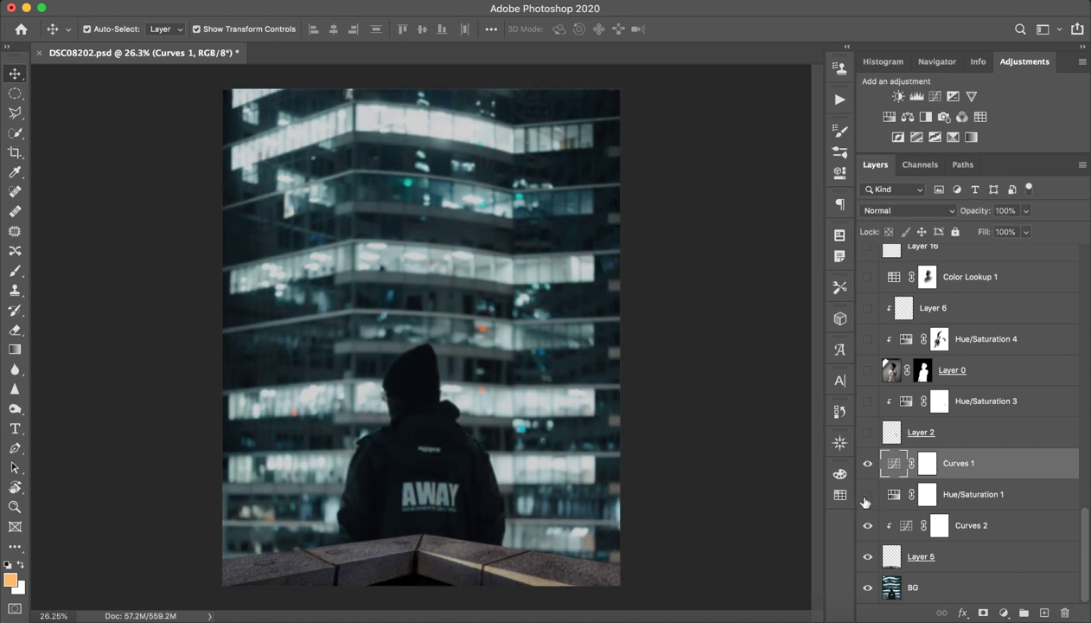
left_click(867, 464)
left_click(868, 463)
left_click(868, 495)
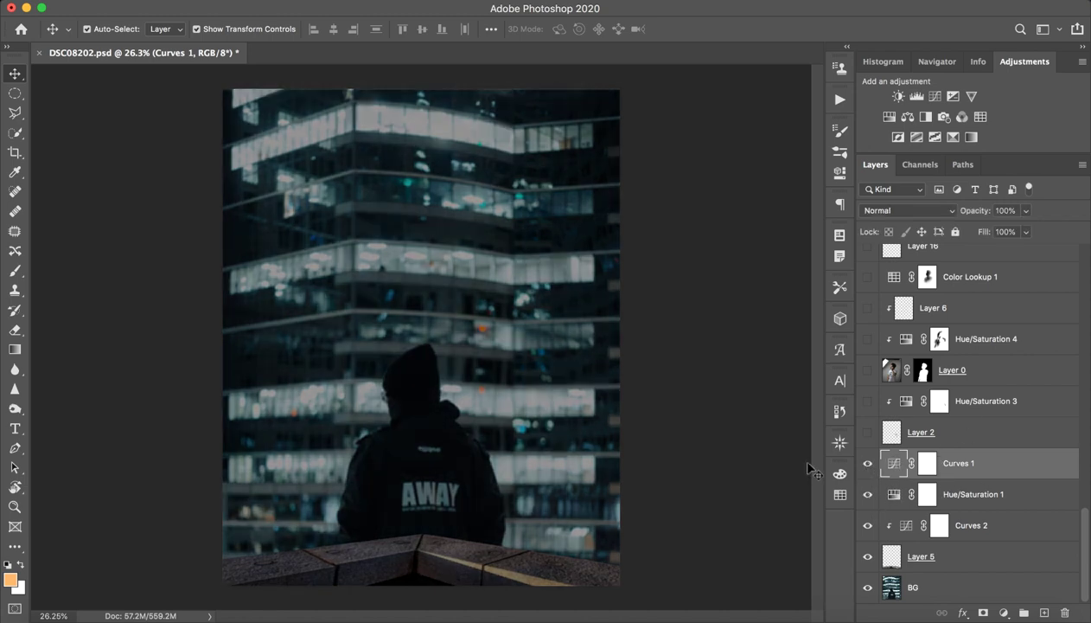
left_click(967, 436)
Step: Keep Layer 2's horn image hidden, show the man on Layer 0 and check his mask cutout
left_click(867, 433)
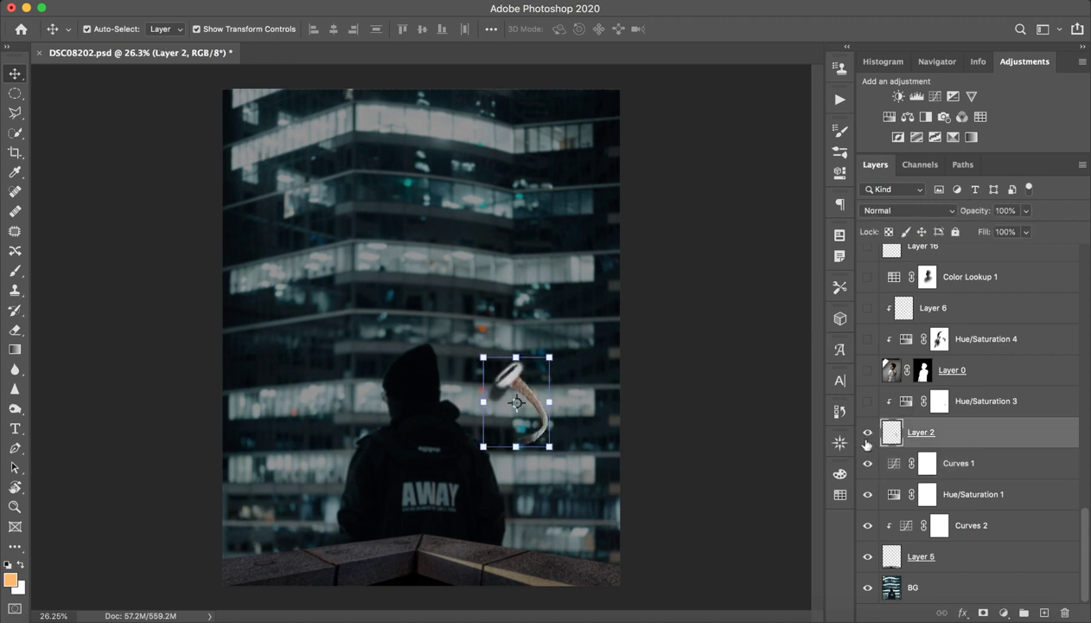
left_click(867, 434)
left_click(867, 370)
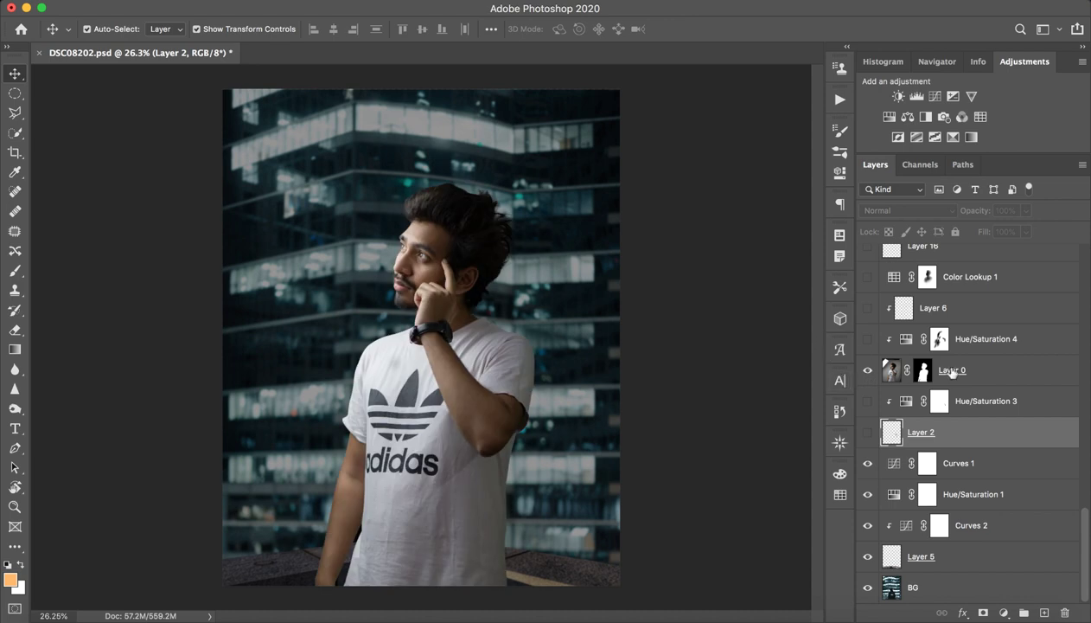
left_click(923, 372, "shift")
left_click(923, 379, "shift")
Step: Zoom in to inspect the mask edge around the man's ear and hair
left_click_drag(482, 263, 590, 245)
left_click_drag(703, 246, 566, 243)
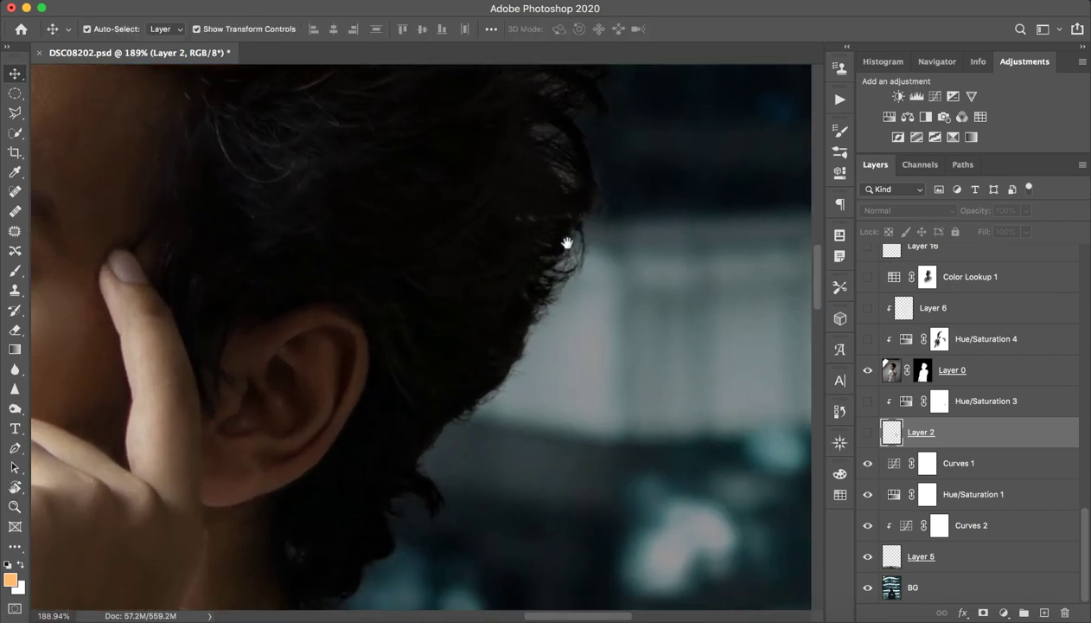
left_click_drag(494, 365, 553, 353)
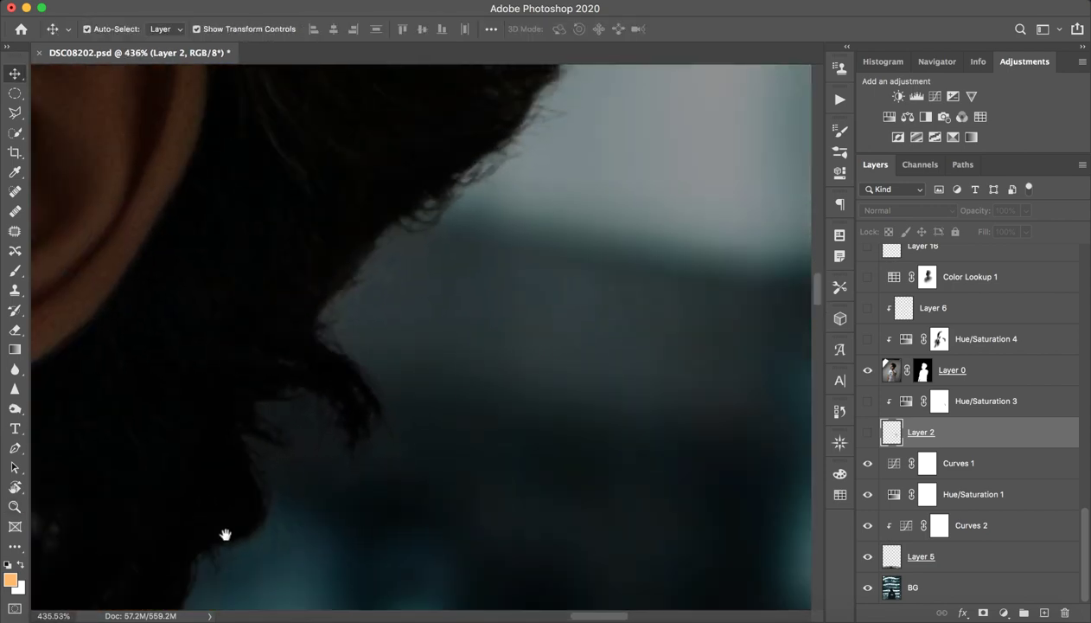
left_click_drag(225, 534, 475, 287)
left_click_drag(378, 468, 426, 504)
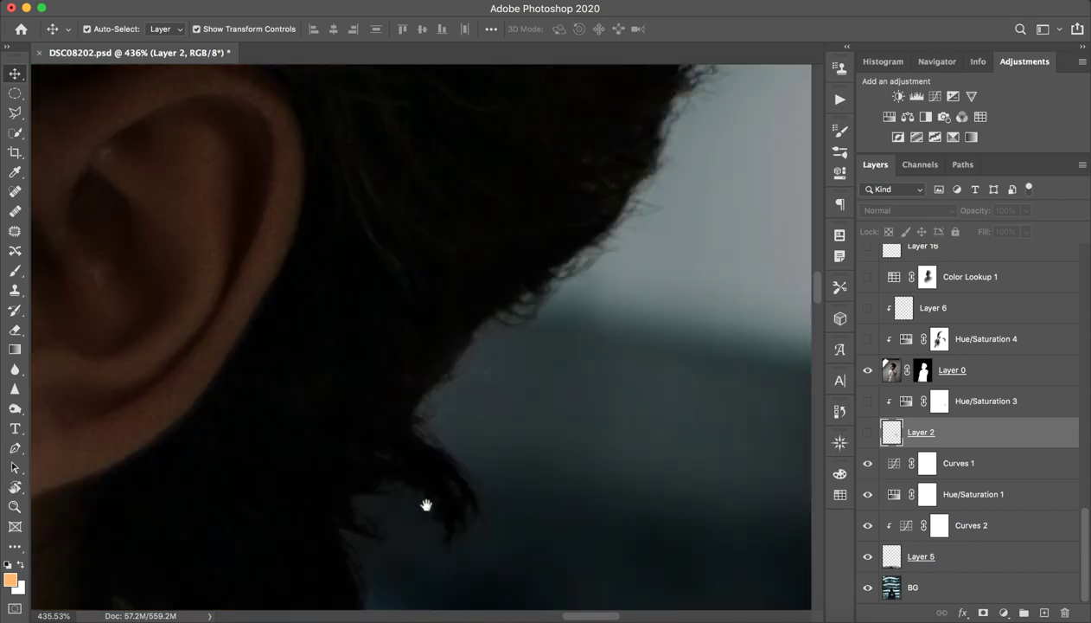
scroll(426, 504, "up", 5)
scroll(409, 483, "up", 5)
scroll(487, 325, "up", 3)
scroll(499, 273, "up", 3)
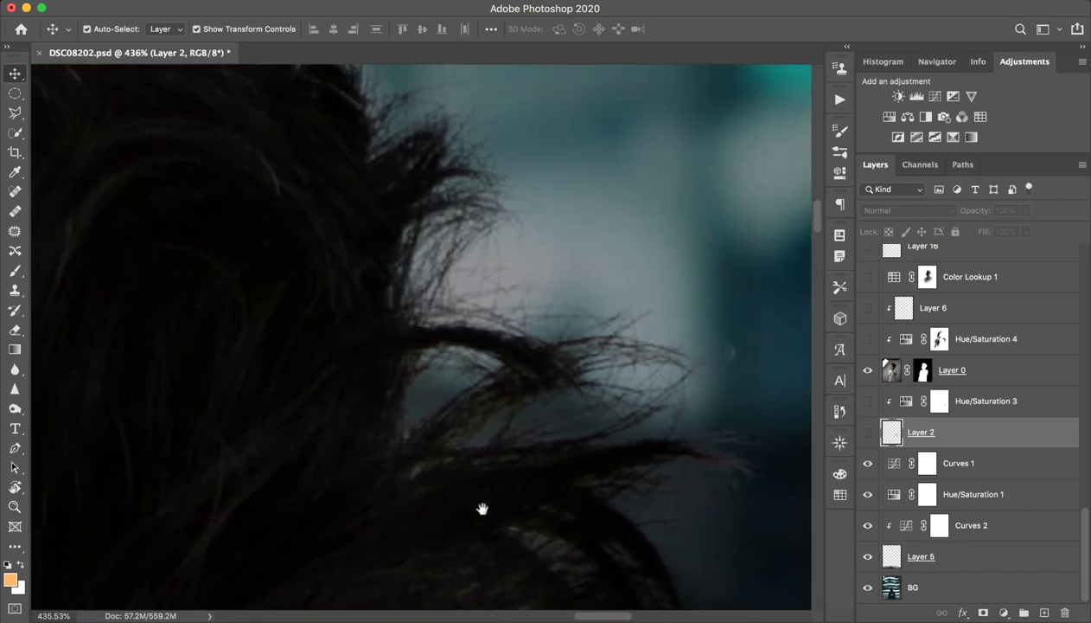
scroll(482, 508, "up", 5)
scroll(548, 567, "up", 5)
scroll(624, 441, "up", 3)
scroll(509, 417, "up", 3)
Step: Zoom back out and reposition the view to see the whole image
key("z")
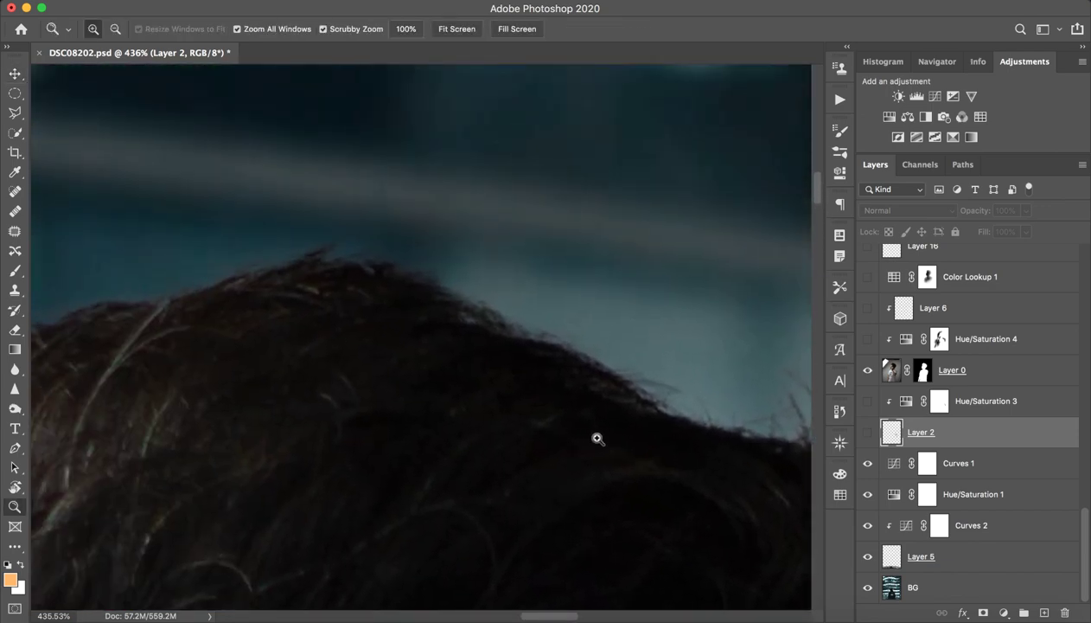
left_click_drag(597, 438, 458, 465)
key("v")
mouse_move(553, 458)
left_mouse_down()
mouse_move(455, 283)
mouse_move(519, 344)
mouse_move(533, 320)
mouse_move(521, 340)
left_mouse_up()
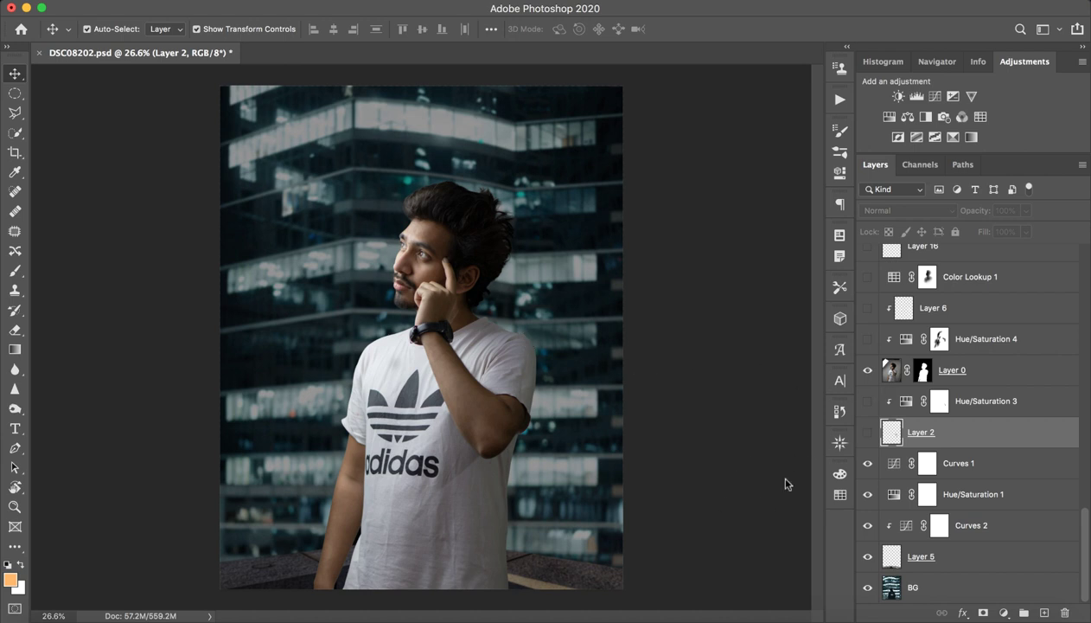
Step: Enable Hue/Saturation 4 at Lightness -22 and toggle its mask to compare
scroll(896, 400, "up", 1)
scroll(896, 402, "up", 2)
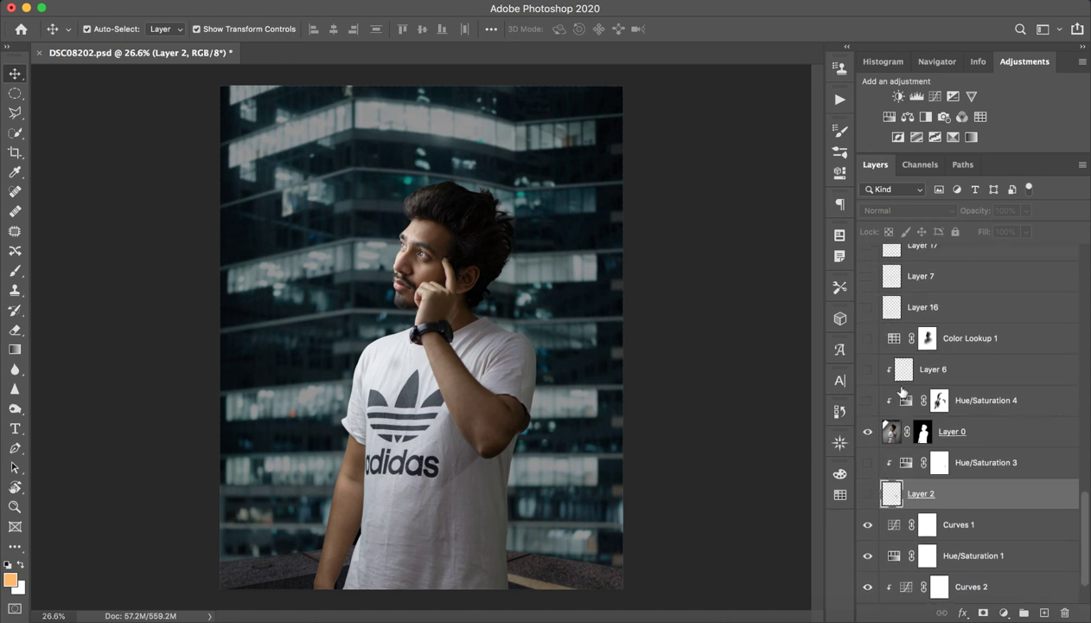
scroll(895, 407, "up", 2)
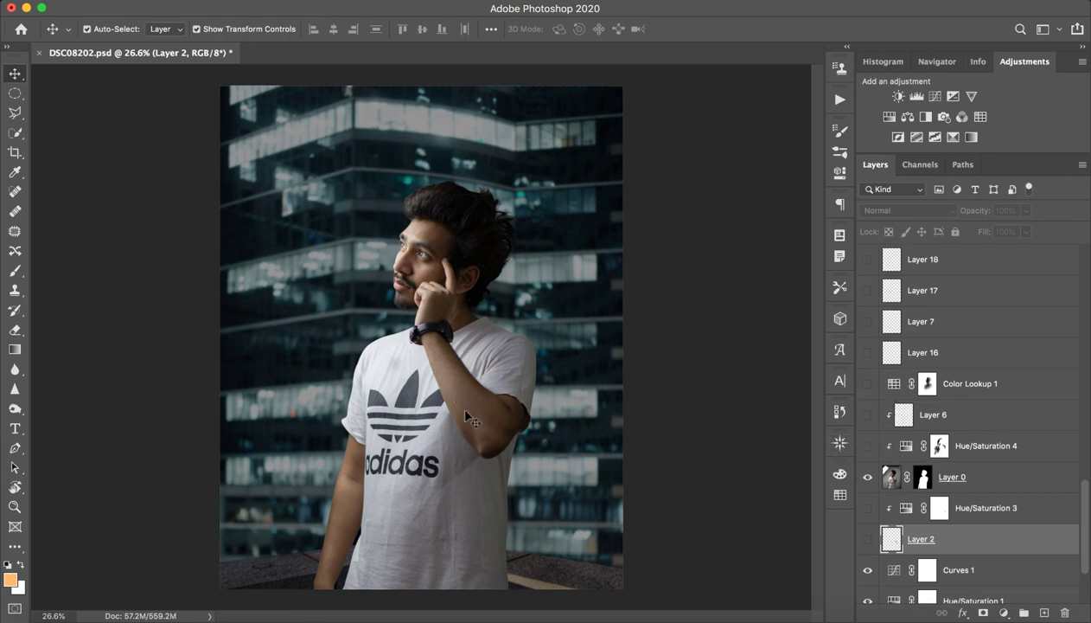
left_click(940, 445)
double_click(904, 446)
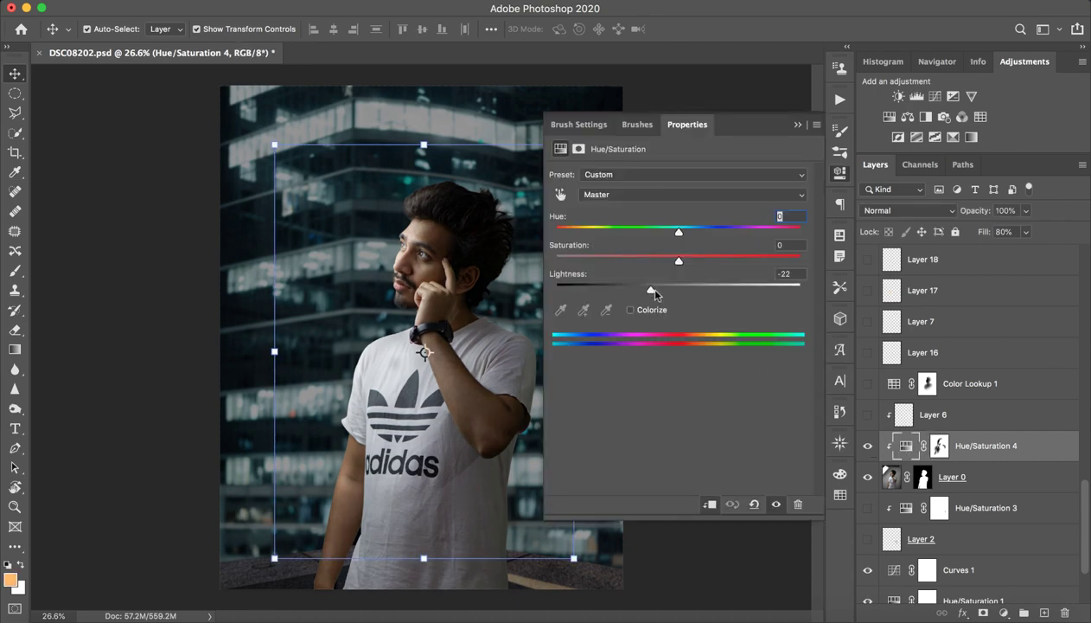
left_click(796, 127)
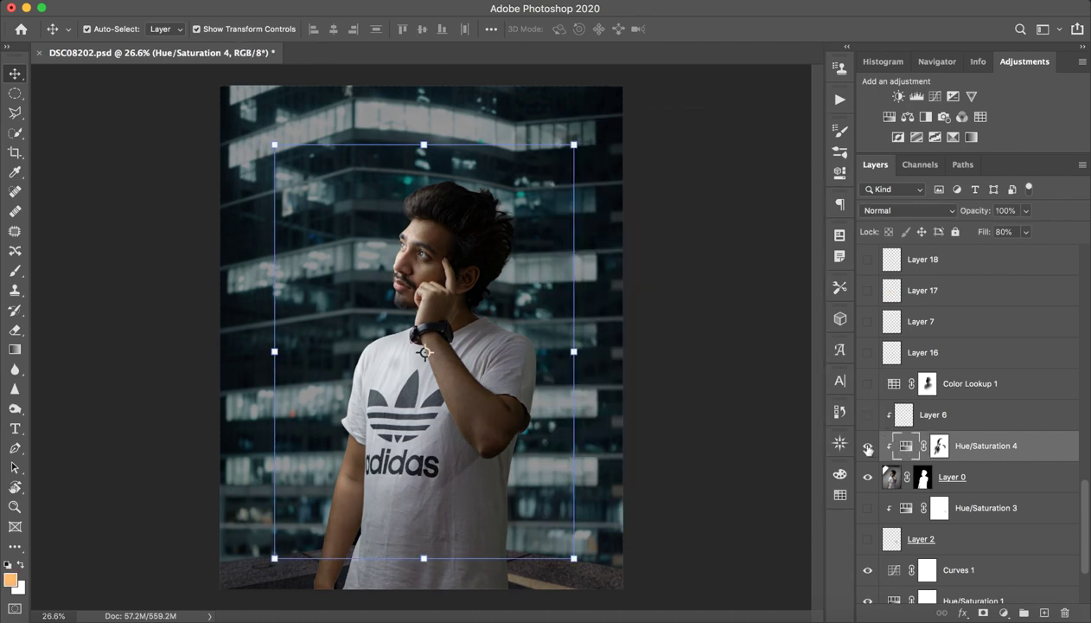
left_click(942, 448, "shift")
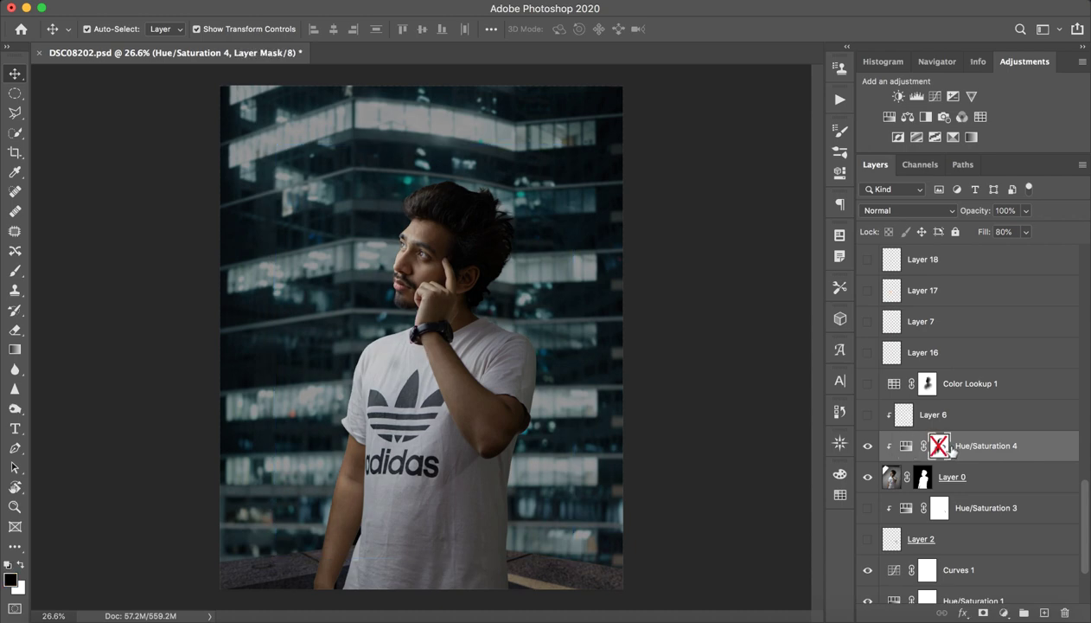
double_click(951, 450)
left_click(1020, 64)
left_click(940, 445, "shift")
left_click(940, 445, "shift")
left_click(939, 445, "shift")
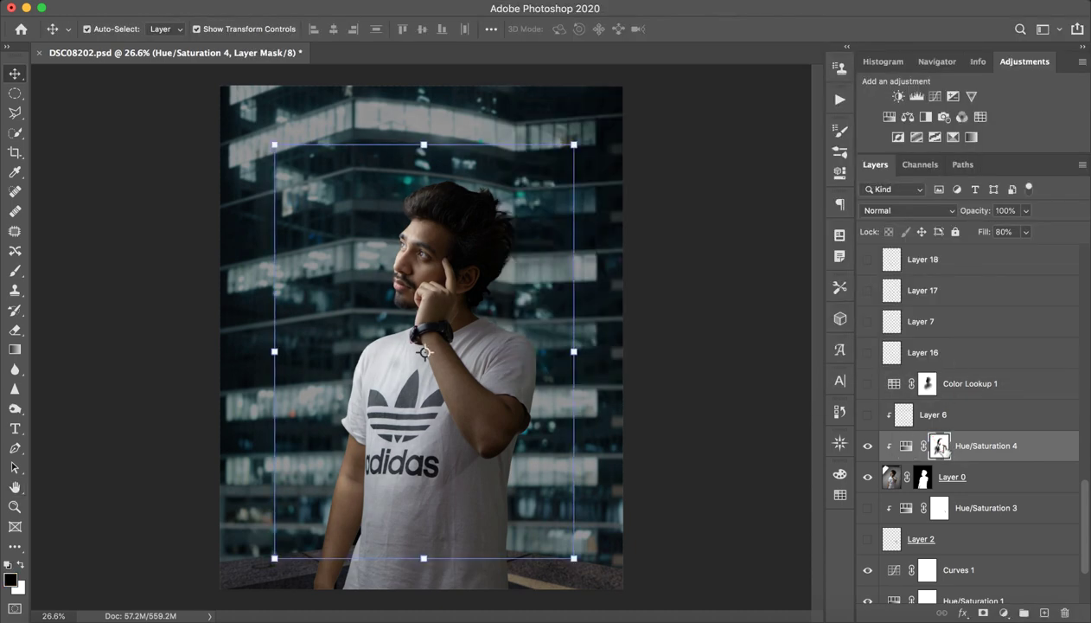
Step: Set a roughly 209 px brush, recheck Hue/Saturation 4 settings and compare its mask again
left_click(14, 270)
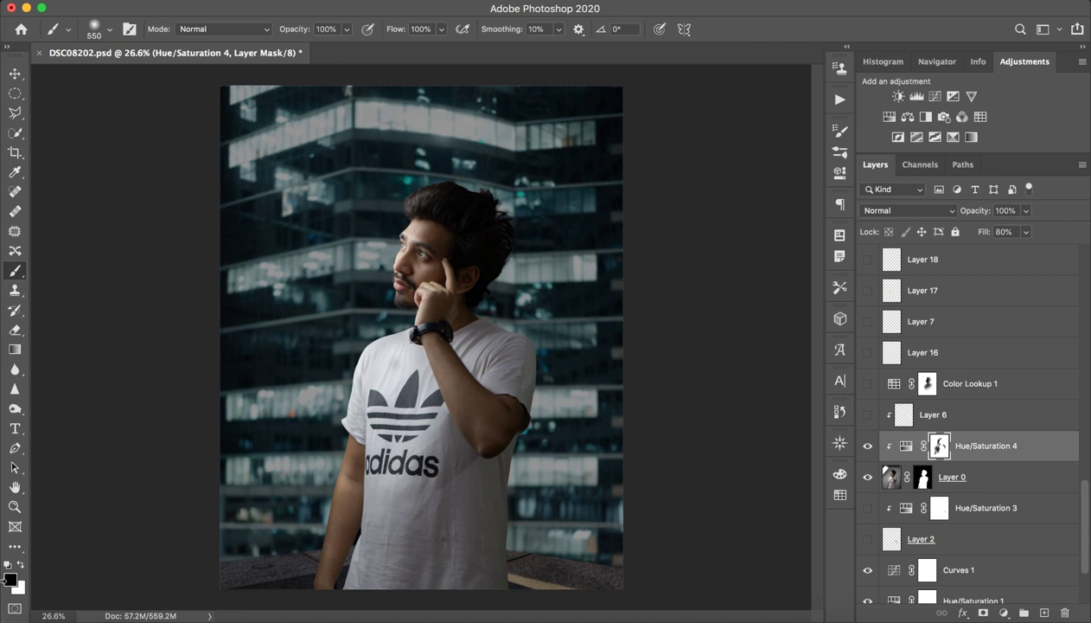
left_click_drag(453, 229, 413, 248)
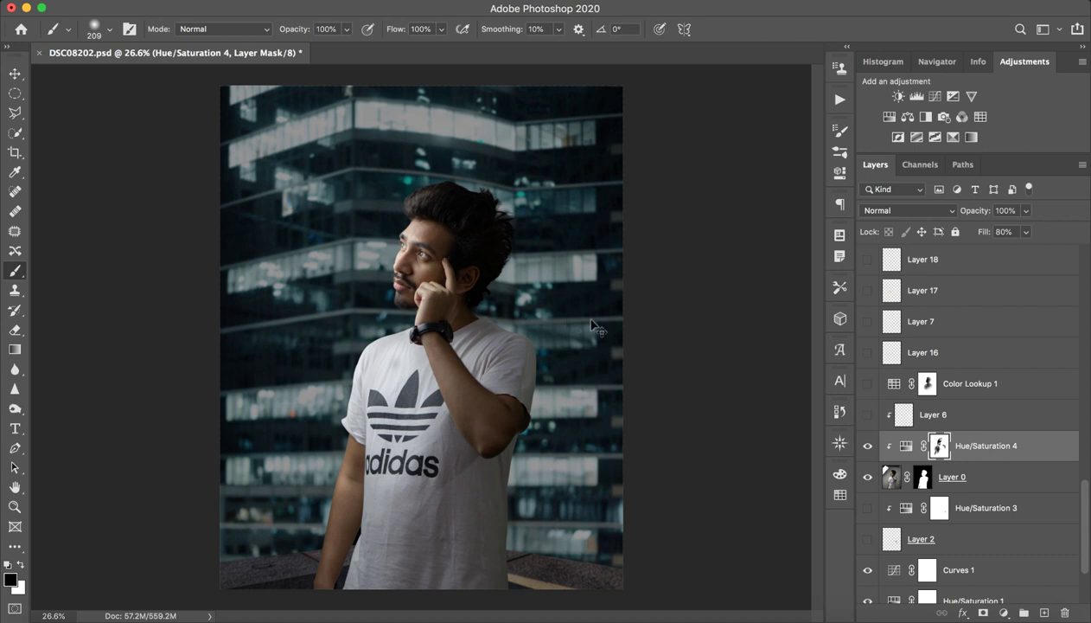
double_click(905, 446)
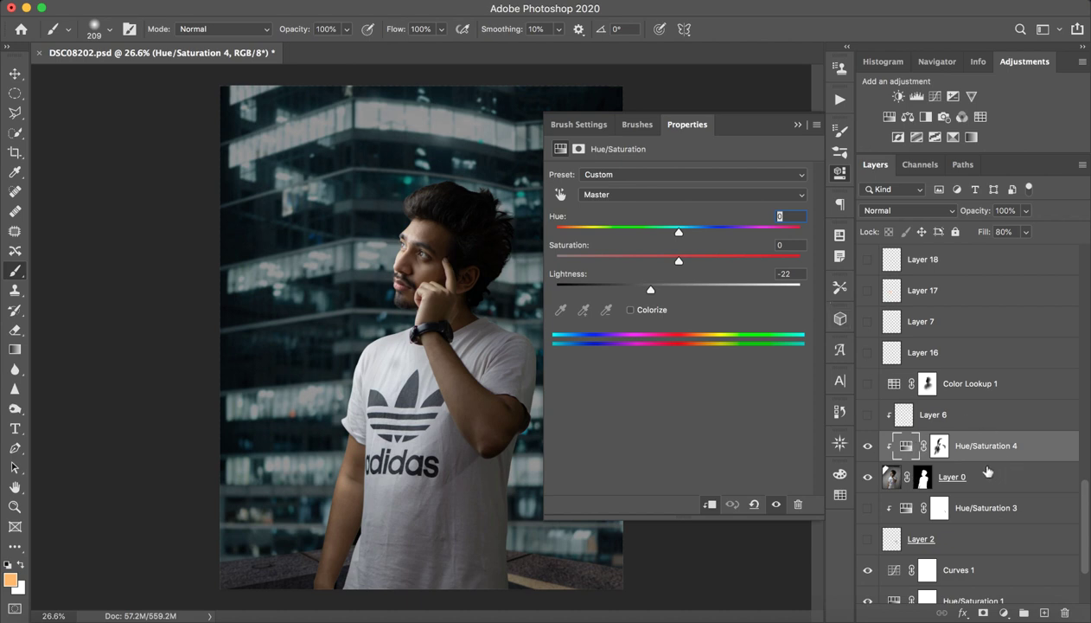
left_click_drag(941, 448, 944, 465)
left_click(796, 126)
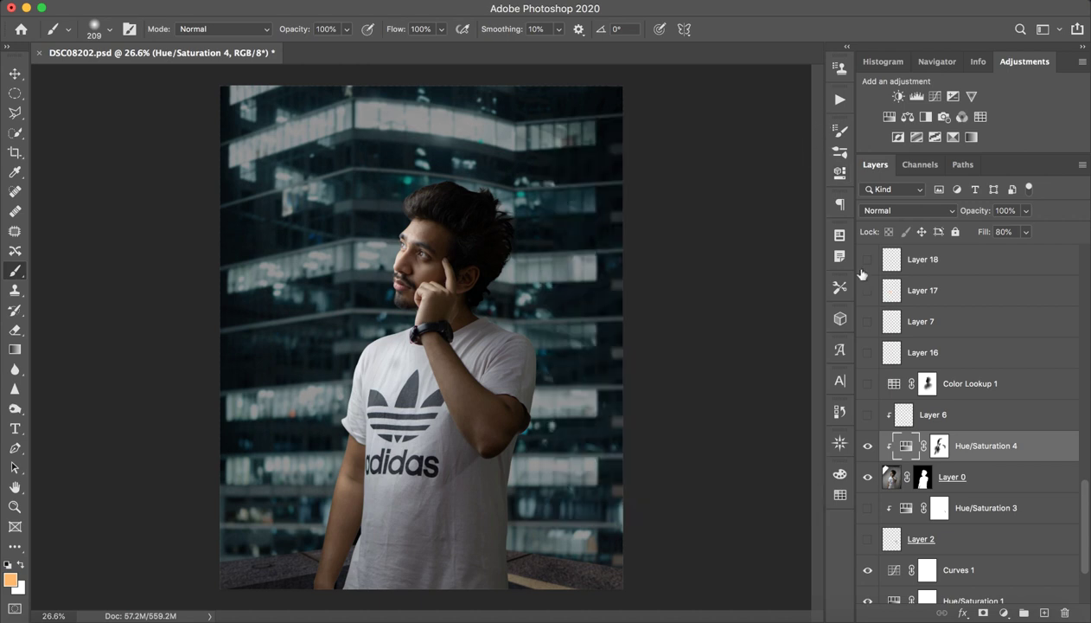
left_click(941, 445)
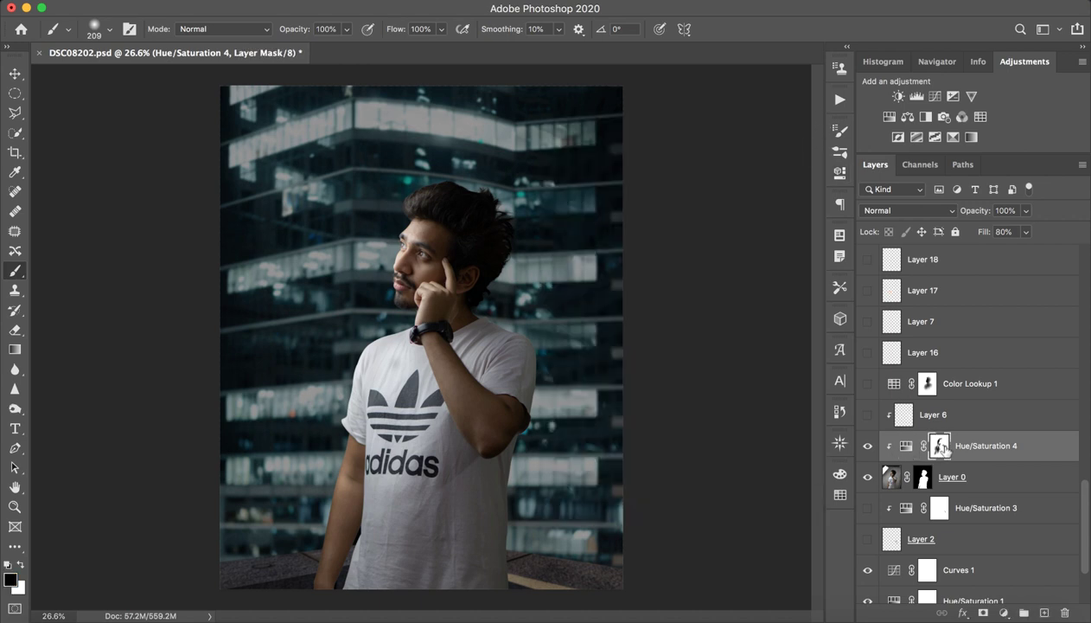
left_click(942, 450, "shift")
left_click(942, 450, "shift")
left_click(942, 449, "shift")
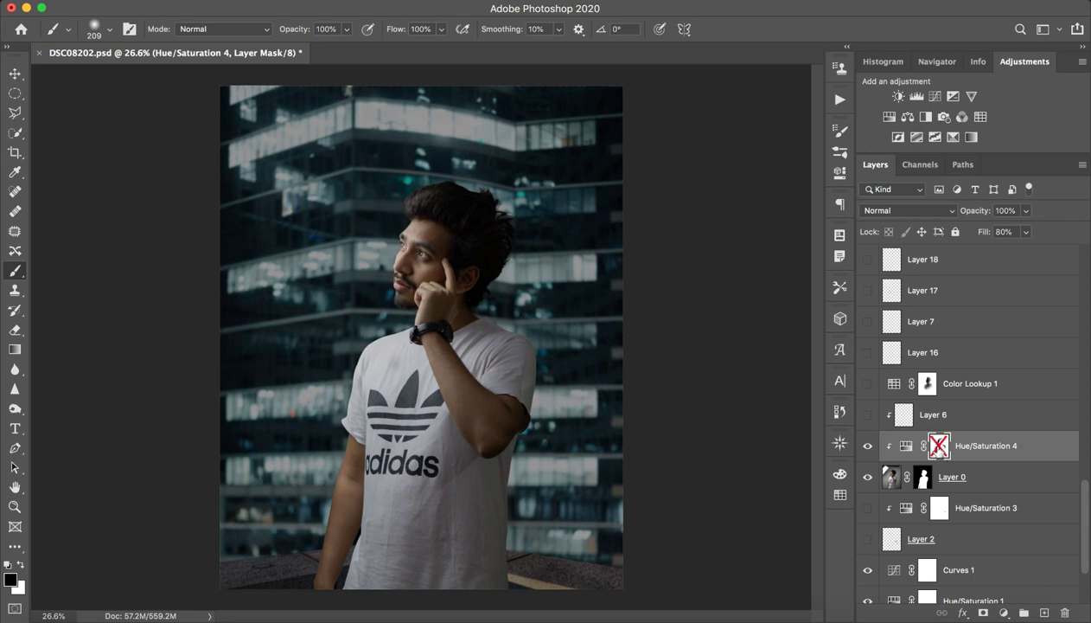
left_click(943, 449, "shift")
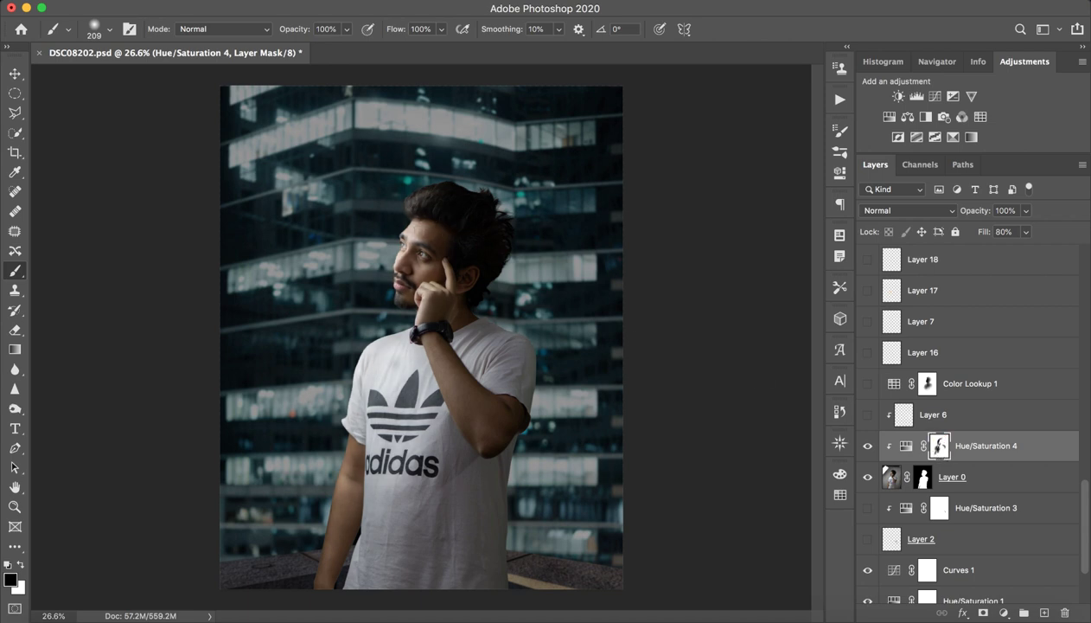
Step: Turn on Layer 6 and zoom in on the man's shoulder
left_click(951, 419)
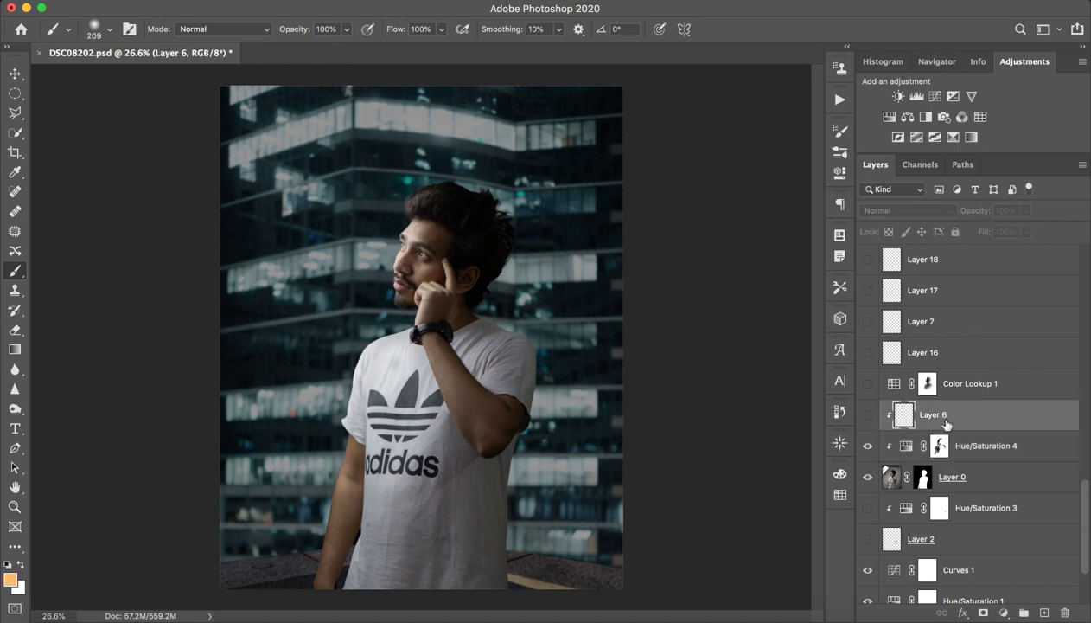
left_click(868, 415)
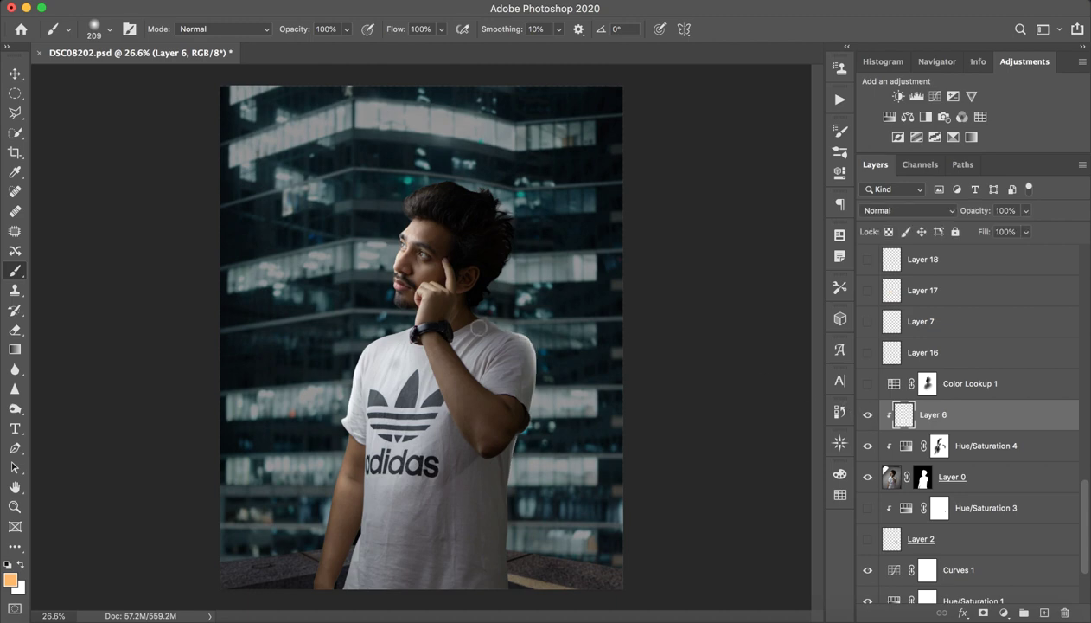
key("z")
left_click_drag(537, 332, 609, 341)
key("b")
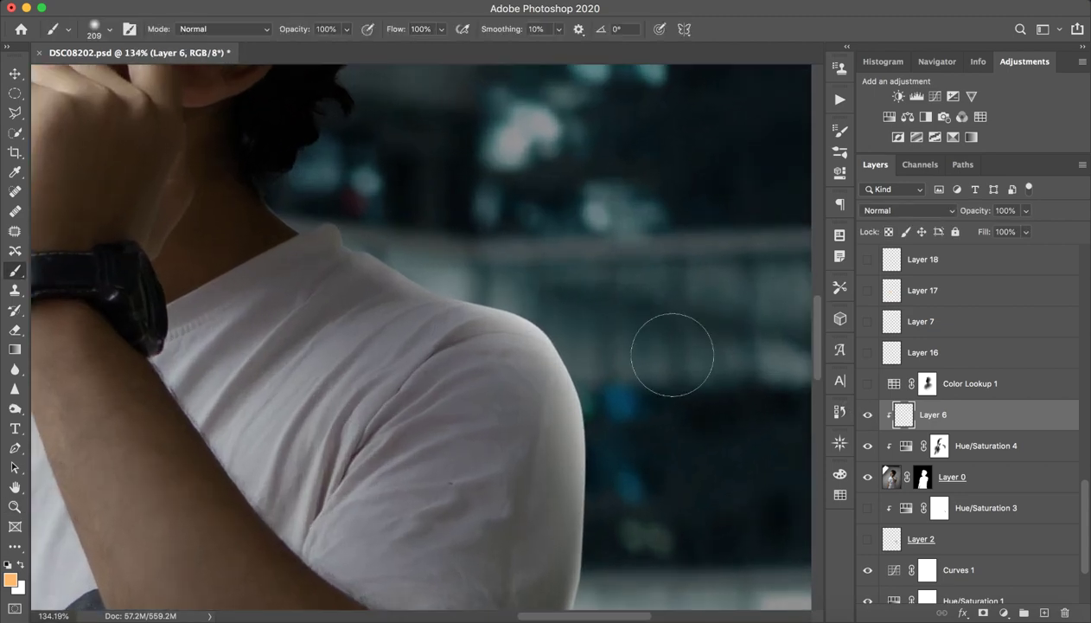
scroll(610, 342, "down", 3)
key("z")
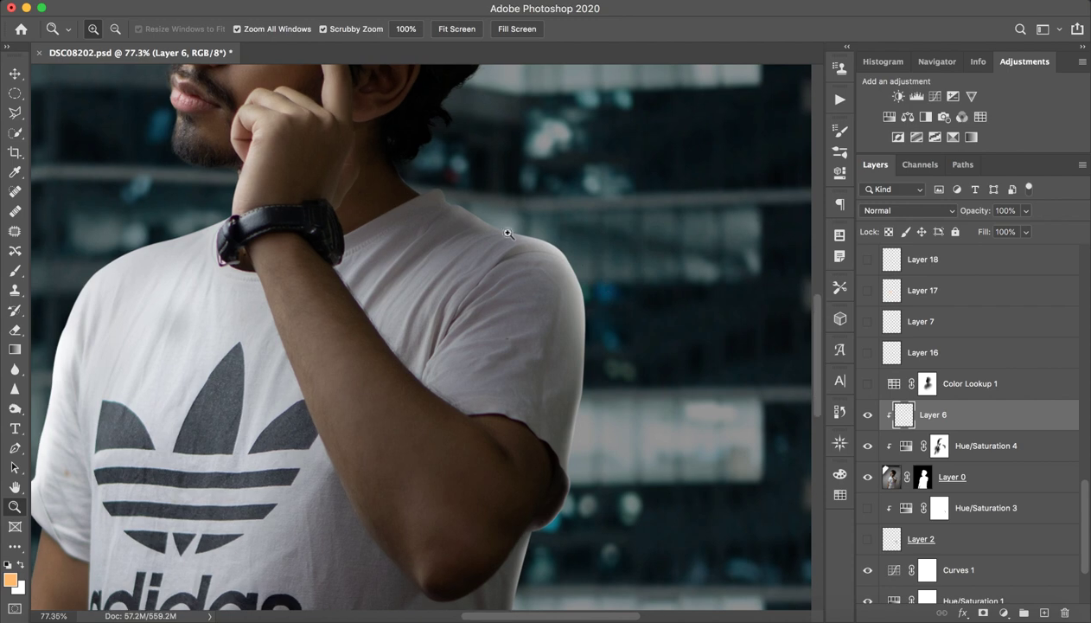
Step: Paint soft white 457 px glow strokes on the shoulder and sleeve, then undo them all
key("b")
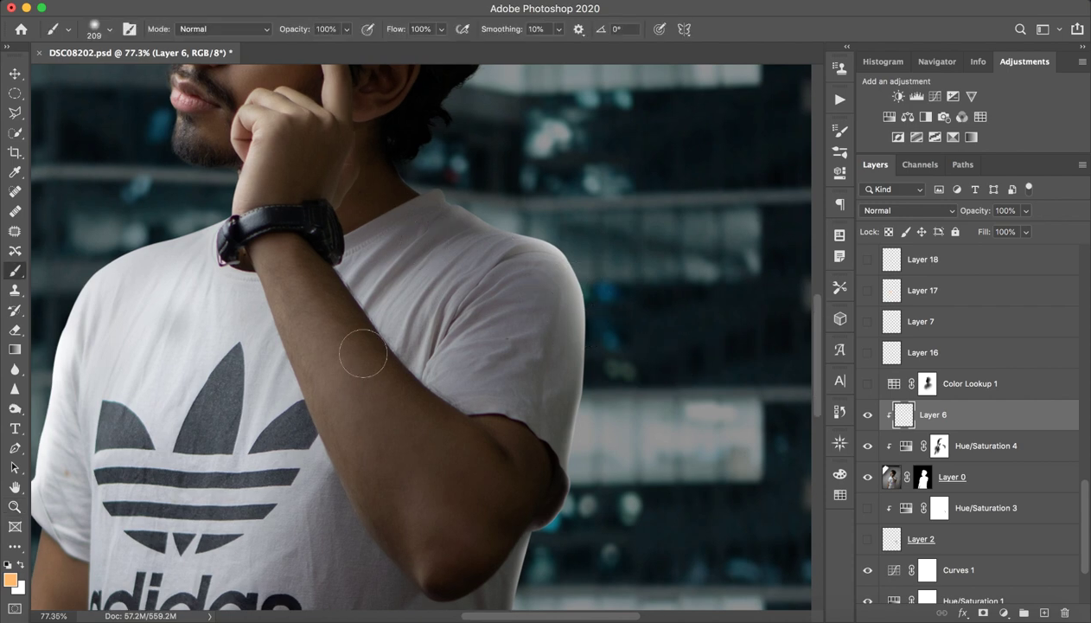
key("x")
left_click_drag(577, 219, 655, 209)
left_click_drag(498, 192, 517, 218)
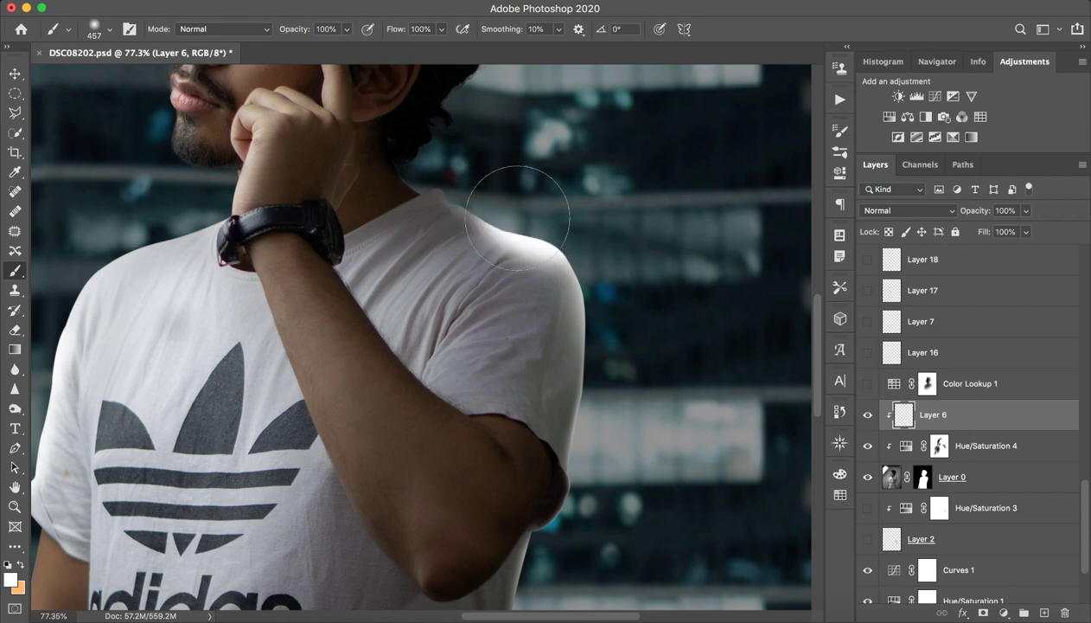
key("ctrl+z")
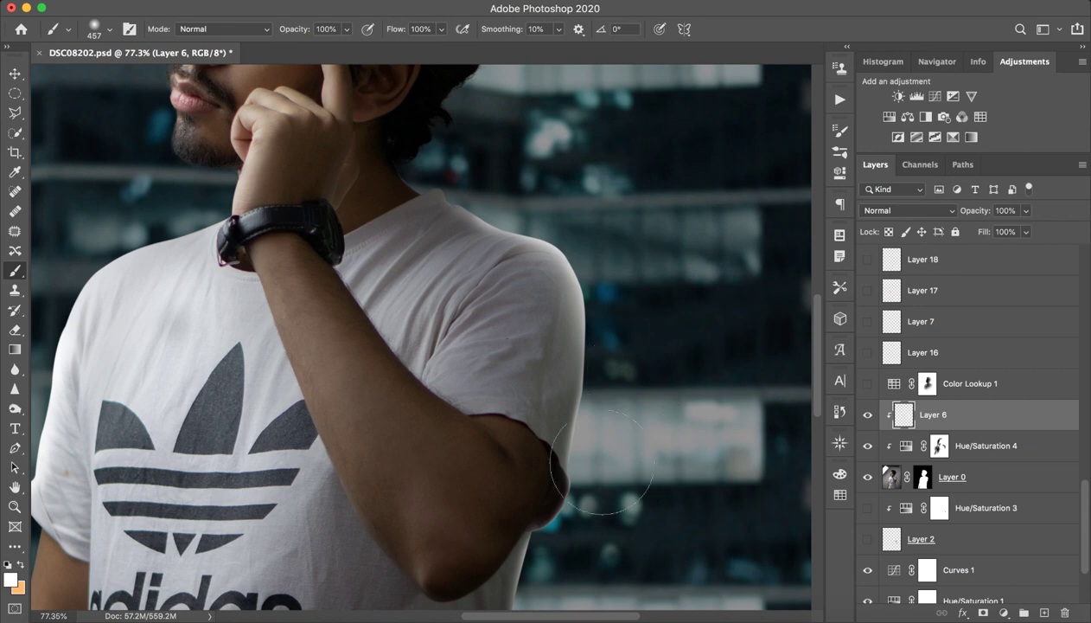
mouse_move(602, 461)
left_mouse_down()
mouse_move(579, 527)
mouse_move(617, 287)
left_mouse_up()
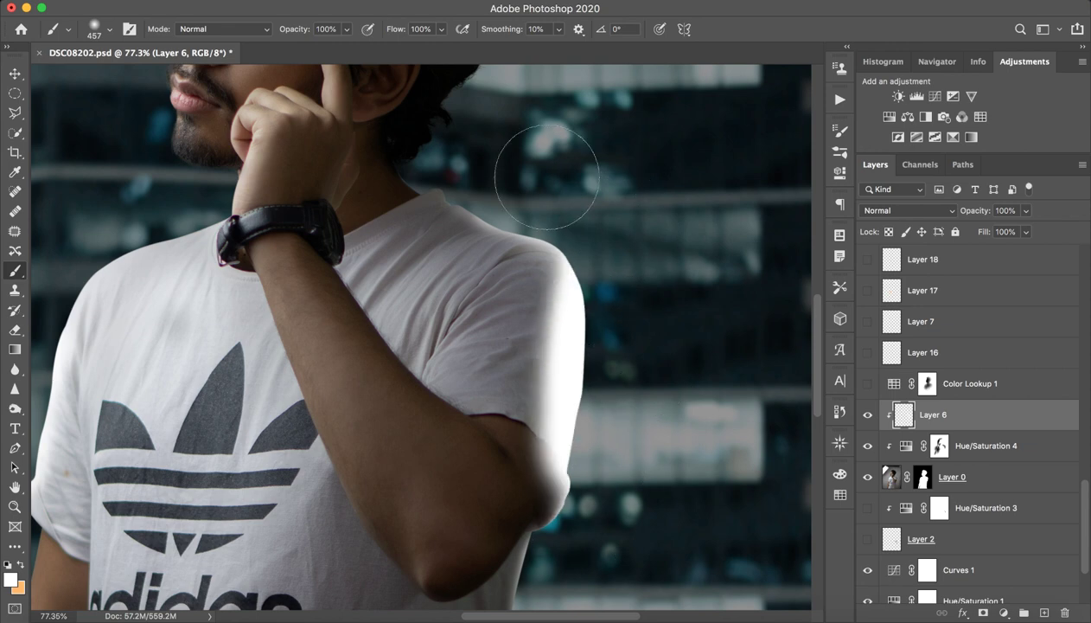
key("ctrl+z")
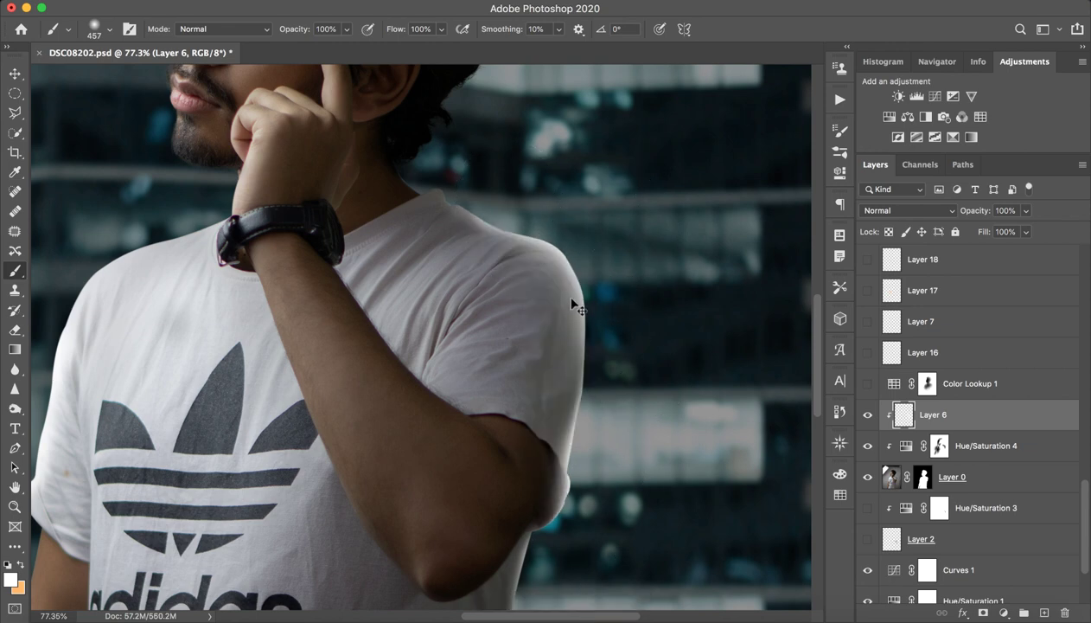
key("ctrl+z")
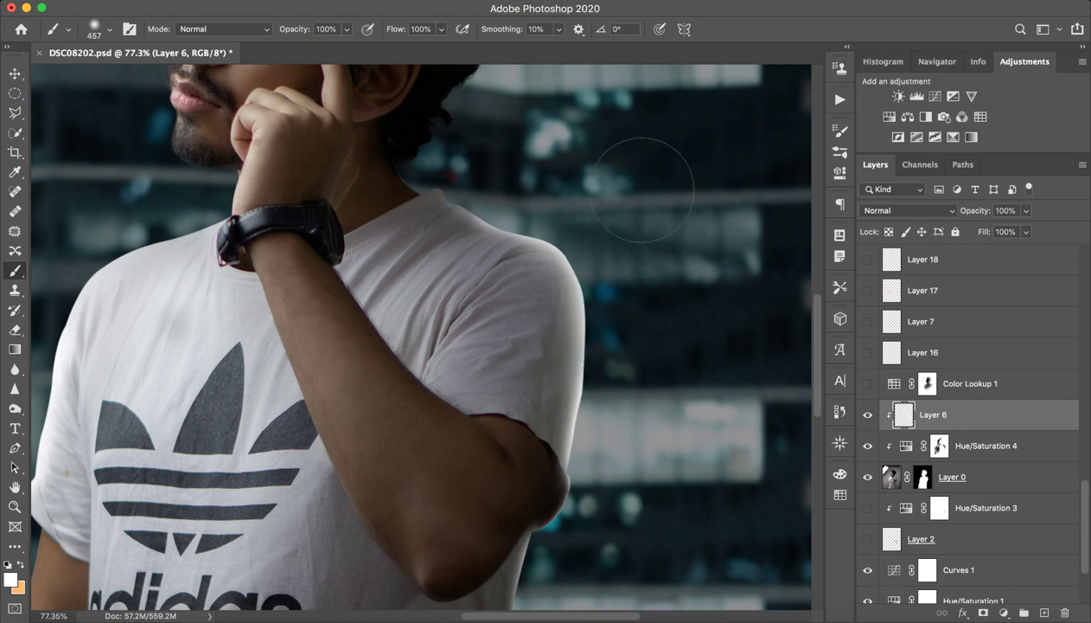
key("ctrl+z")
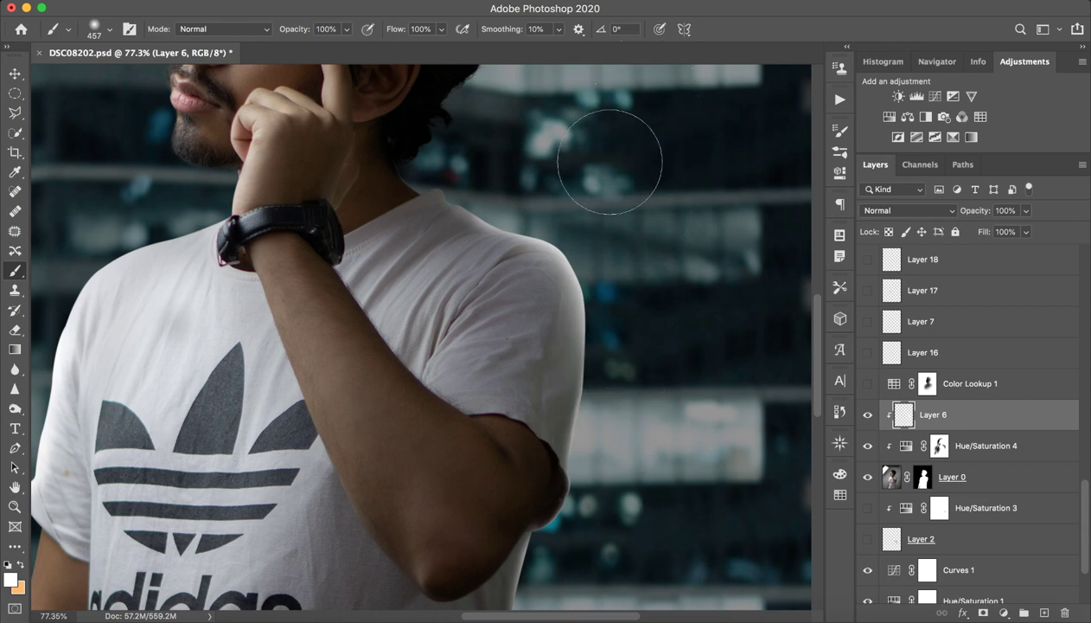
Step: Zoom out to fit the whole figure in view
key("z")
scroll(713, 305, "down", 5)
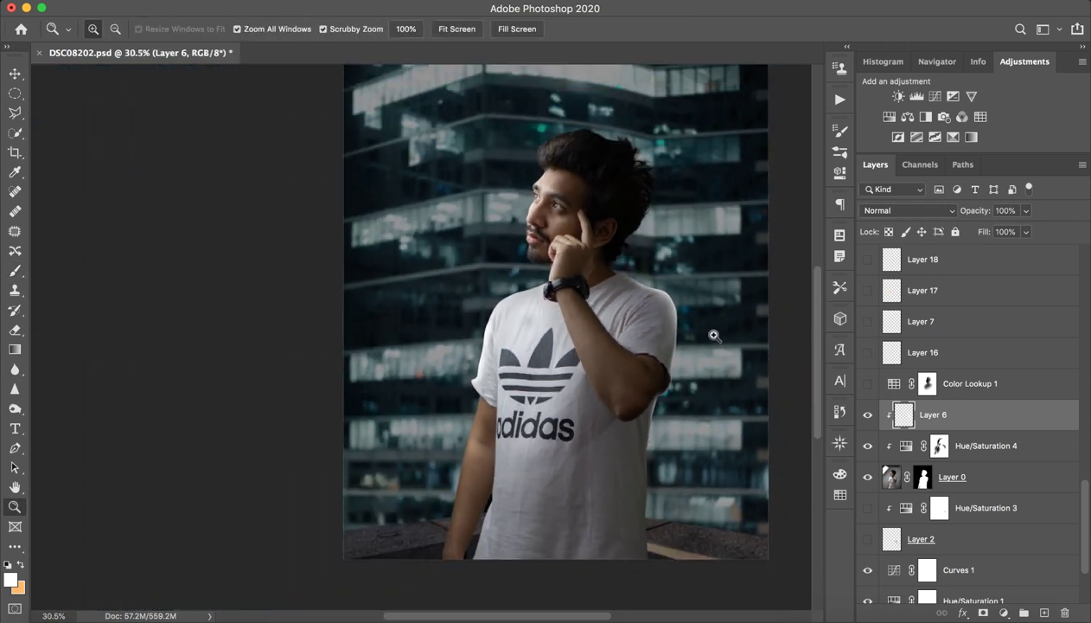
scroll(714, 335, "down", 2)
key("b")
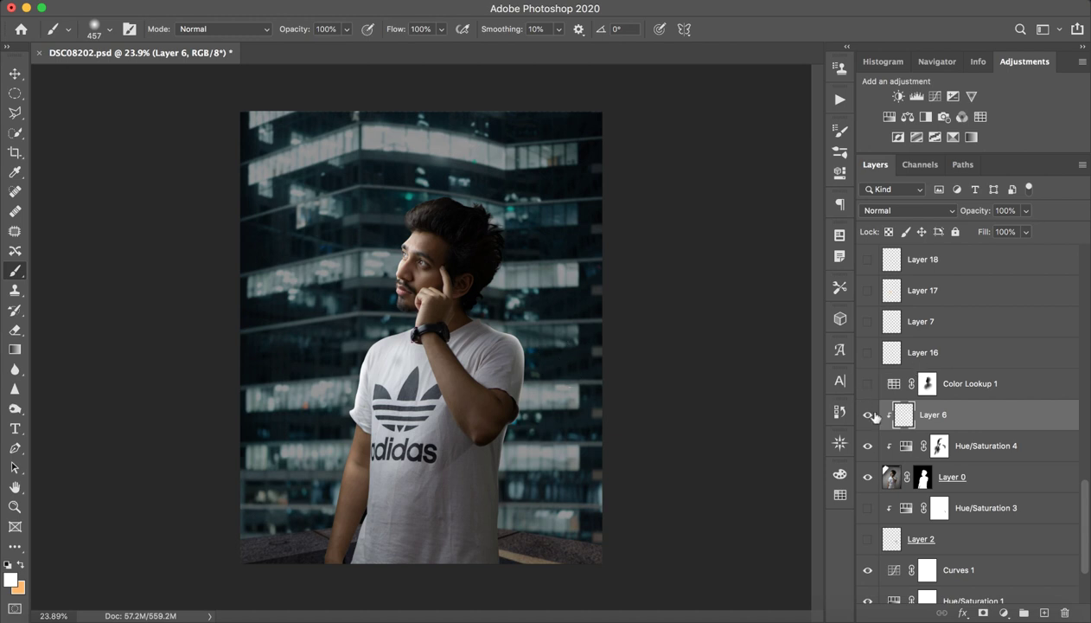
Step: Turn on the Color Lookup 1 grade at 32% opacity, comparing it on and off before leaving it on
left_click(926, 385)
left_click(868, 383)
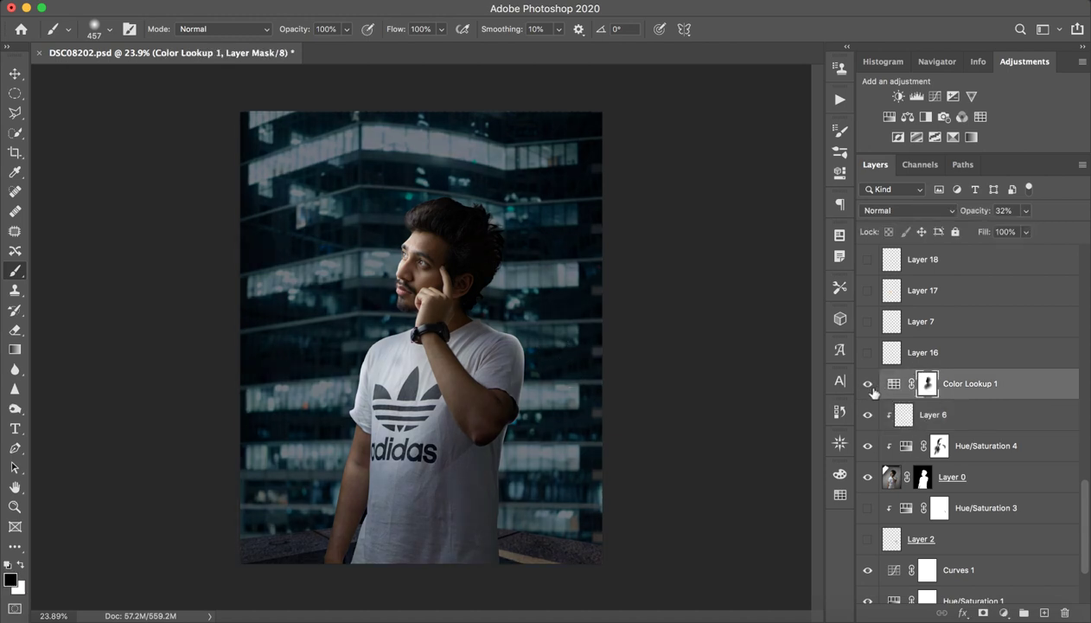
left_click(868, 385)
left_click(868, 386)
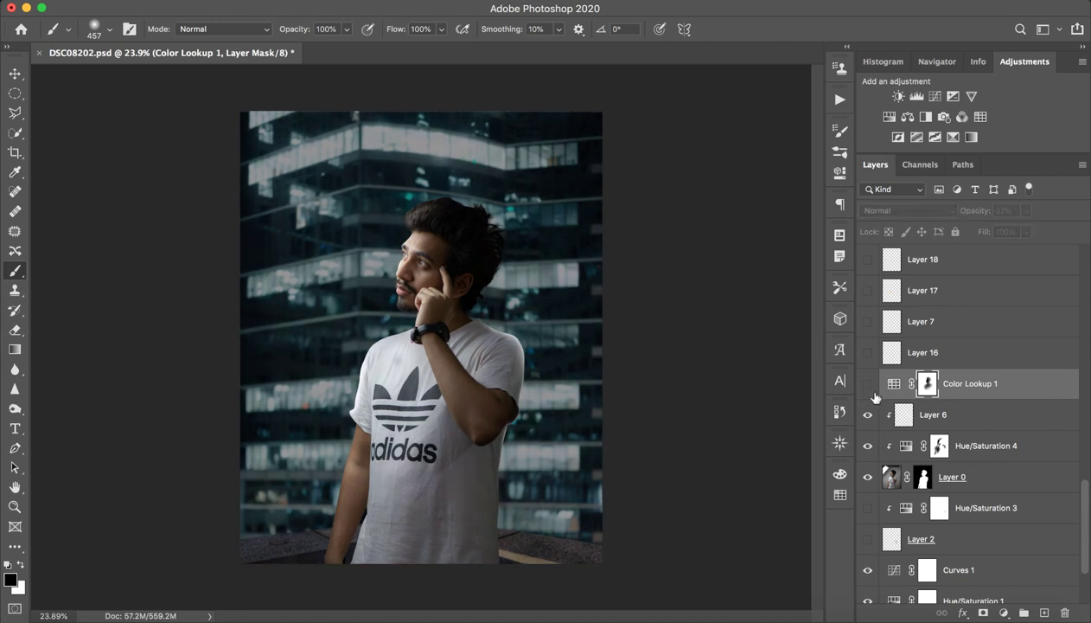
left_click(868, 387)
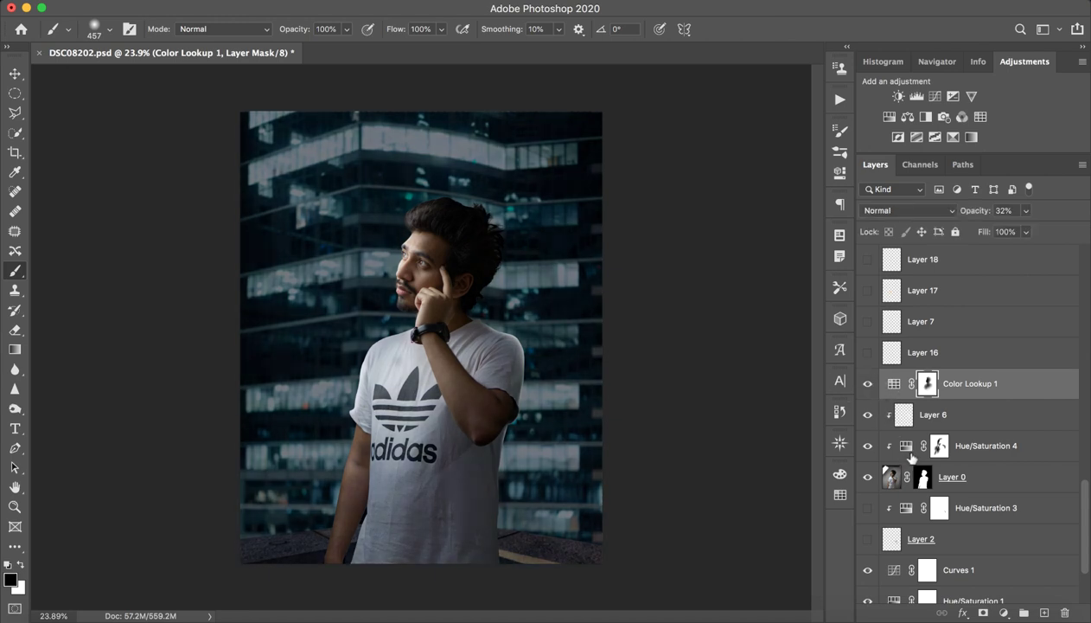
scroll(866, 484, "up", 1)
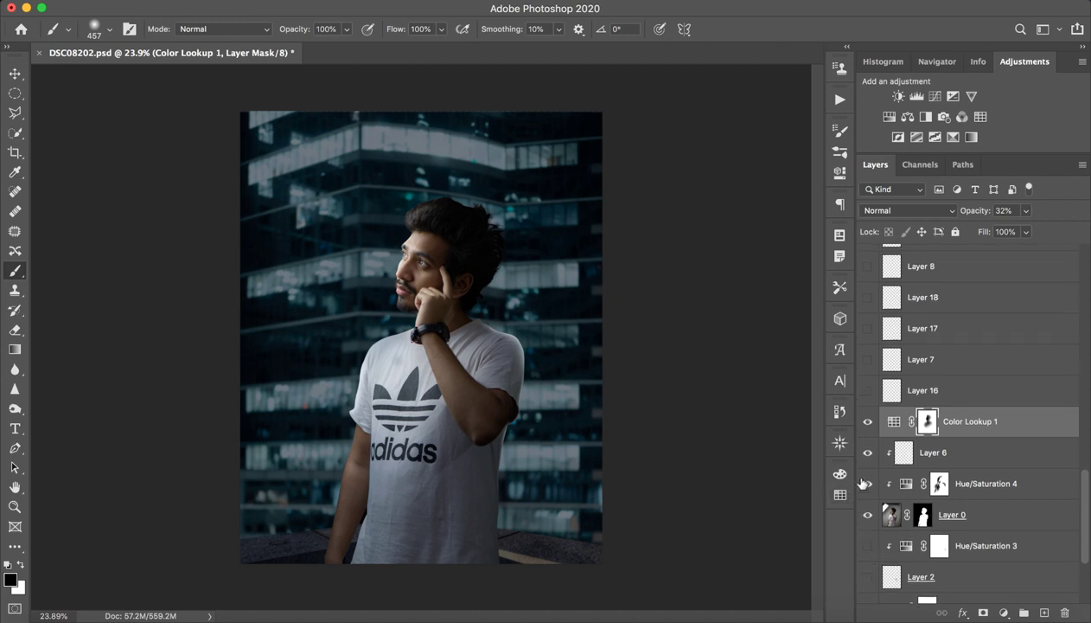
scroll(864, 479, "up", 4)
scroll(875, 509, "up", 4)
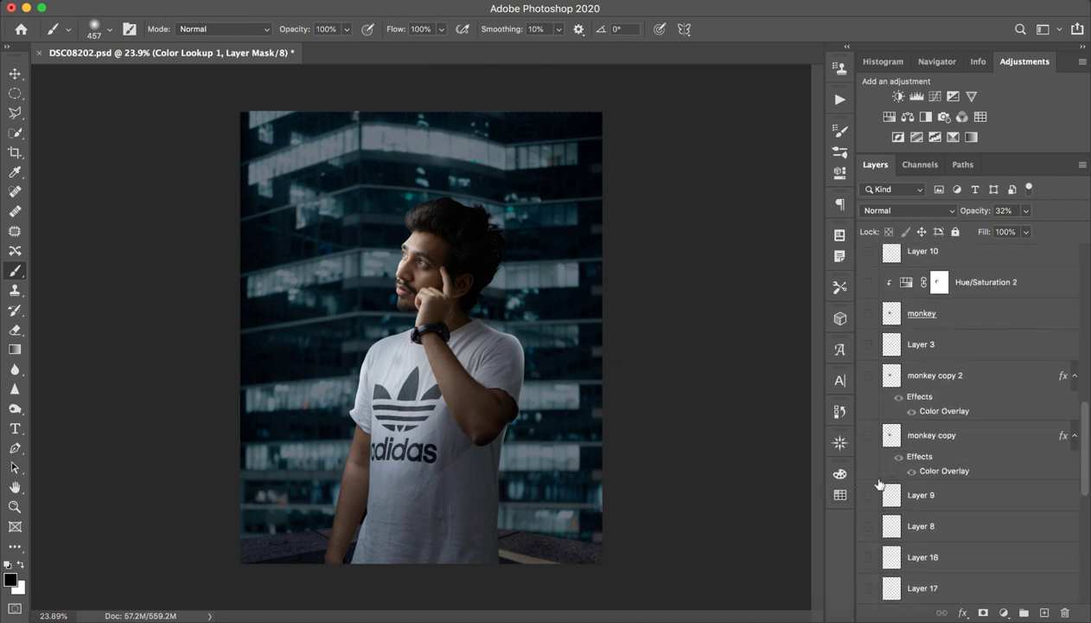
Step: Show the monkey layer on the man's shoulder and zoom in on it
left_click(868, 317)
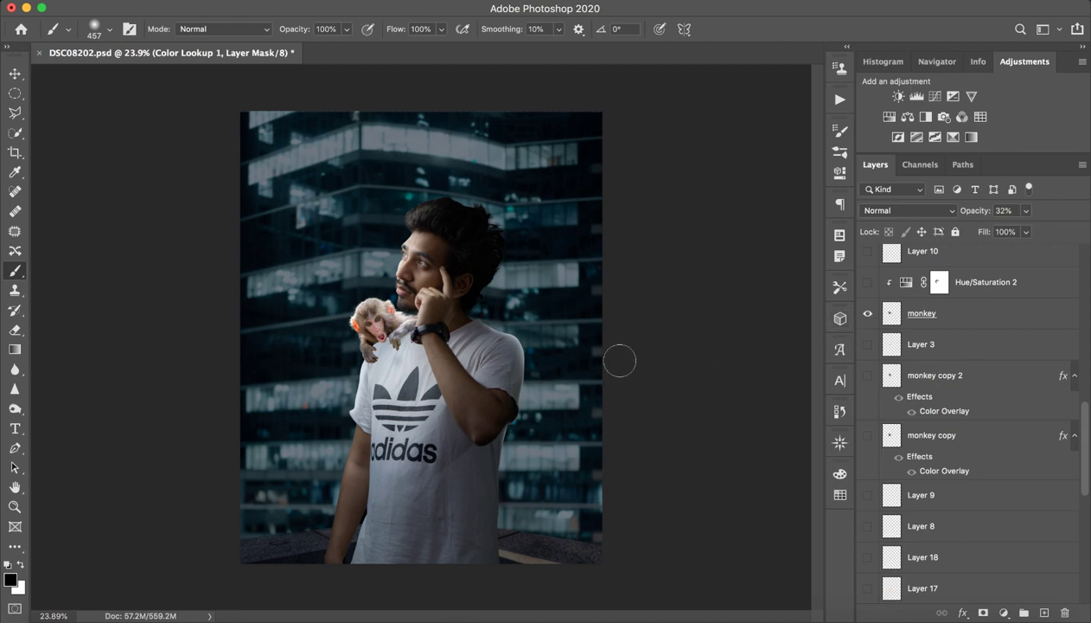
key("z")
left_click_drag(377, 332, 501, 363)
key("b")
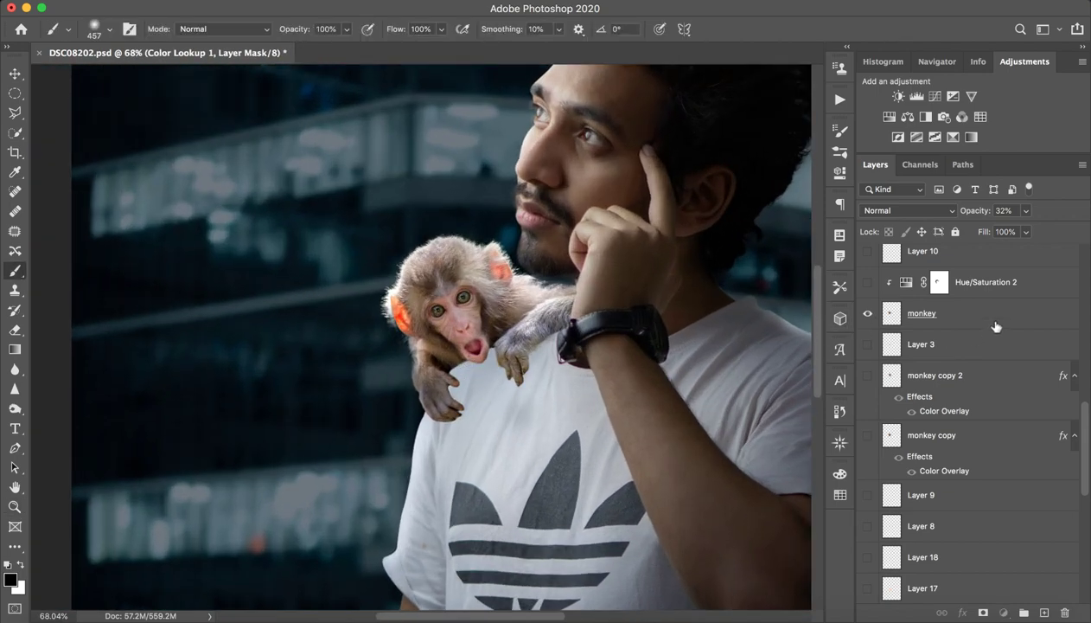
Step: Quick-export the monkey layer as monkey.png
right_click(973, 306)
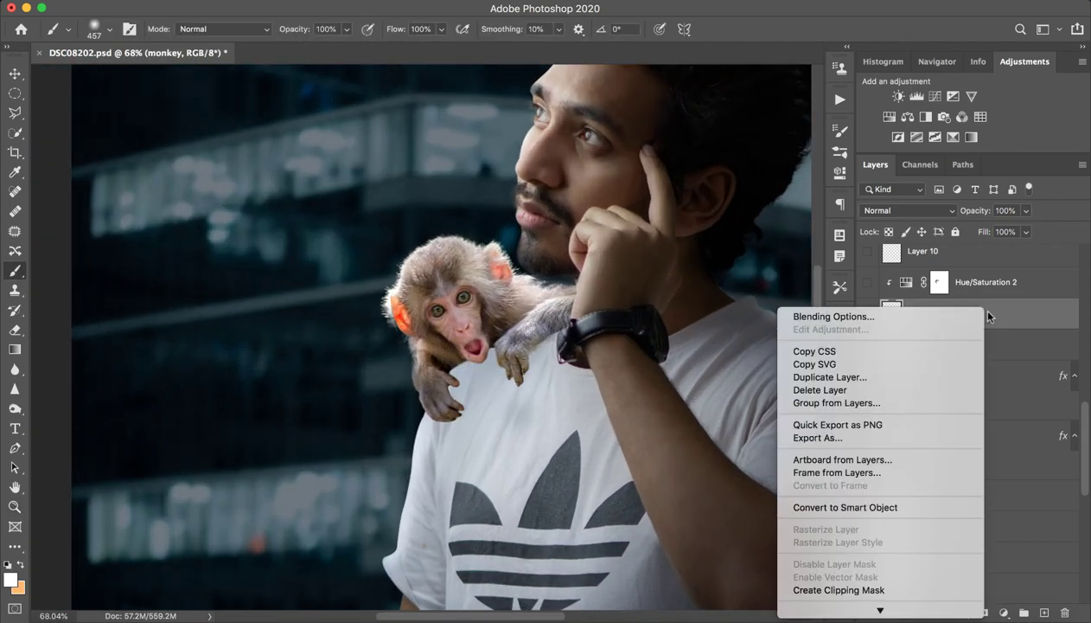
left_click(870, 423)
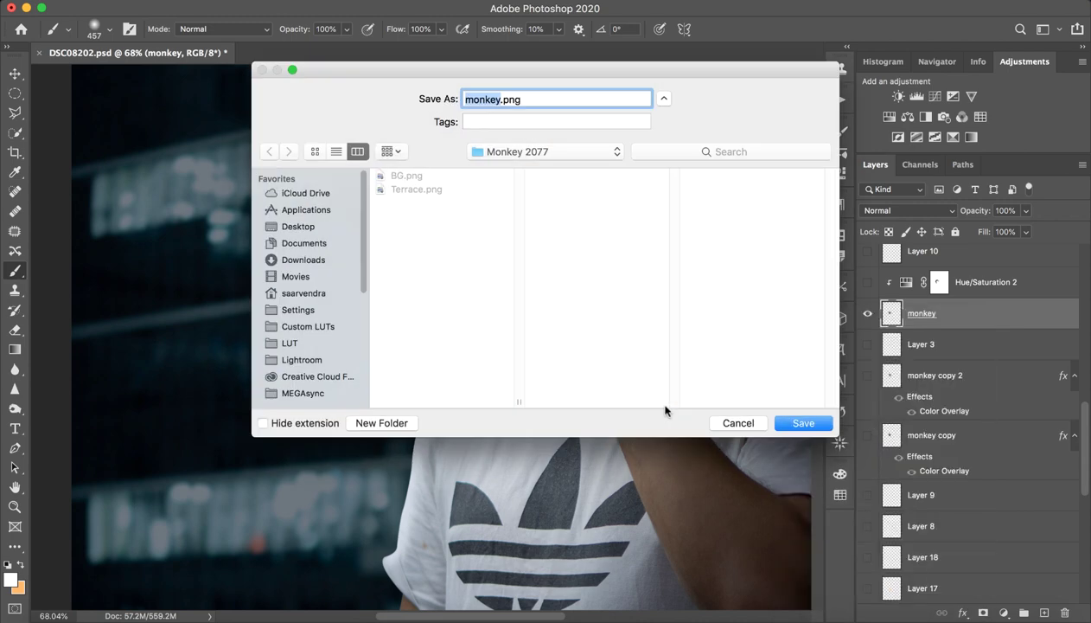
key("Return")
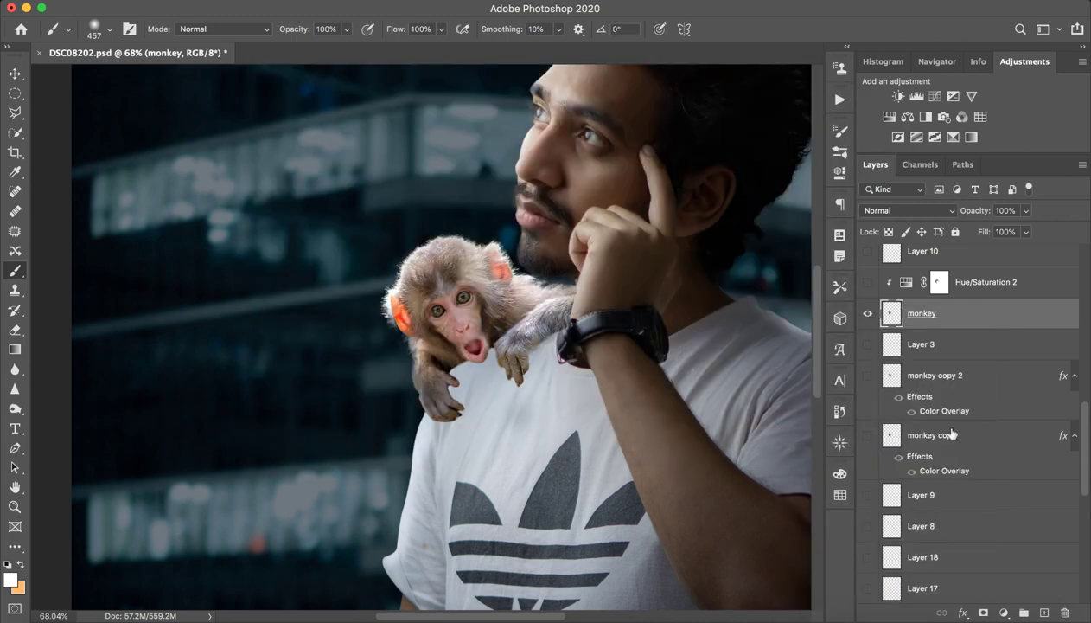
key("z")
mouse_move(632, 385)
left_mouse_down()
mouse_move(558, 390)
mouse_move(638, 382)
left_mouse_up()
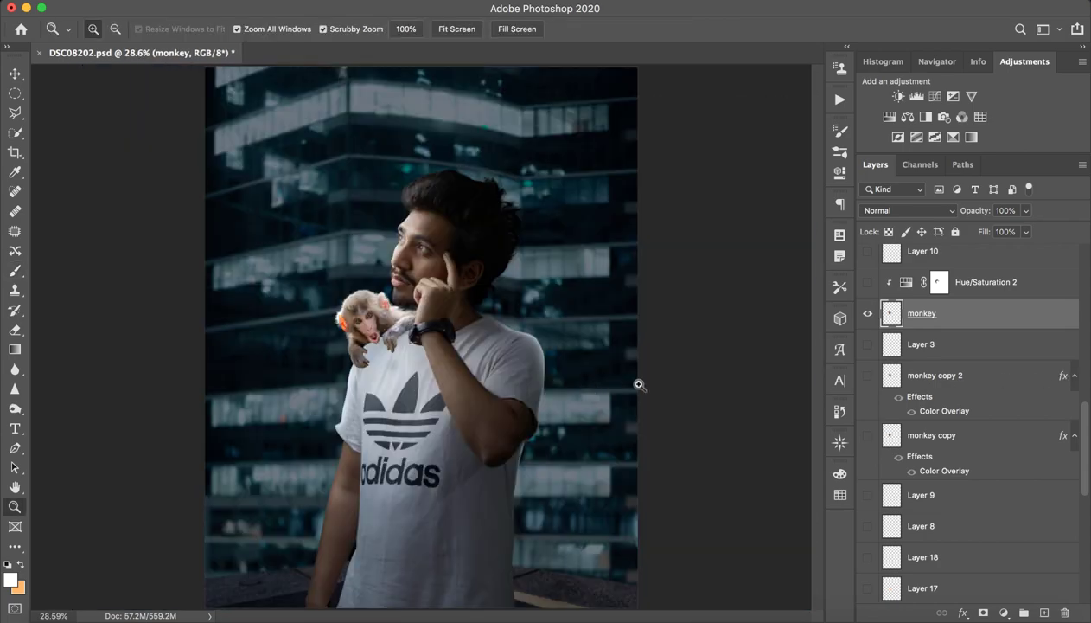
left_click_drag(328, 349, 450, 349)
Step: Preview Layer 3 on and off, leaving it hidden
key("b")
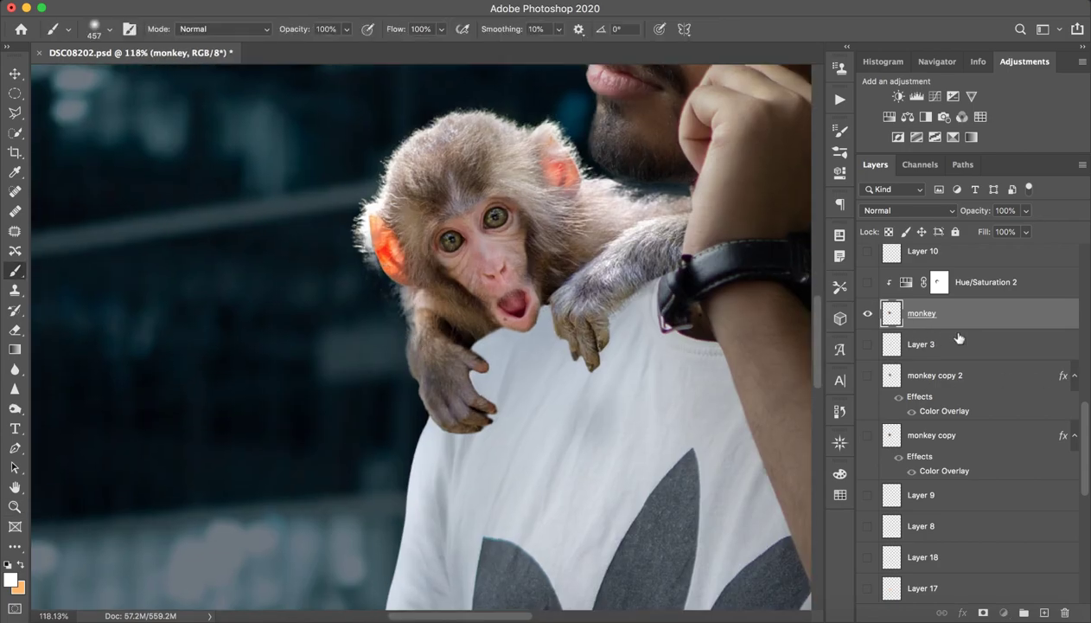
left_click(960, 343)
left_click(867, 344)
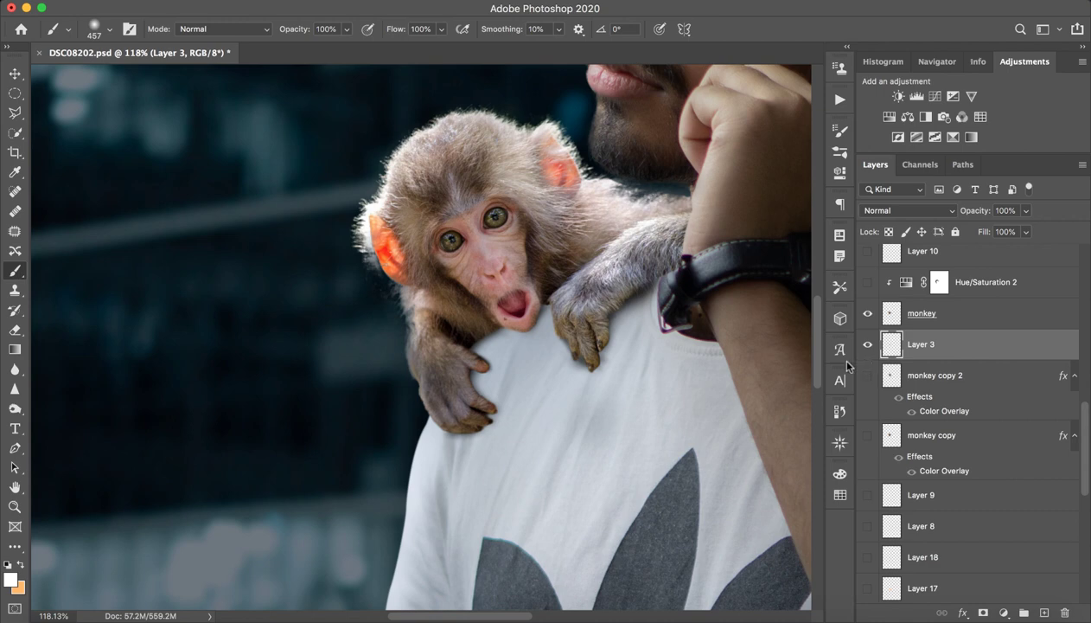
left_click(867, 345)
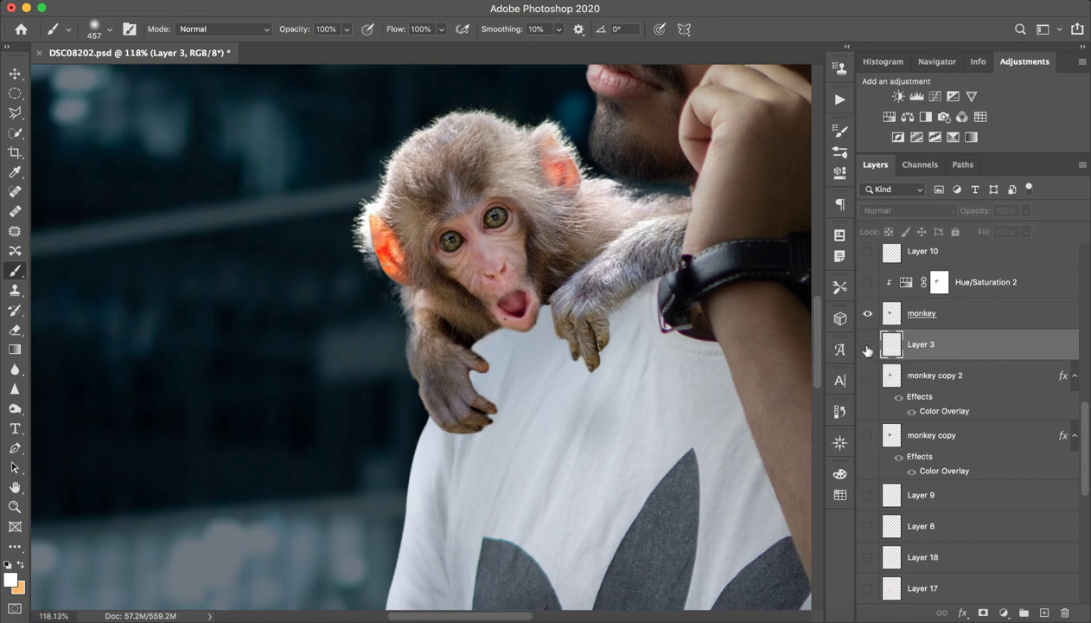
left_click(867, 345)
left_click(867, 345)
Step: Duplicate the monkey layer and give the original a black (000000) Color Overlay
left_click(974, 328)
key("ctrl+j")
left_click(877, 344)
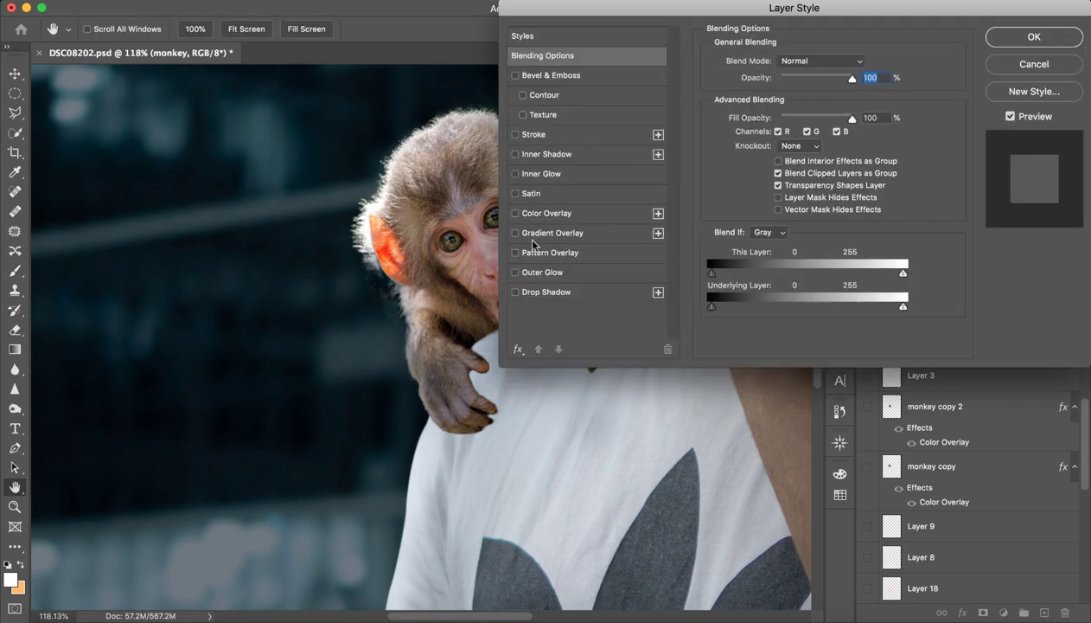
left_click(515, 215)
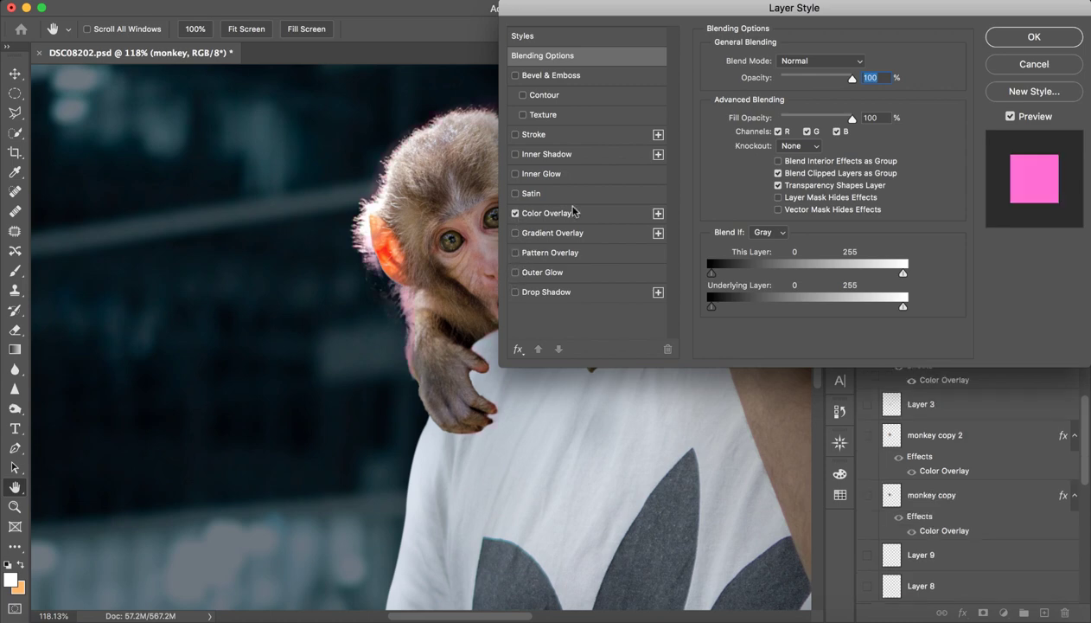
left_click(603, 216)
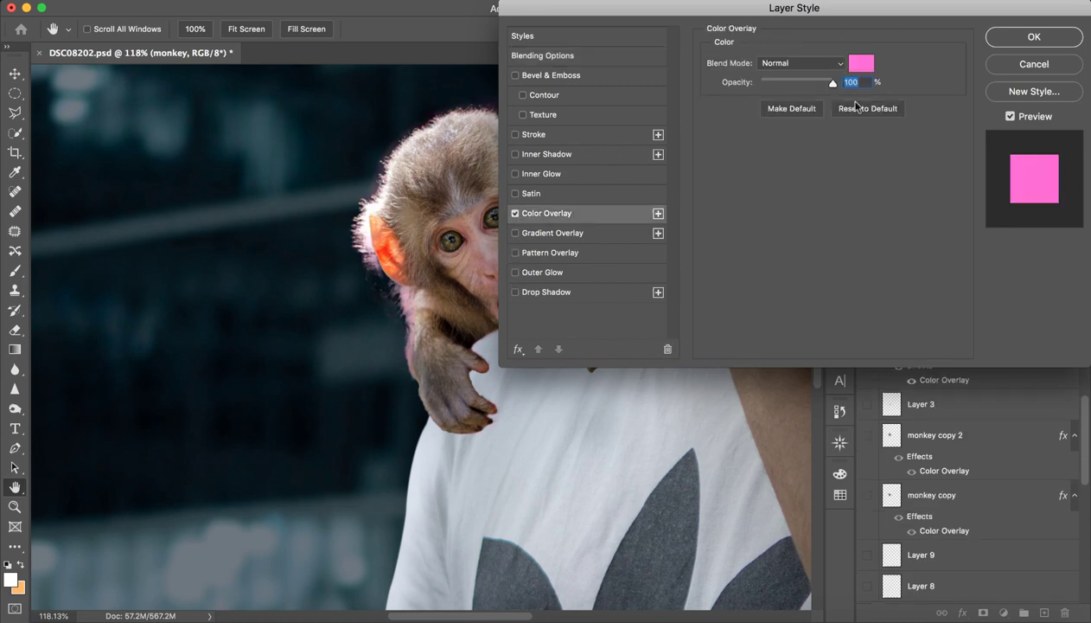
left_click(862, 63)
left_click_drag(829, 217, 832, 330)
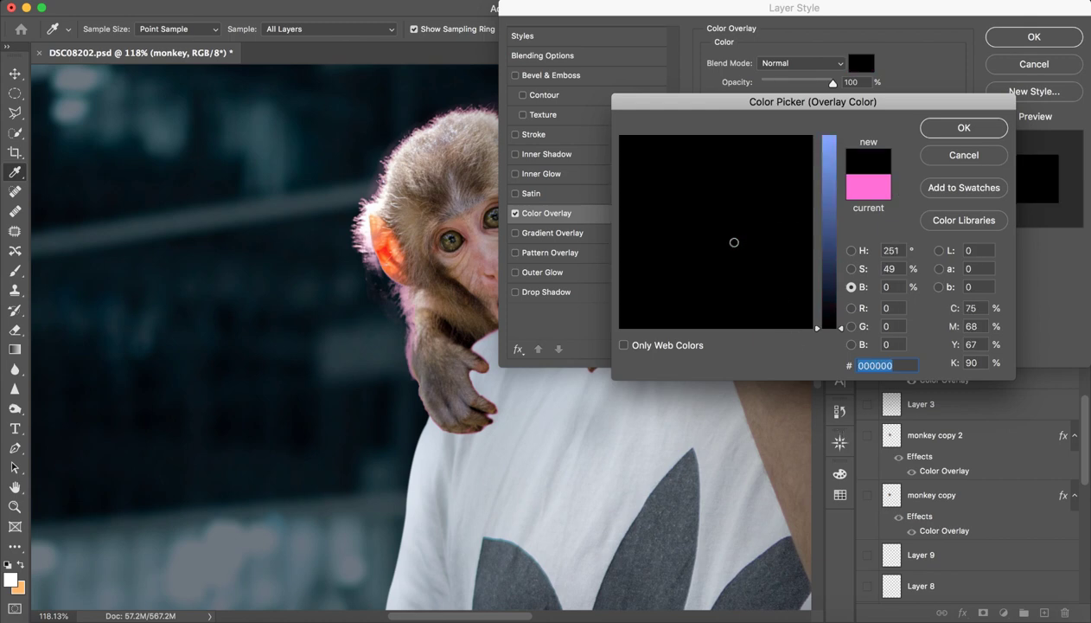
left_click(963, 128)
left_click(1031, 40)
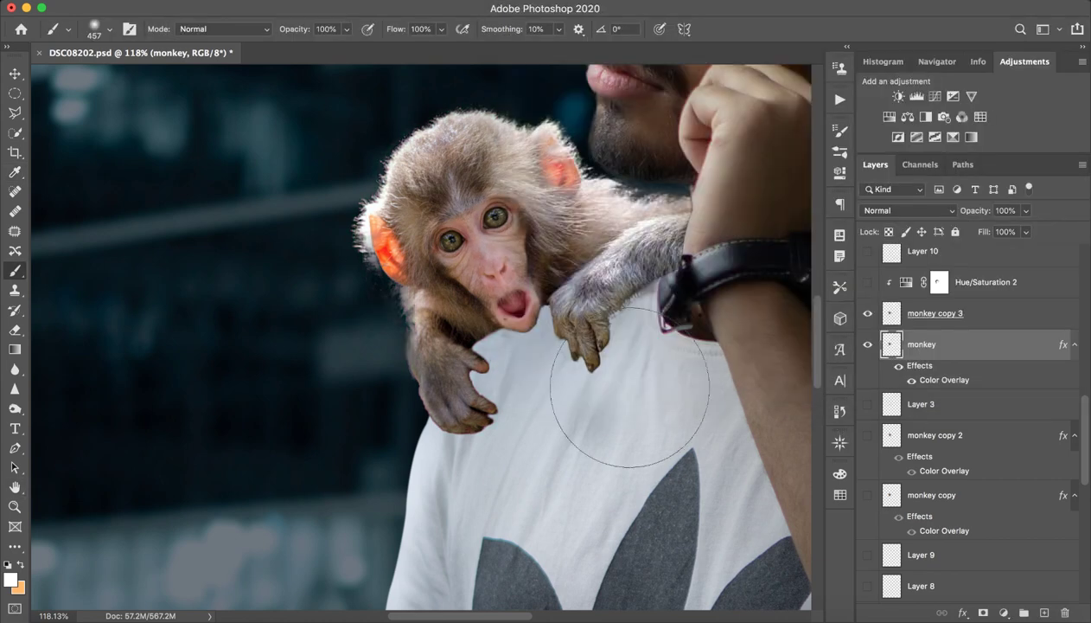
Step: Nudge the black monkey shadow layer a few pixels right and slightly down
key("v")
left_click_drag(611, 415, 612, 420)
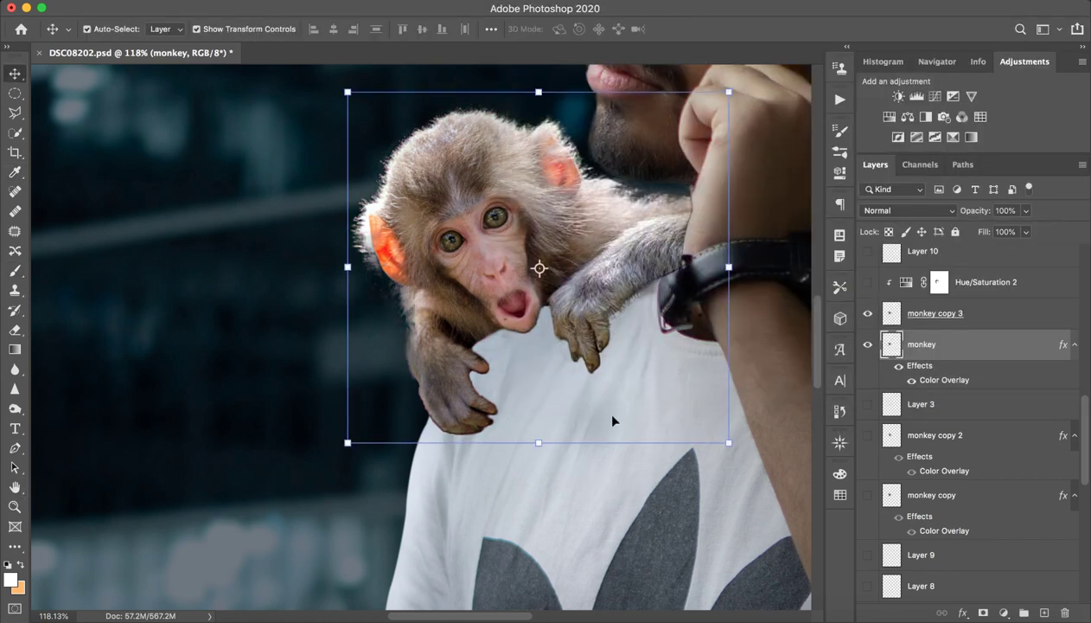
key("Right")
key("Right")
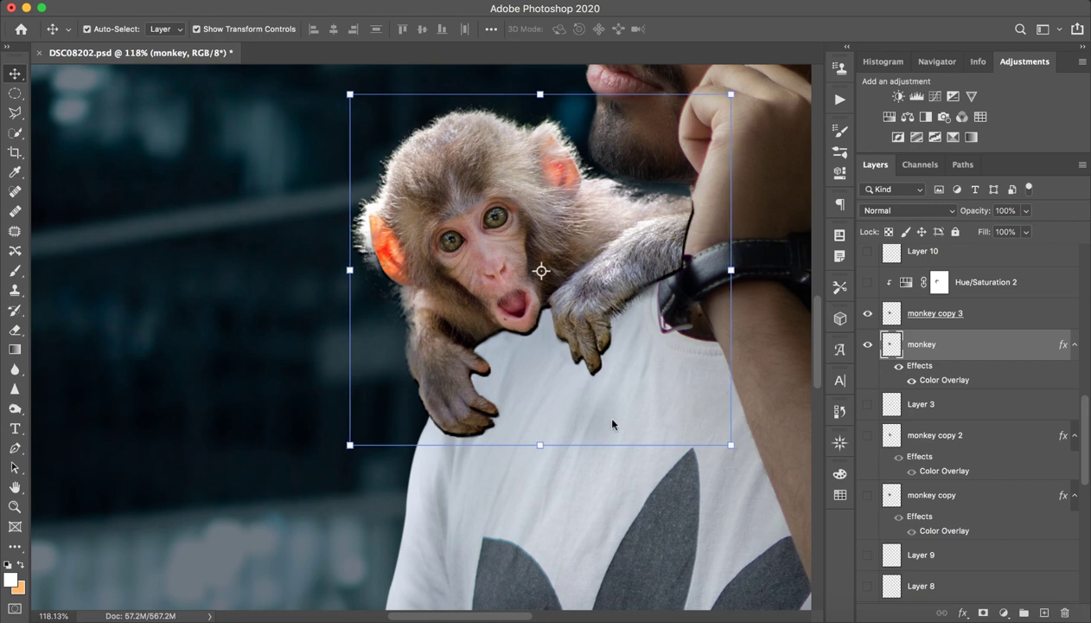
key("Right")
key("Right")
key("Right")
key("Right")
key("Right")
key("Right")
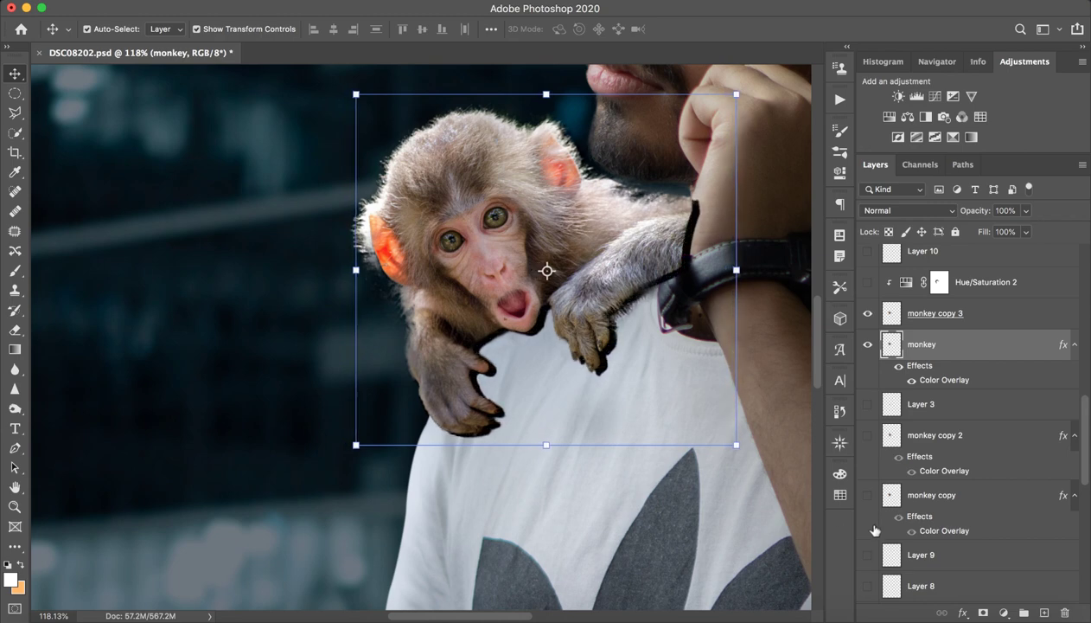
Step: Preview a Gaussian Blur of about 19 px on the shadow, then cancel it
left_click(363, 18)
mouse_move(361, 170)
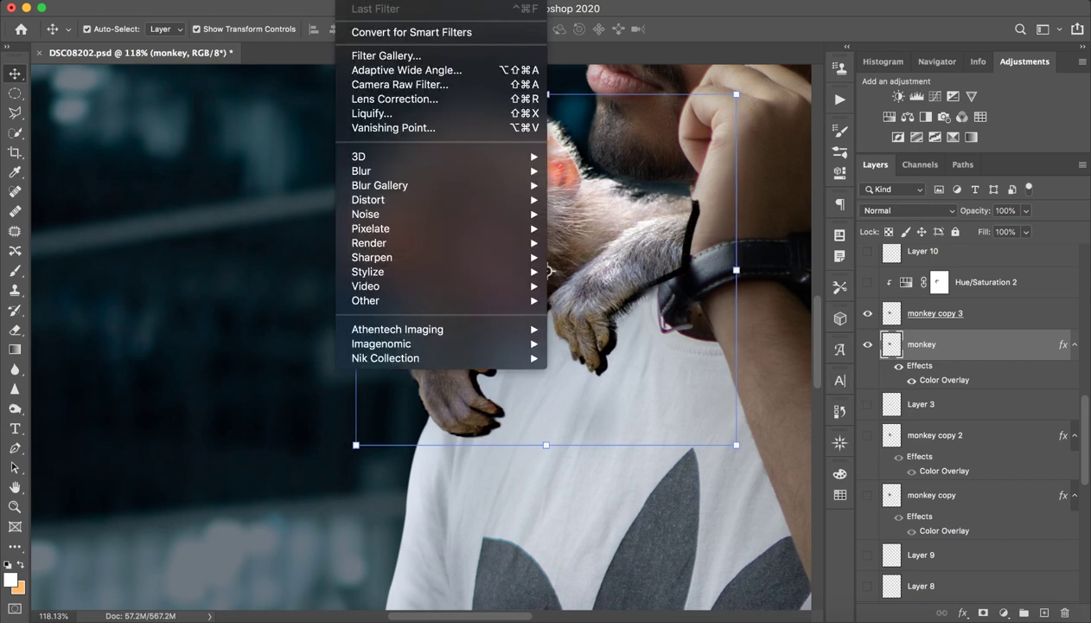
left_click(623, 226)
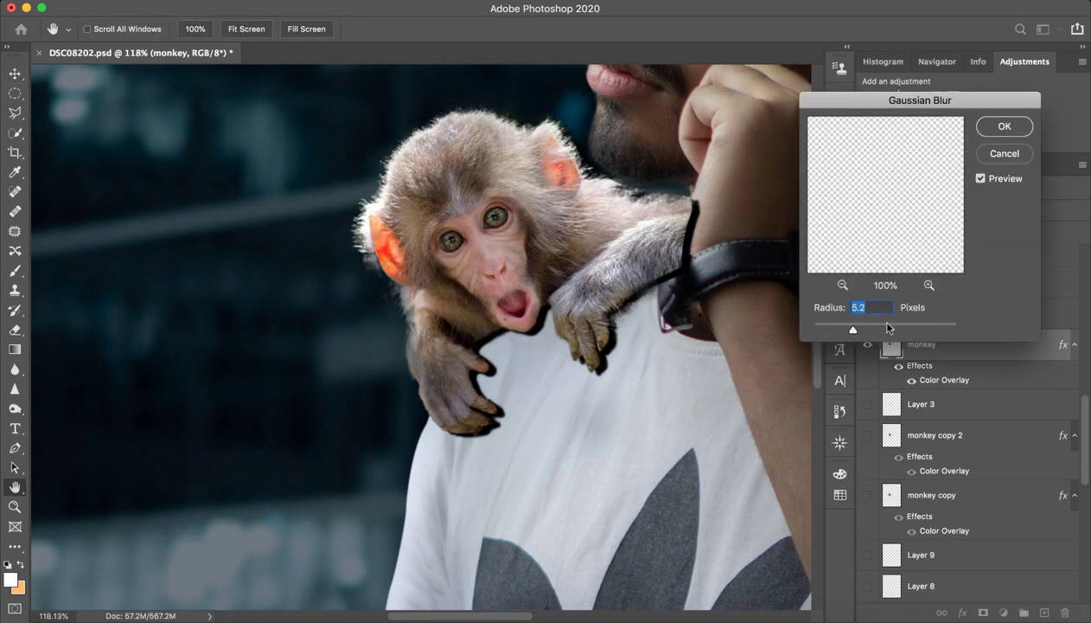
left_click_drag(899, 330, 876, 333)
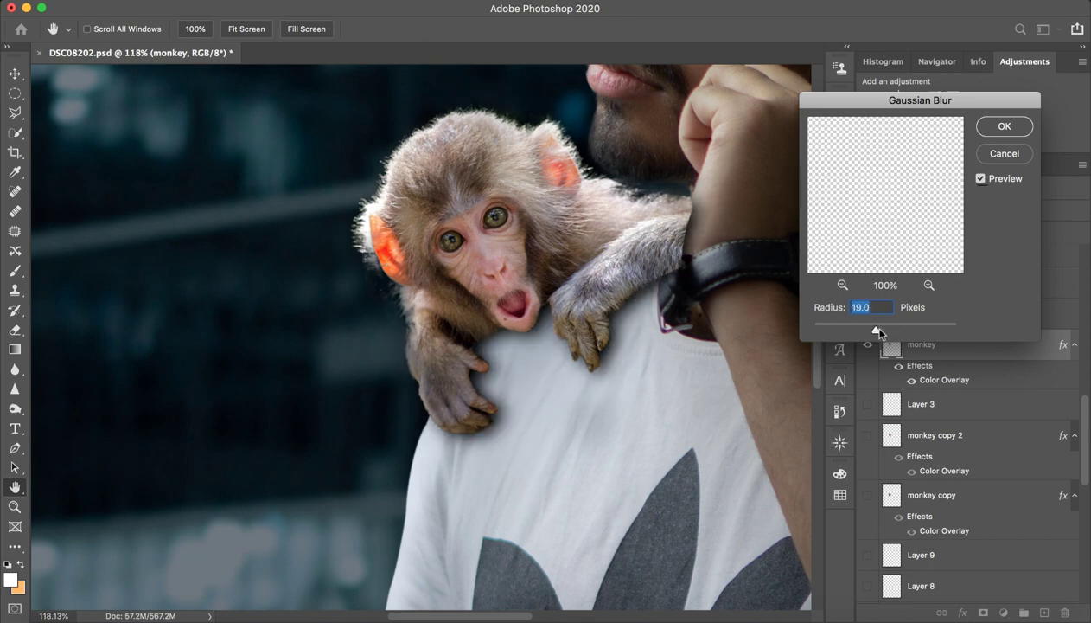
left_click_drag(876, 334, 880, 332)
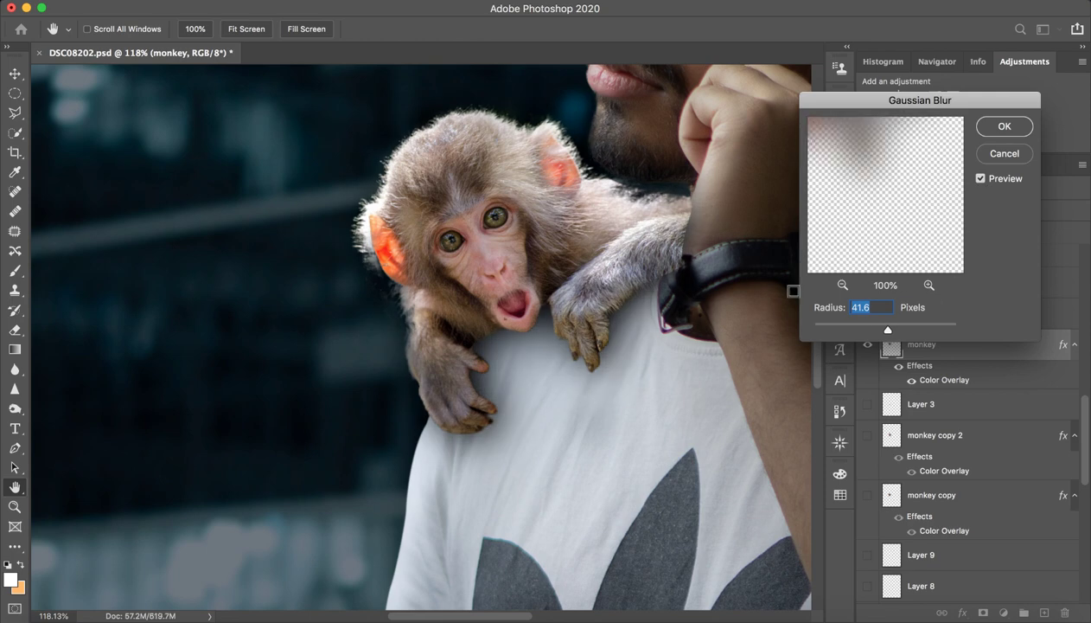
left_click(992, 157)
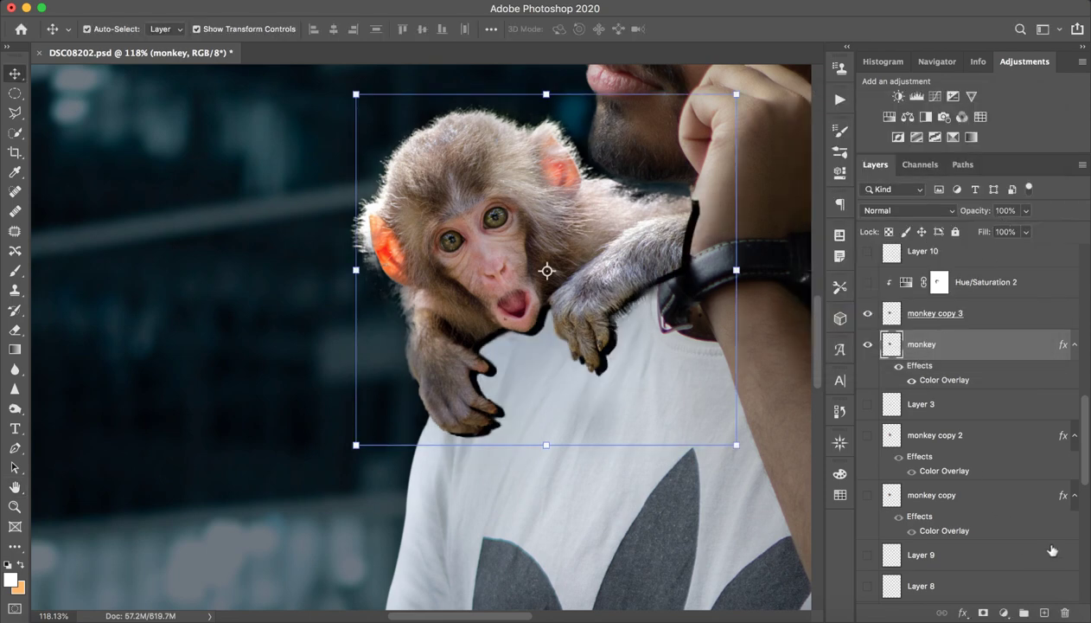
Step: Delete the sharp monkey layer and show Layer 3, monkey copy 2 and monkey copy
left_click(1063, 612)
left_click(866, 354)
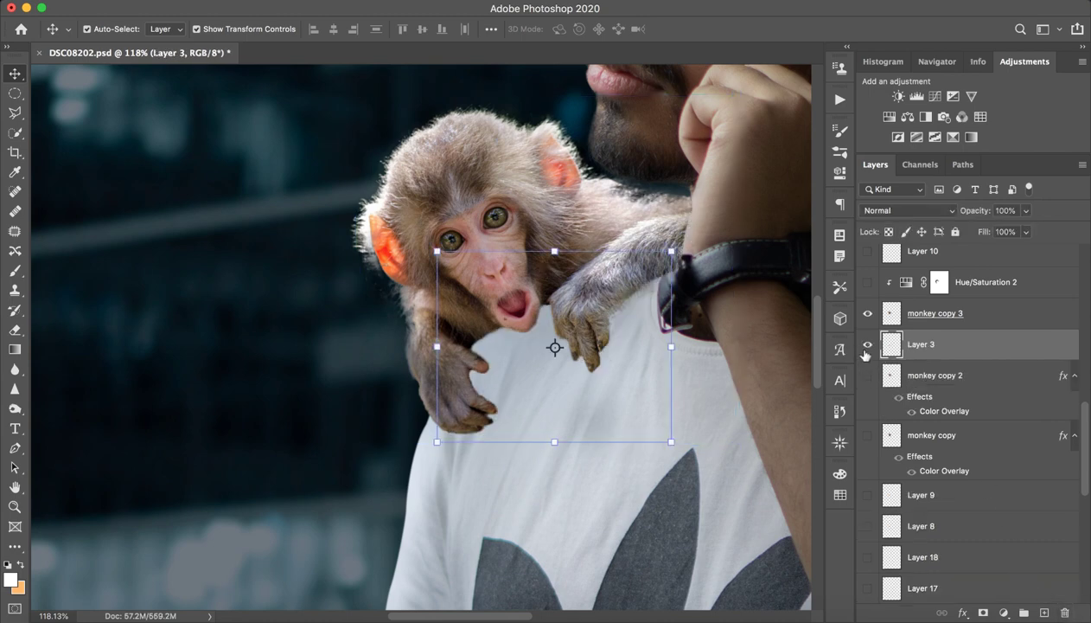
left_click(865, 356)
left_click(867, 355)
left_click(868, 375)
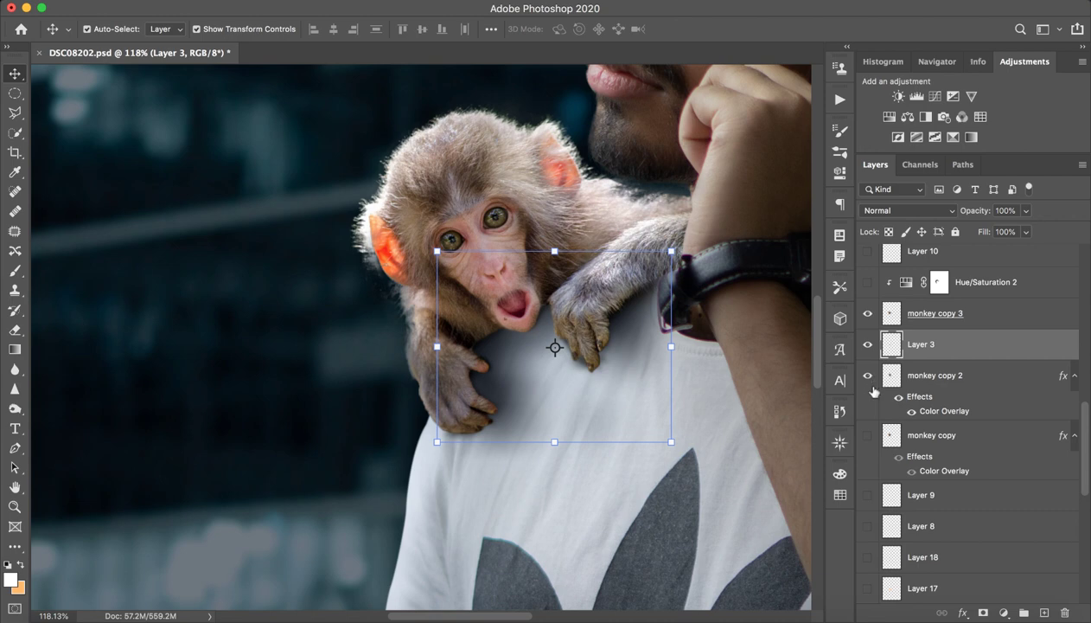
left_click(868, 435)
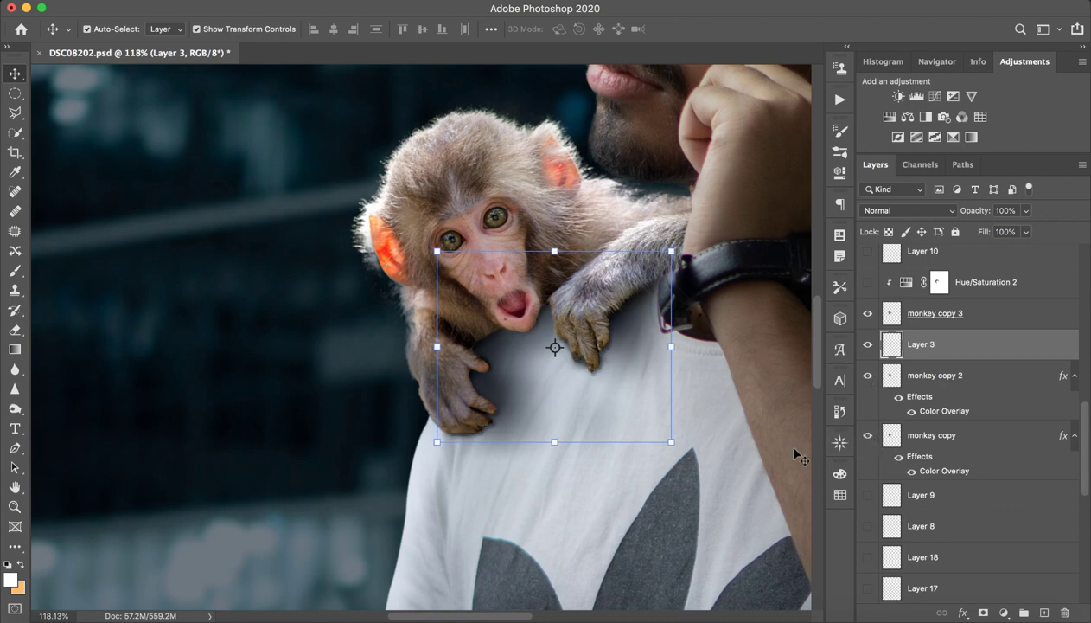
Step: Switch to a resized brush and preview the contents of Layers 9 and 8
key("b")
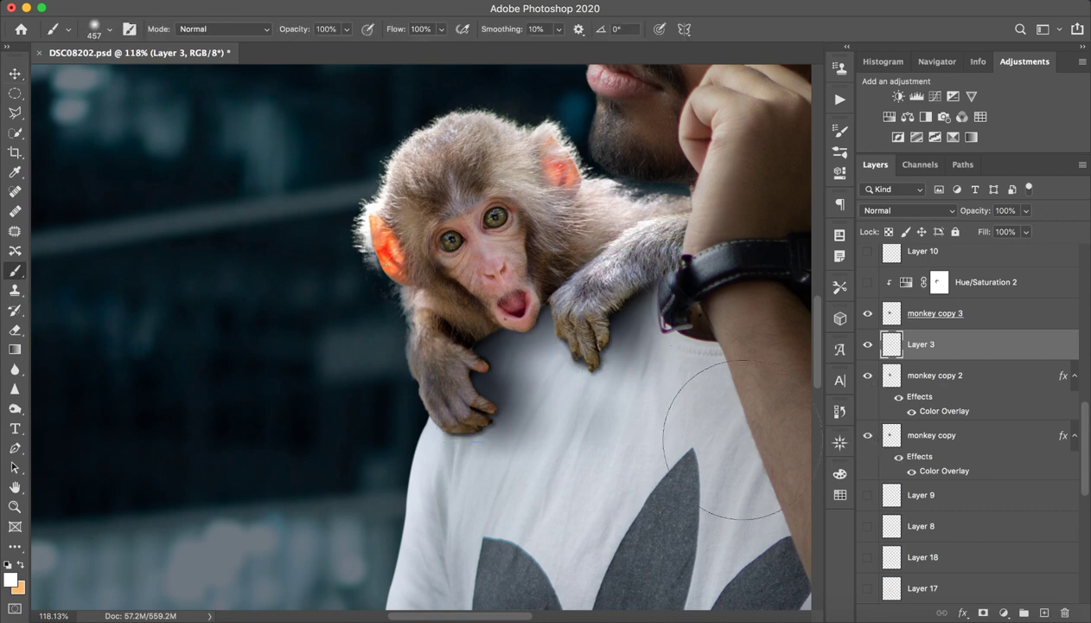
left_click_drag(604, 389, 493, 421)
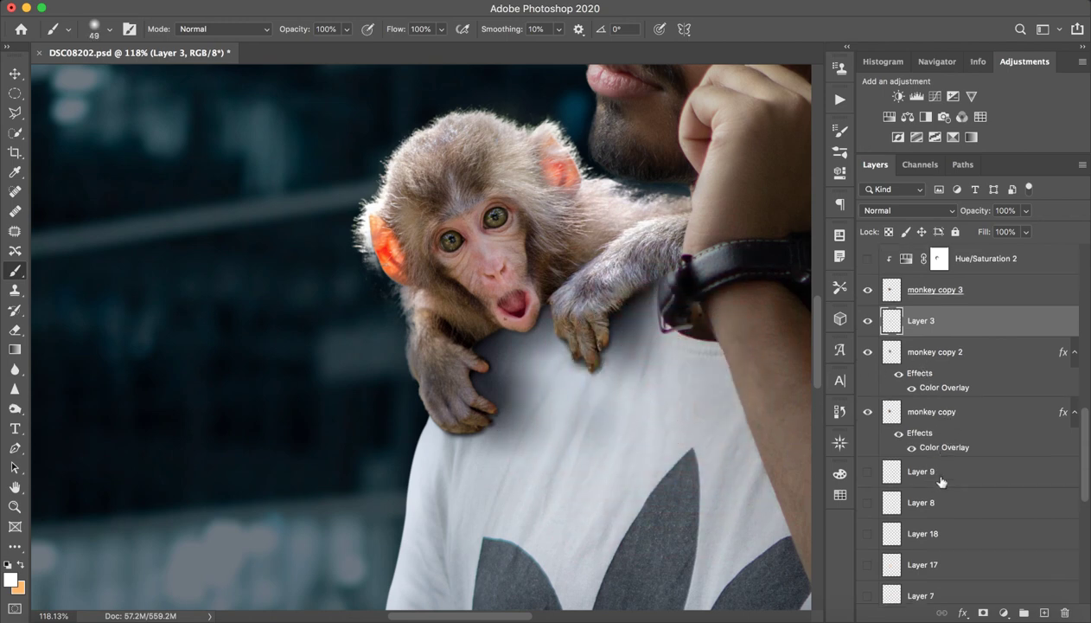
scroll(939, 484, "down", 5)
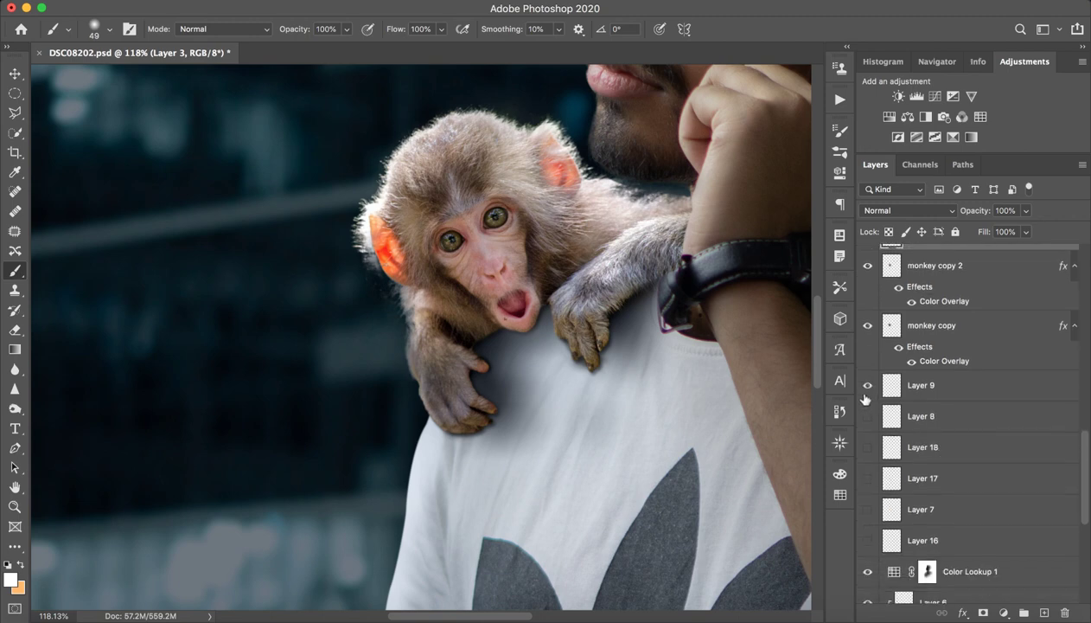
left_click(867, 385)
left_click(867, 416)
left_click(868, 416)
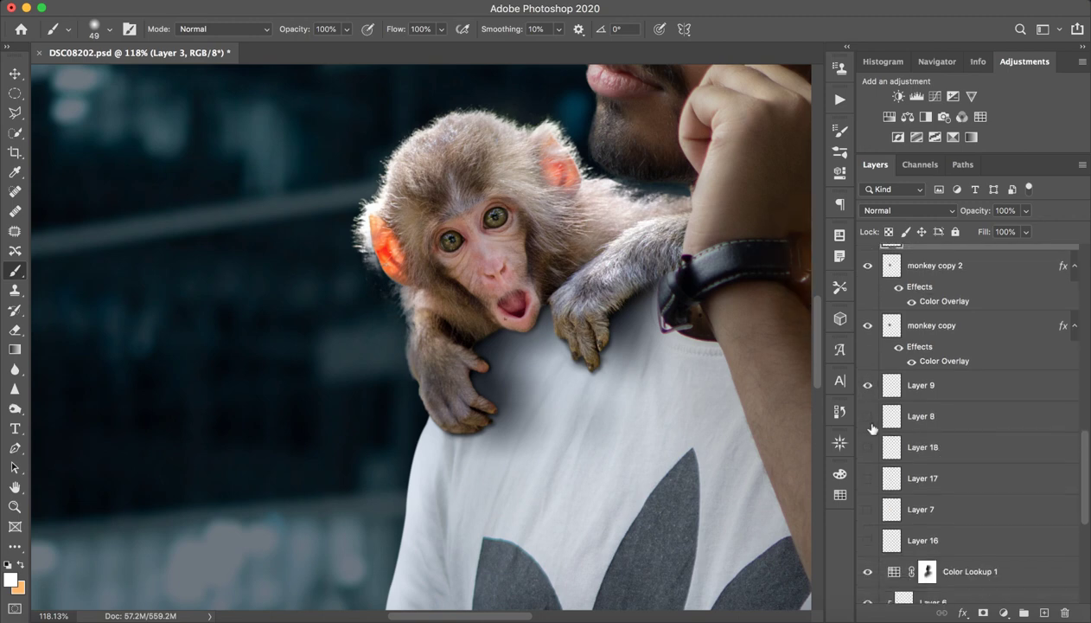
Step: Hide Layer 9 again and zoom in on the neck and watch with the brush ready
scroll(532, 313, "right", 5)
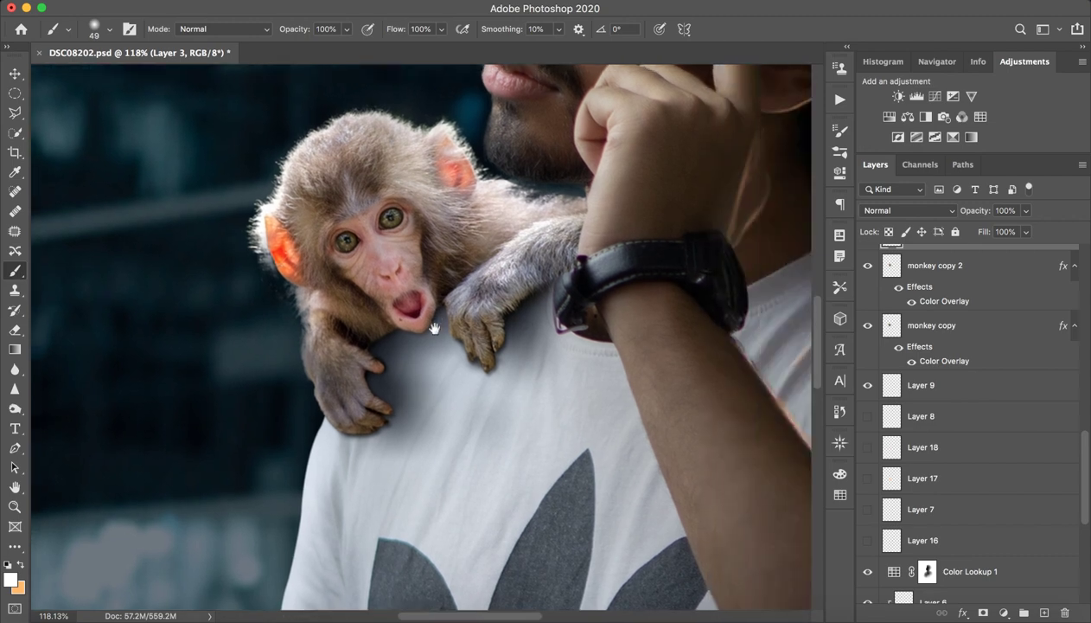
scroll(434, 329, "right", 6)
scroll(397, 323, "right", 3)
scroll(331, 335, "right", 1)
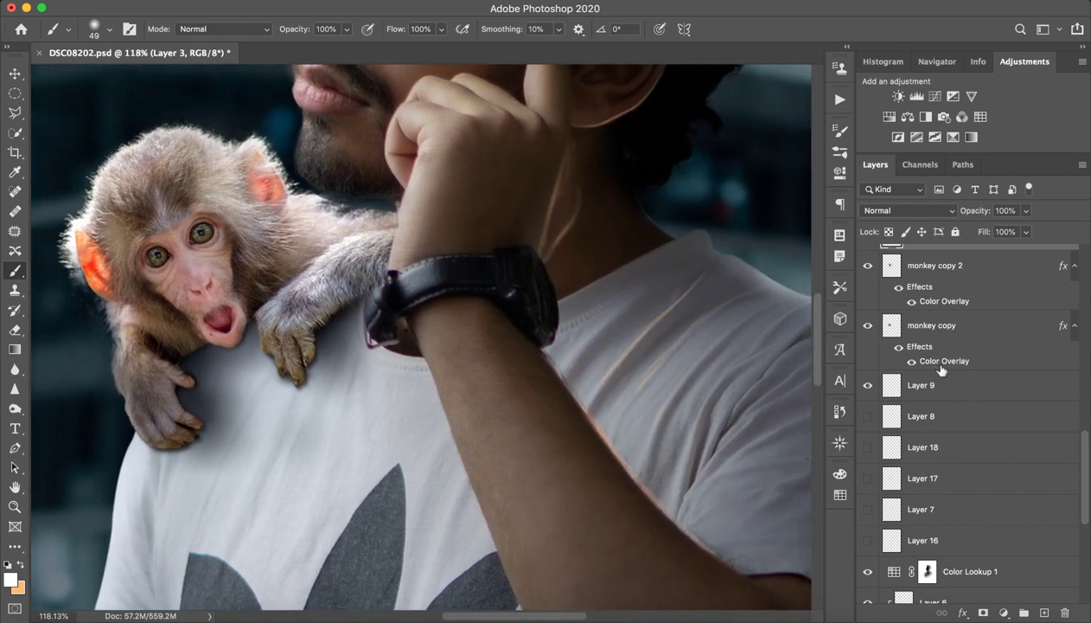
left_click(867, 385)
scroll(536, 280, "right", 4)
key("z")
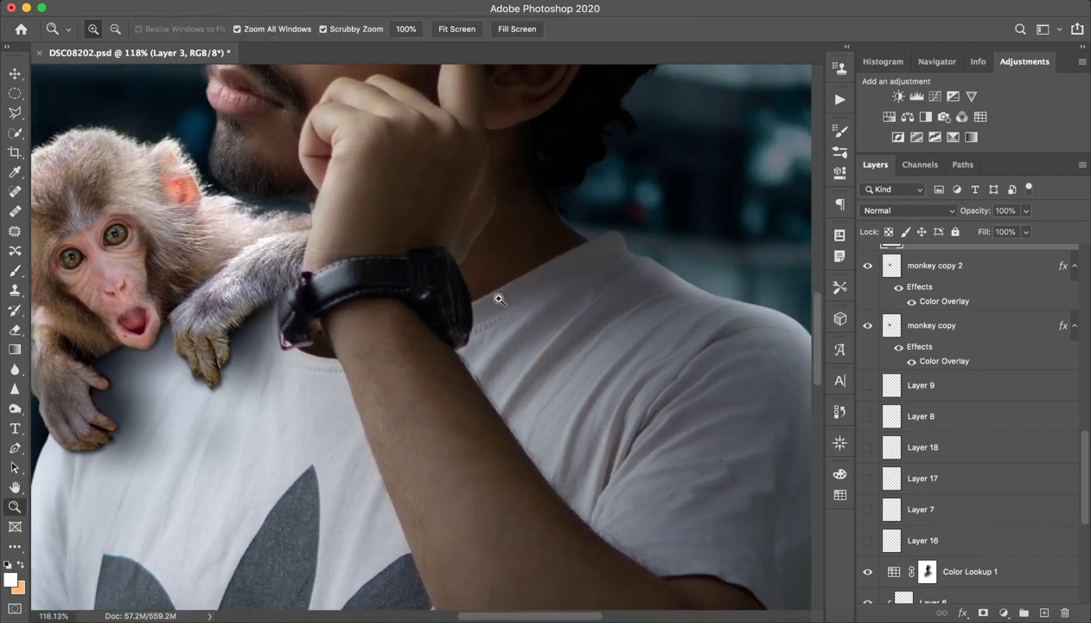
left_click_drag(497, 296, 491, 305)
key("b")
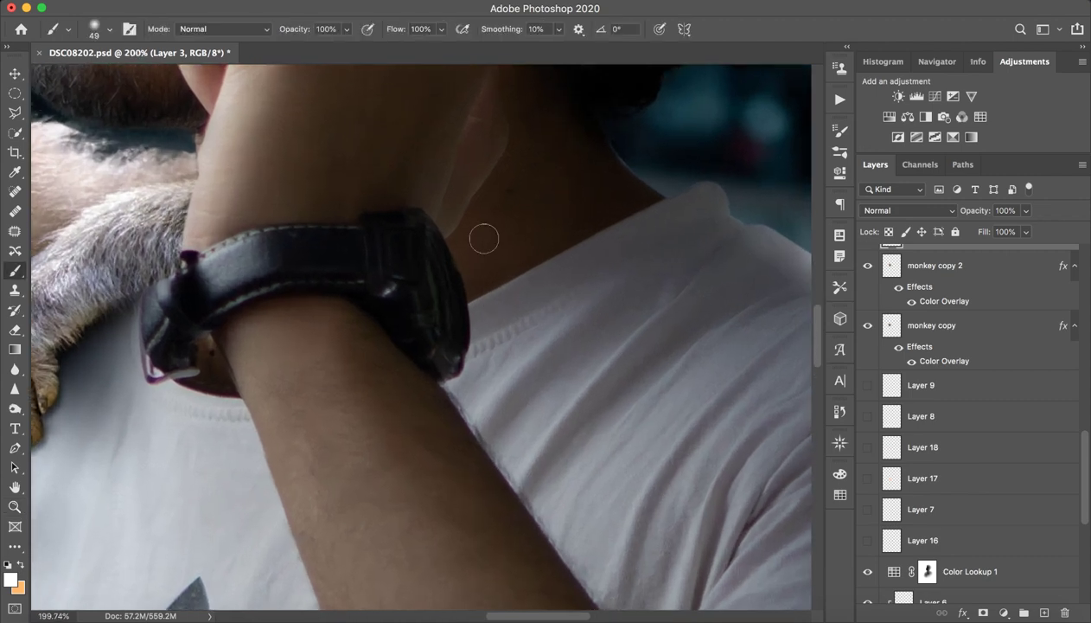
scroll(483, 312, "right", 3)
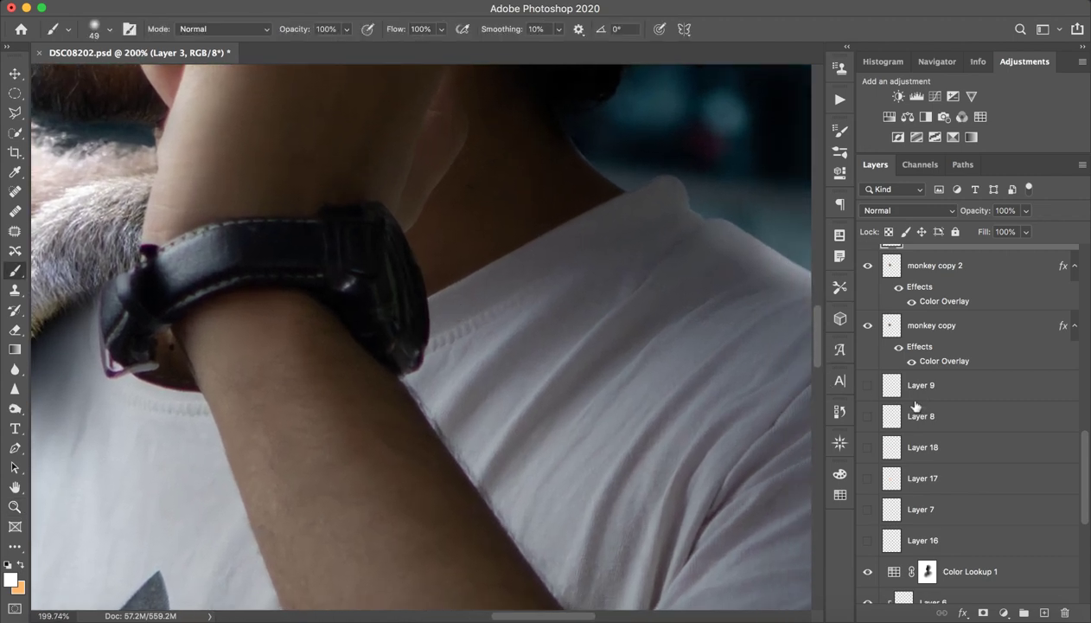
scroll(968, 473, "down", 1)
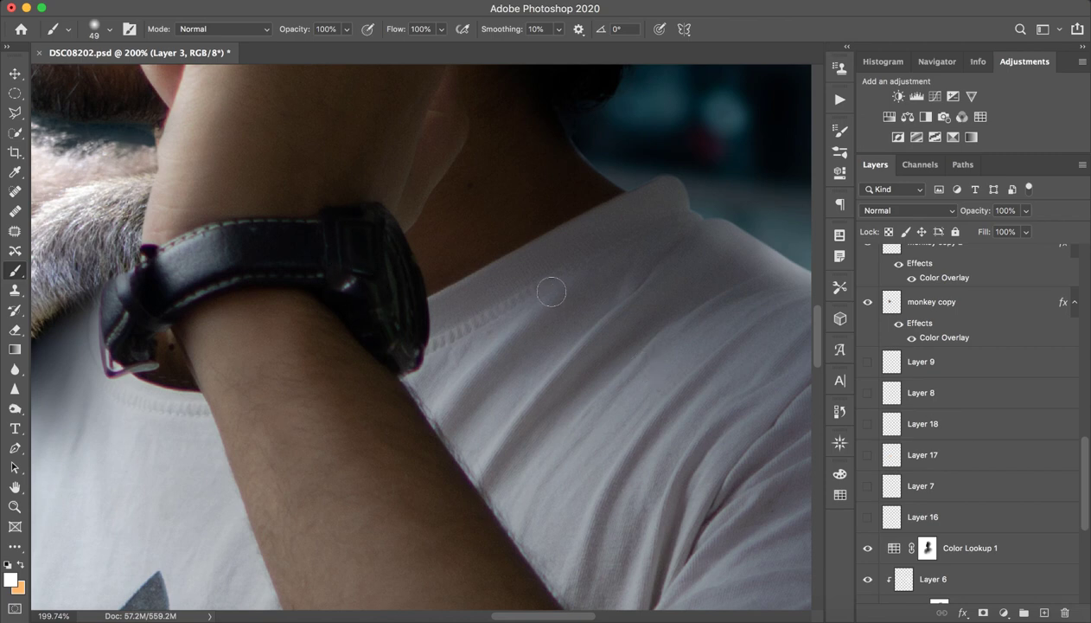
Step: Shrink the brush to 19 px and preview Layer 16's orange arm glow
right_click(582, 284)
key("Escape")
left_click_drag(564, 287, 538, 289)
left_click(867, 519)
left_click(868, 517)
Step: Select Layer 7, set orange as foreground, hide Layer 7 and add Layer 23 above it
left_click(867, 486)
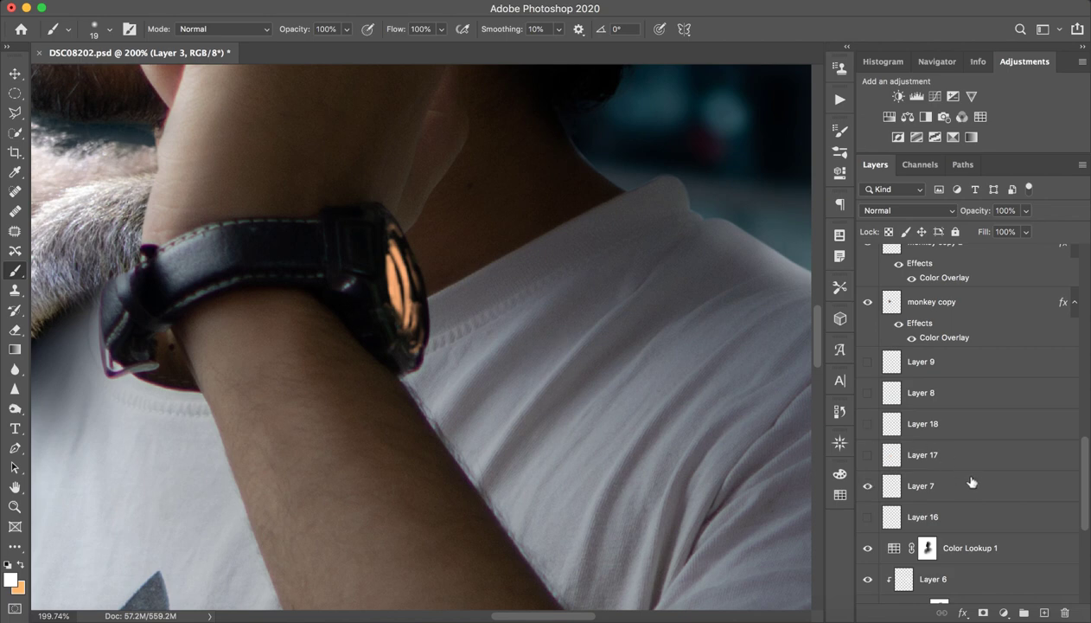
left_click(925, 491)
left_click(867, 486)
left_click(868, 486)
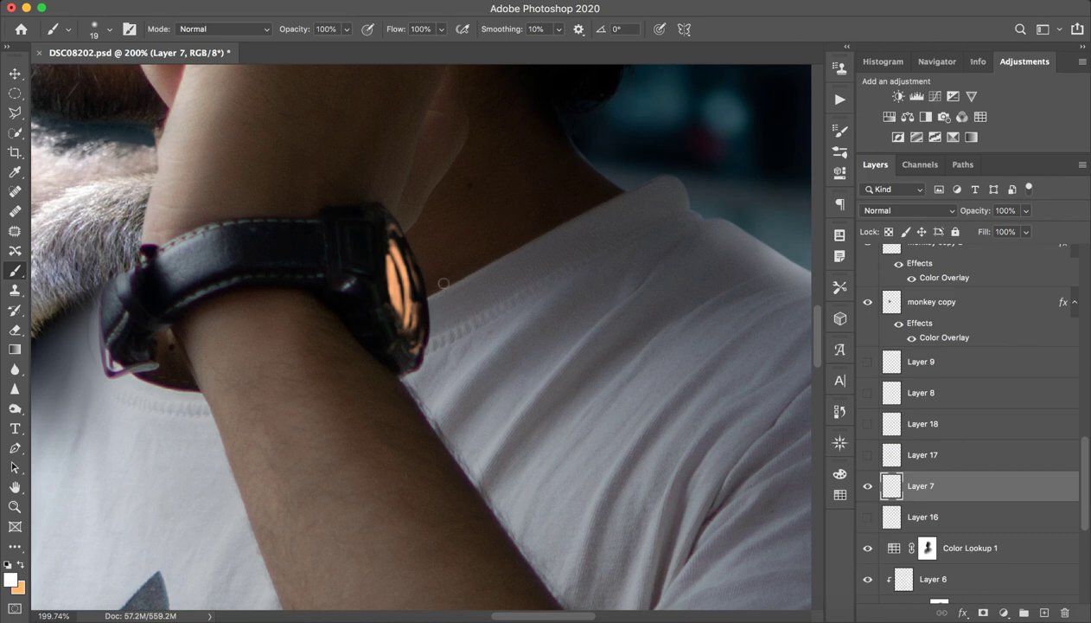
key("x")
left_click(867, 486)
left_click(1043, 612)
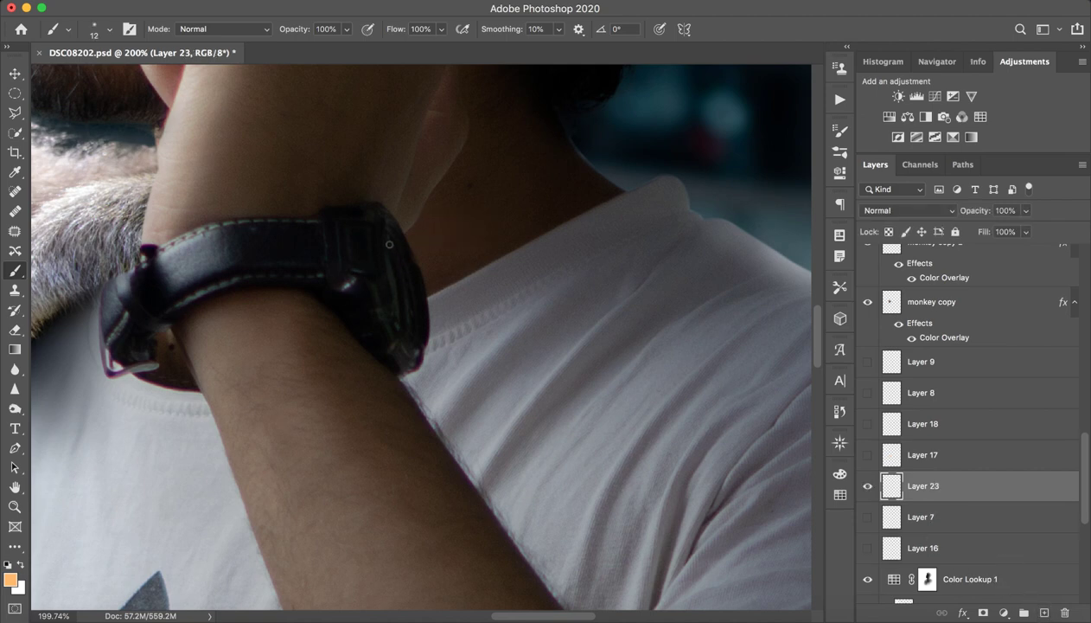
Step: Undo a test stroke and choose the Soft Round pressure brush preset
left_click_drag(400, 278, 388, 244)
key("ctrl+z")
left_click(109, 29)
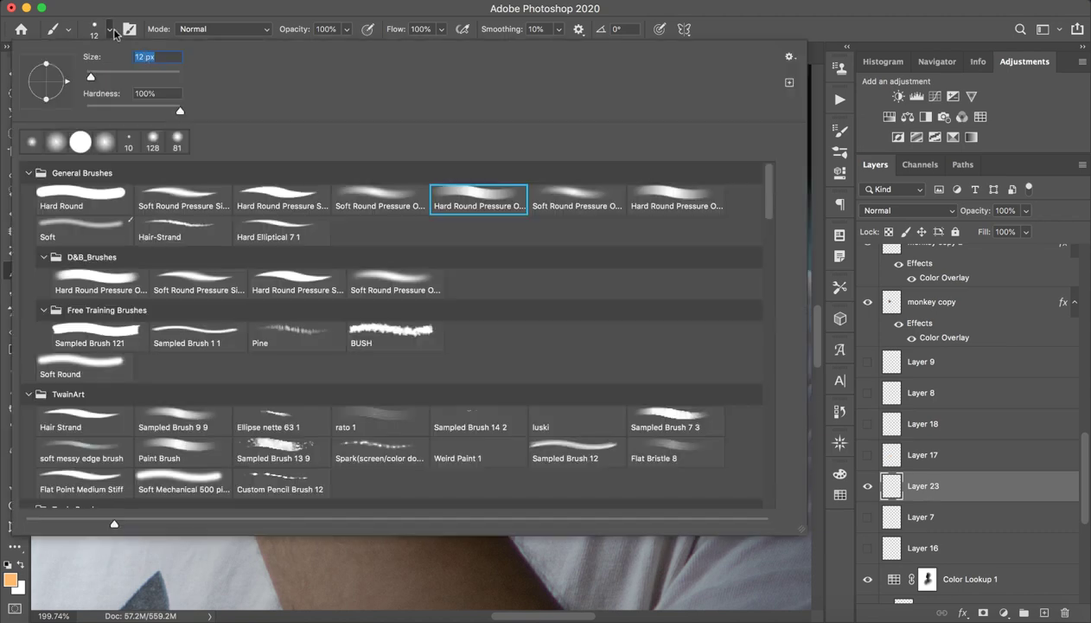
left_click(564, 201)
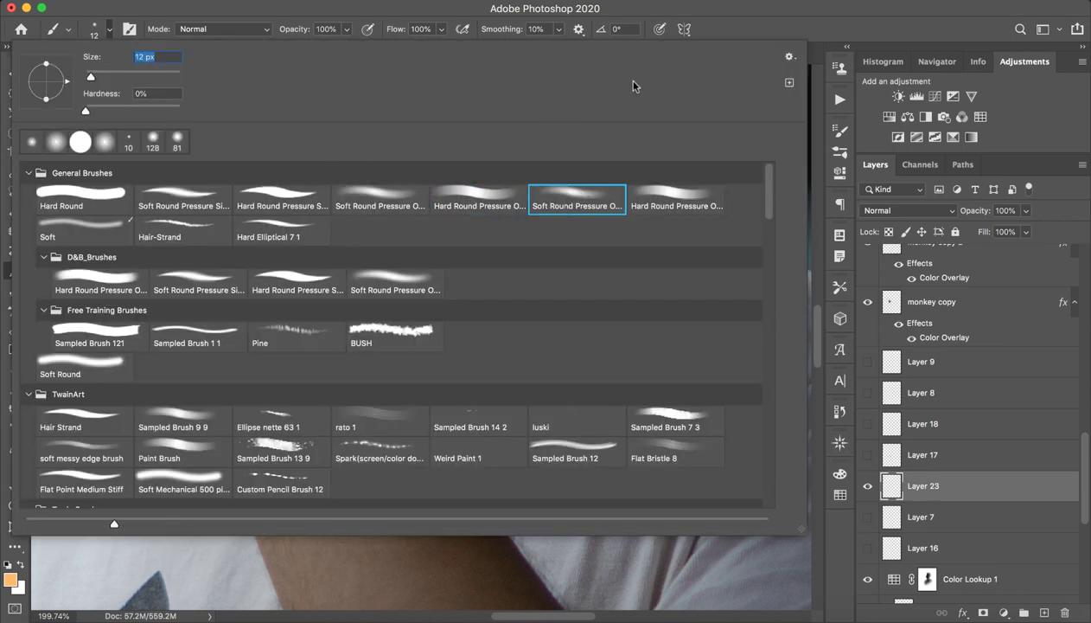
left_click(789, 58)
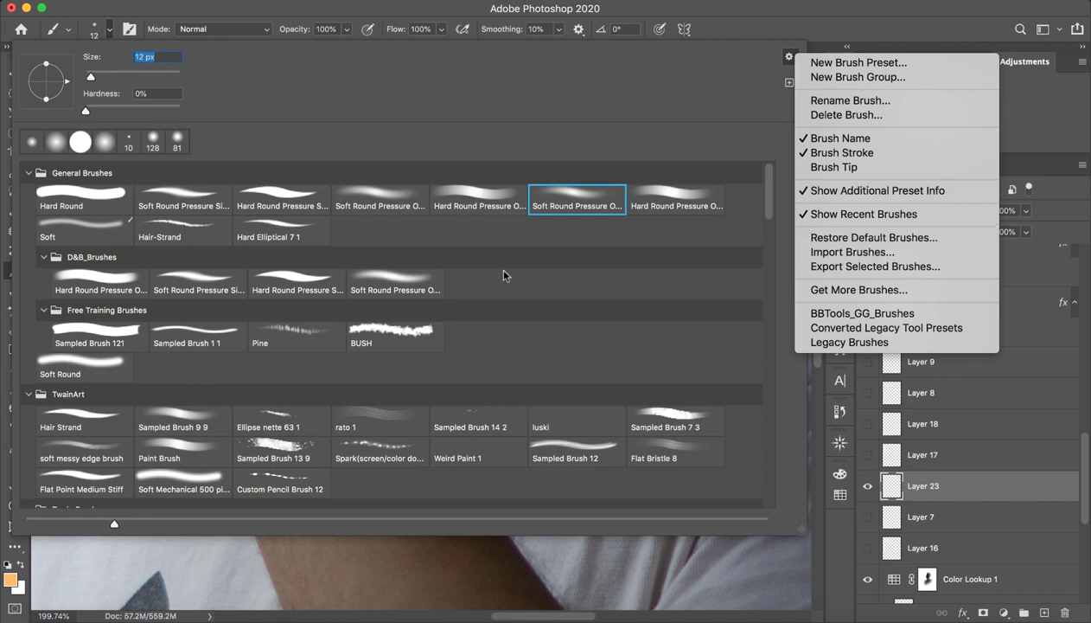
left_click(729, 32)
left_click(718, 20)
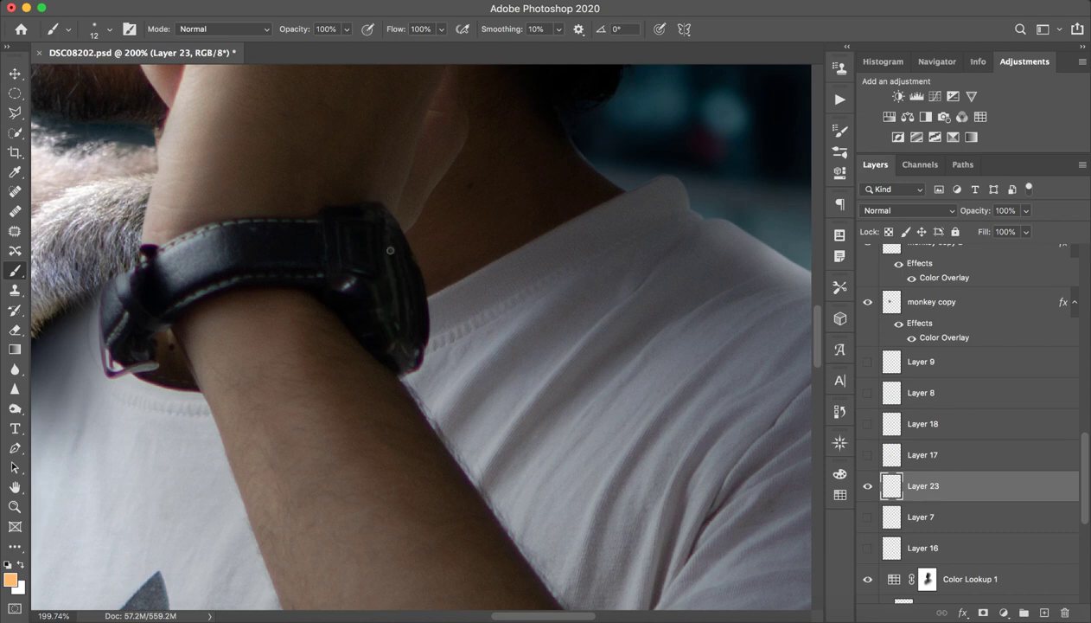
Step: Paint orange glow strokes down the watch case's right edge on Layer 23
left_click_drag(391, 253, 397, 328)
left_click_drag(392, 235, 412, 303)
mouse_move(406, 264)
left_mouse_down()
mouse_move(398, 331)
mouse_move(383, 233)
left_mouse_up()
mouse_move(399, 313)
left_mouse_down()
mouse_move(393, 332)
mouse_move(414, 341)
mouse_move(415, 313)
mouse_move(397, 344)
left_mouse_up()
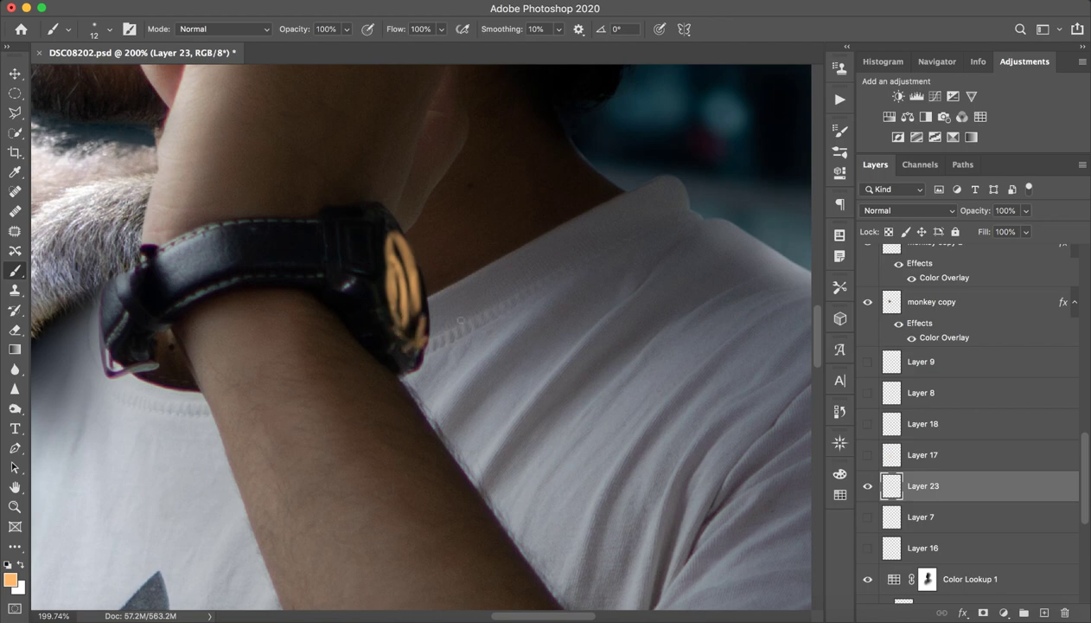
key("z")
left_click_drag(461, 320, 509, 329)
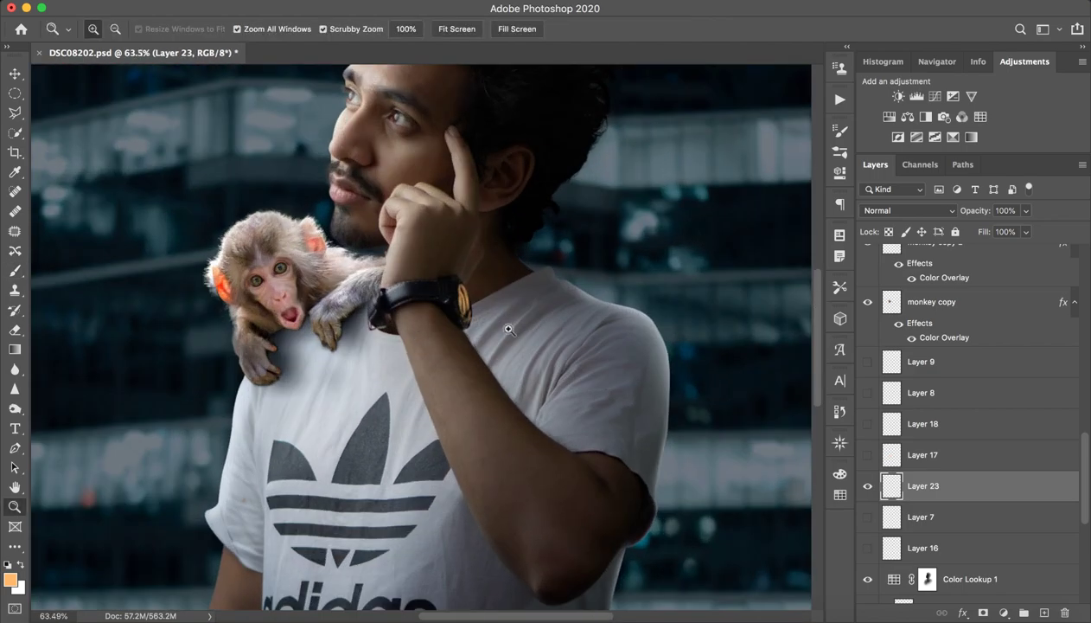
Step: Add another glow stroke on the watch edge, then hide Layer 23 and show Layer 7
mouse_move(438, 313)
left_mouse_down()
mouse_move(531, 297)
mouse_move(504, 235)
mouse_move(512, 323)
left_mouse_up()
key("b")
left_click_drag(519, 285, 517, 313)
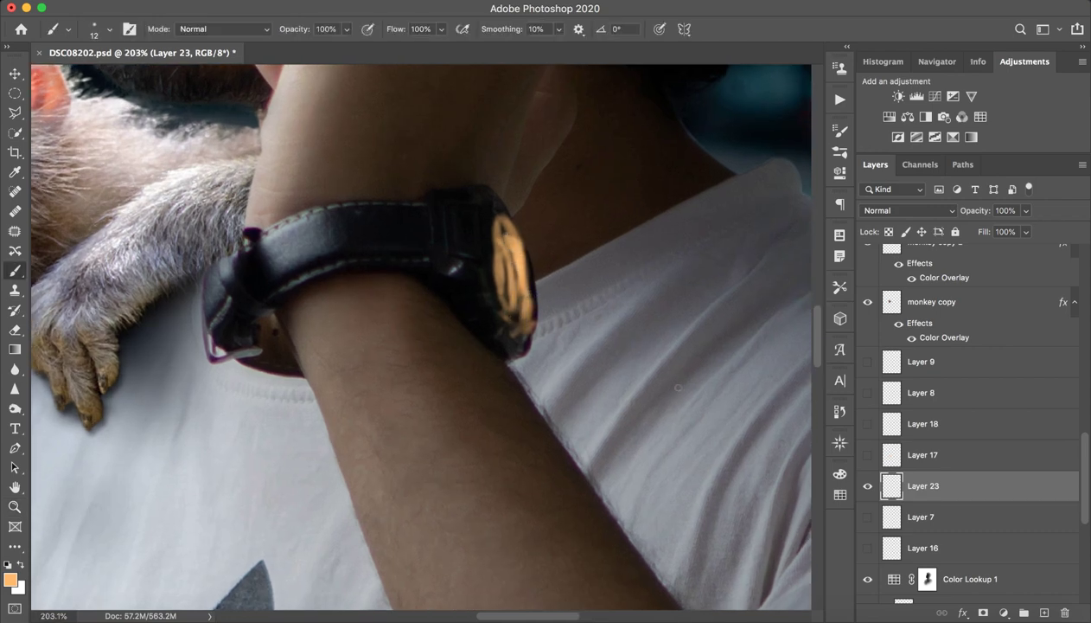
left_click(867, 486)
left_click(867, 516)
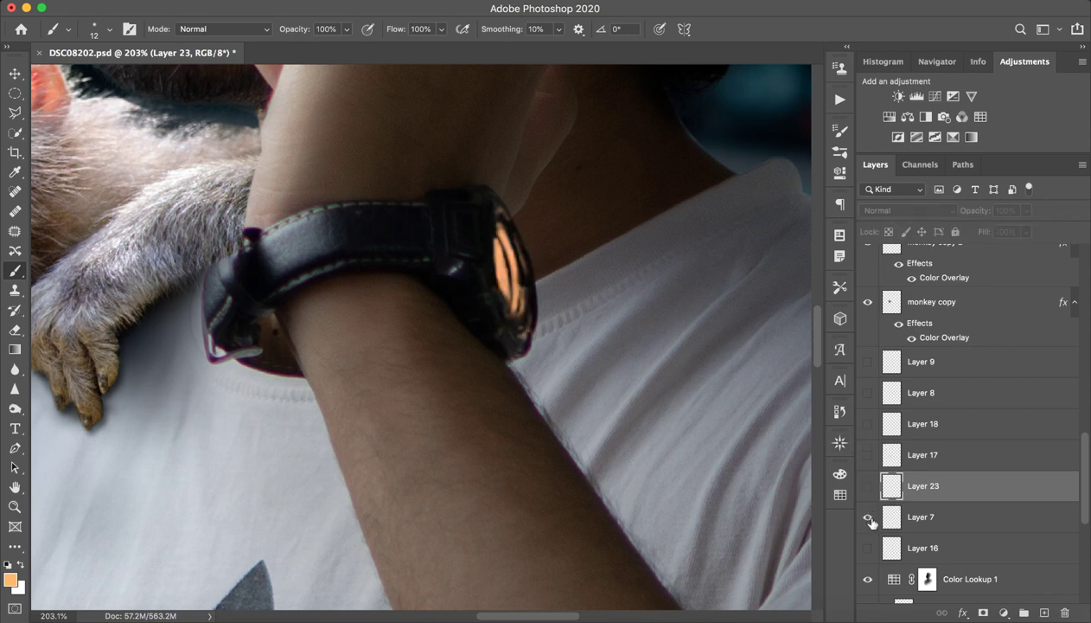
left_click(867, 516)
Step: Compare the watch with Layer 23 on and off, delete Layer 23, and preview Layer 16
left_click(867, 486)
left_click(867, 486)
left_click(867, 488)
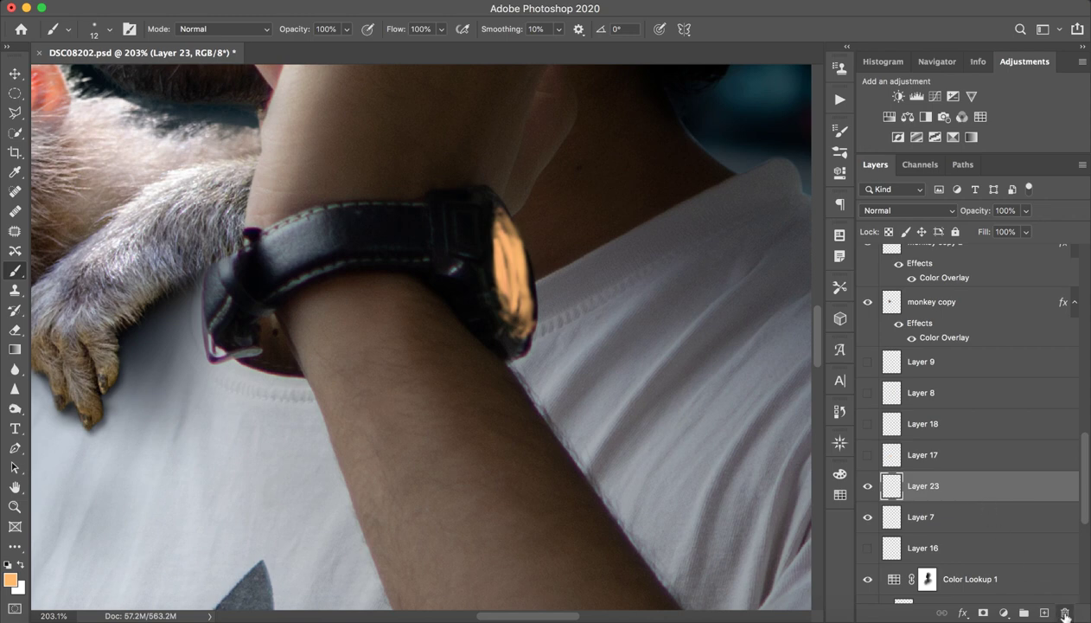
key("Delete")
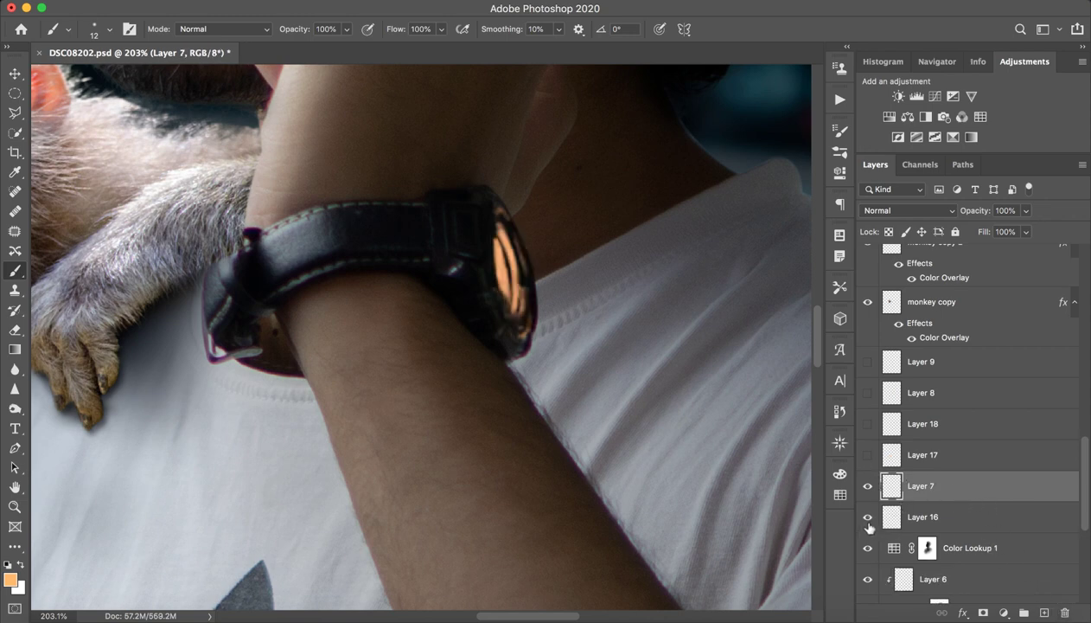
left_click(867, 516)
left_click(867, 516)
Step: Preview Layer 17's peach tint on the shirt and select Layer 17
left_click(866, 456)
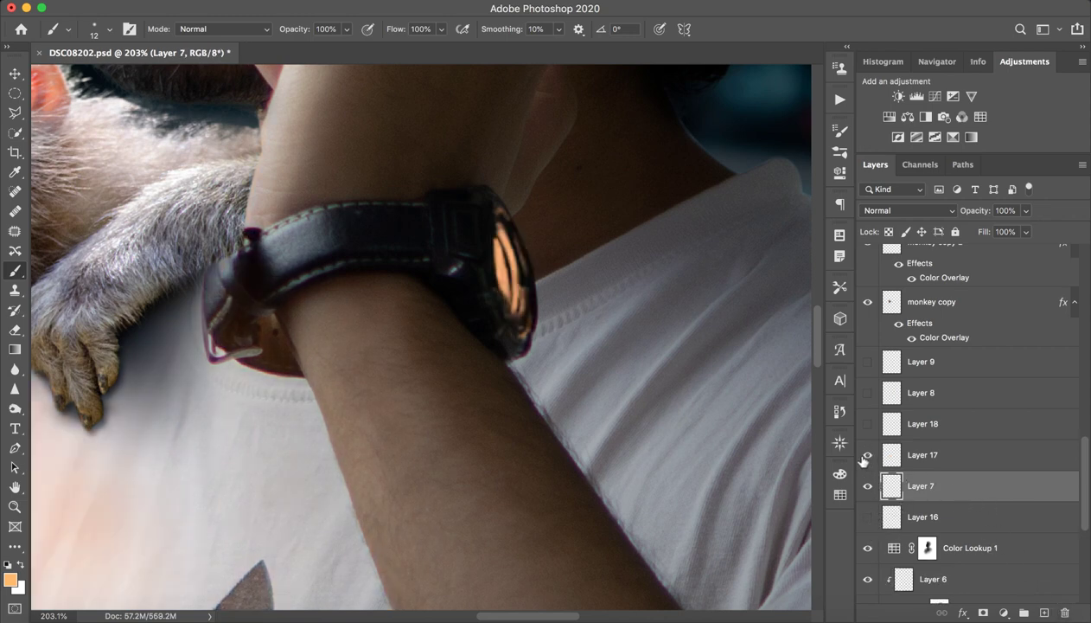
left_click(866, 455)
left_click(868, 455)
left_click(866, 456)
left_click(866, 456)
left_click(930, 454)
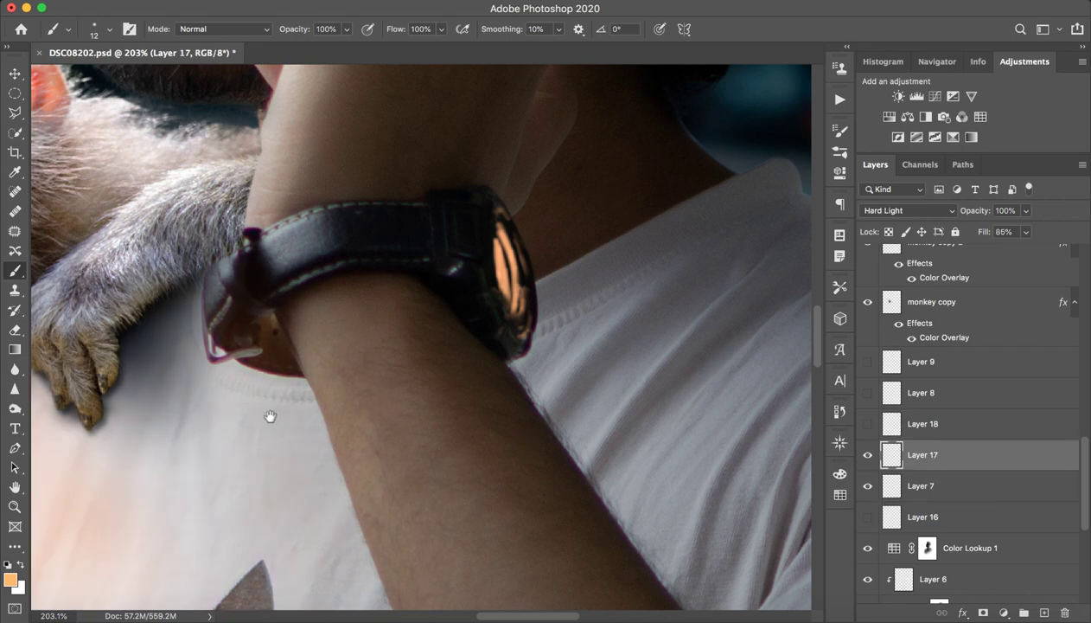
mouse_move(270, 416)
left_mouse_down()
mouse_move(584, 389)
mouse_move(618, 433)
left_mouse_up()
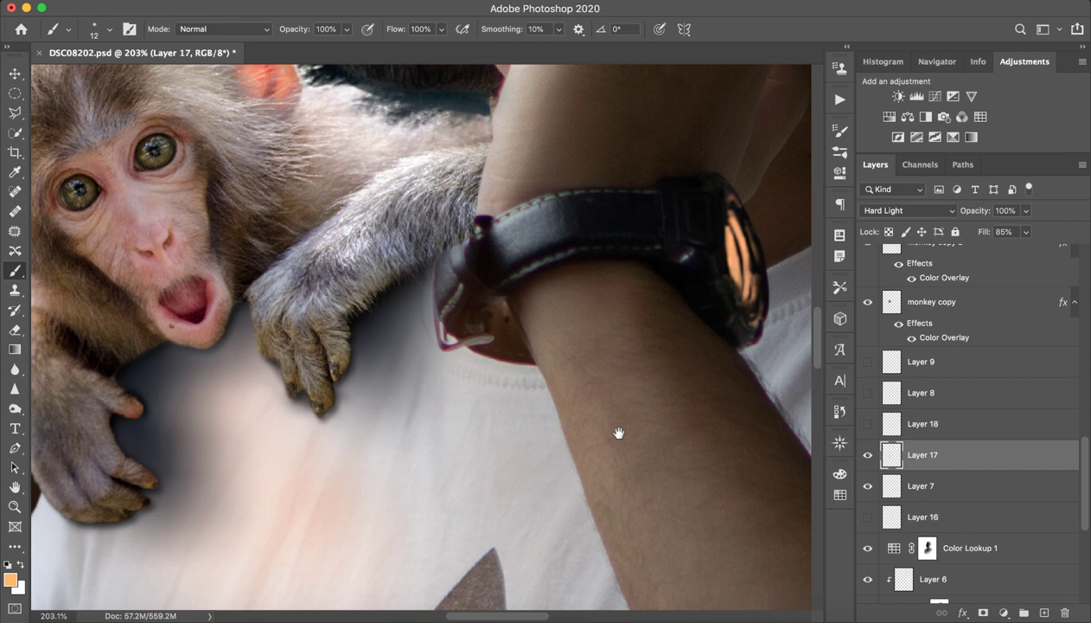
Step: Hide Layer 17, preview Layer 18, then select Layer 8 and make it visible
left_click(867, 456)
left_click(868, 425)
left_click(867, 425)
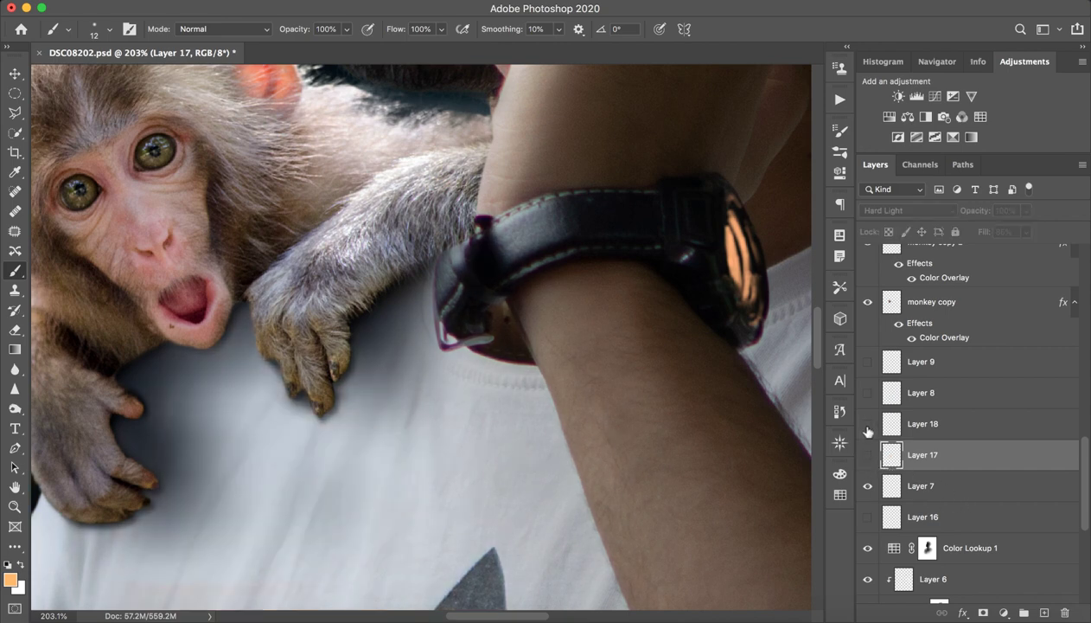
left_click(867, 392)
left_click(868, 393)
left_click_drag(519, 425, 377, 467)
left_click(928, 398)
left_click(867, 393)
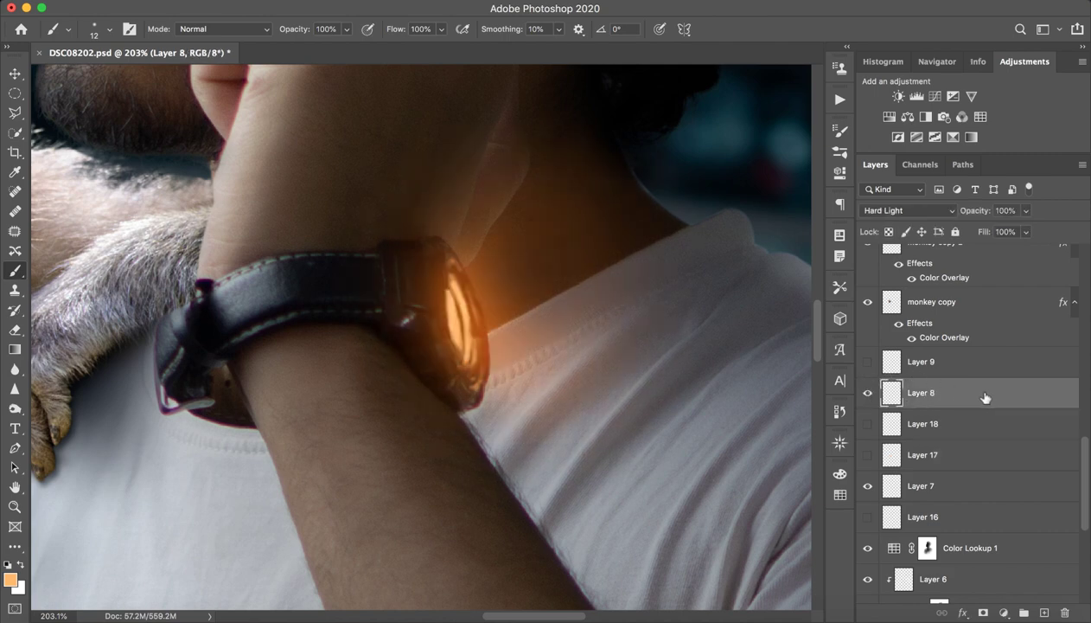
Step: Try Normal blend mode on Layer 8, then set it back to Hard Light
left_click(904, 211)
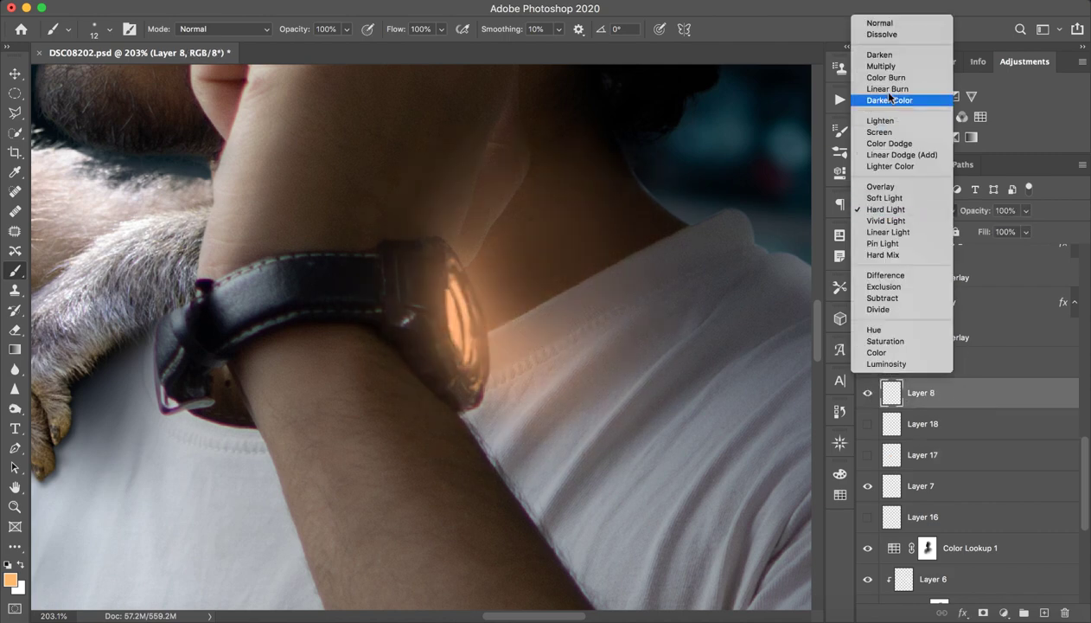
left_click(888, 24)
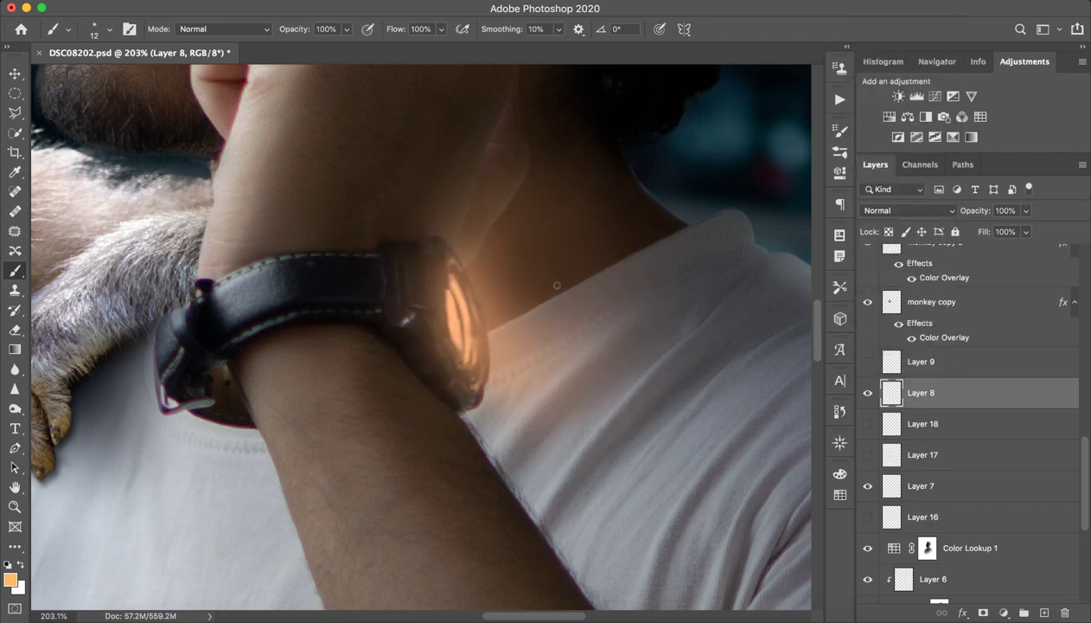
left_click_drag(504, 296, 602, 292)
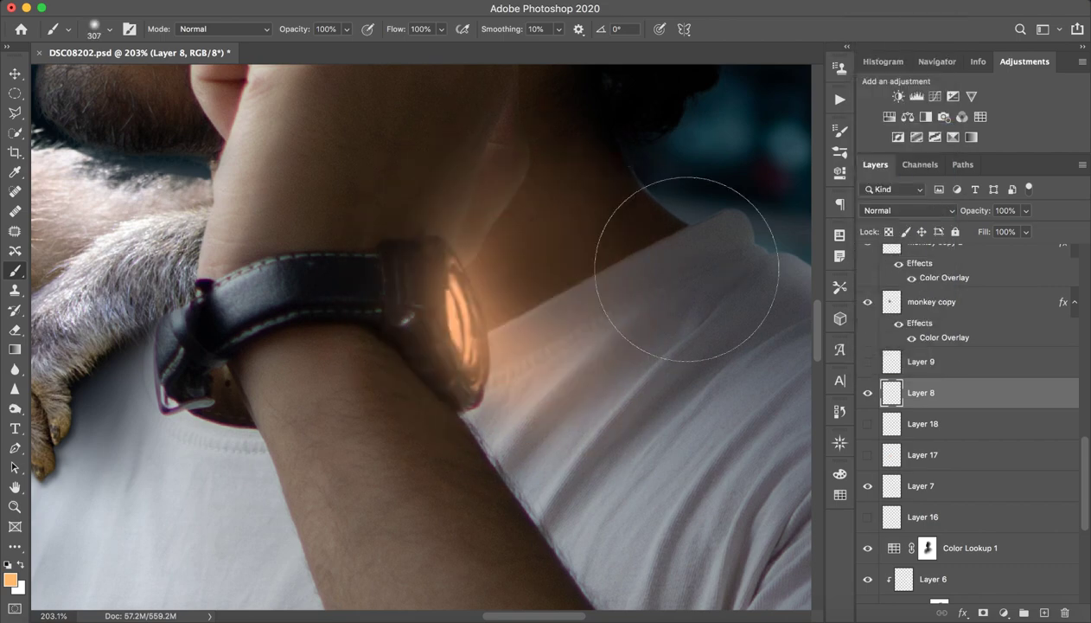
left_click(912, 216)
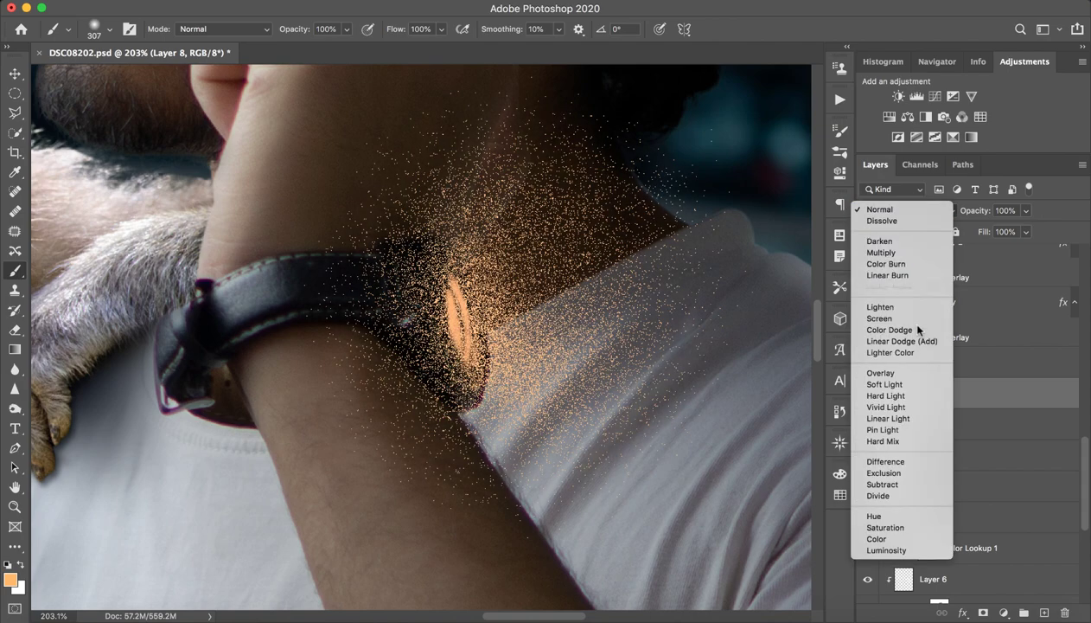
left_click(914, 395)
key("z")
scroll(536, 387, "down", 5)
scroll(527, 389, "up", 5)
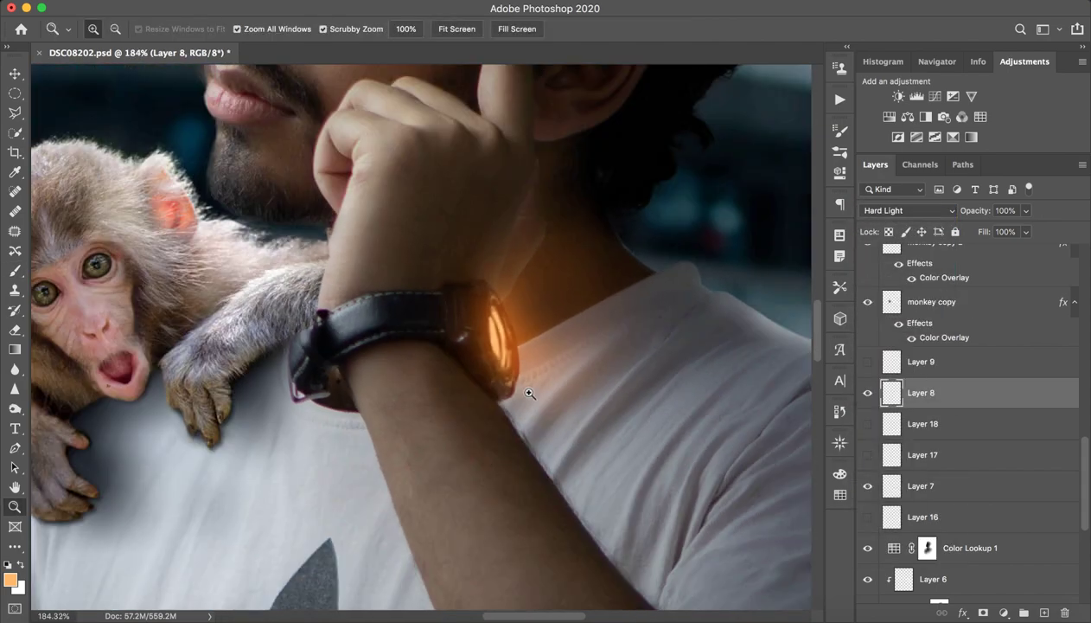
scroll(536, 391, "down", 6)
scroll(554, 396, "up", 6)
Step: Select Layer 9 and make it visible with the brush active
key("b")
left_click(940, 362)
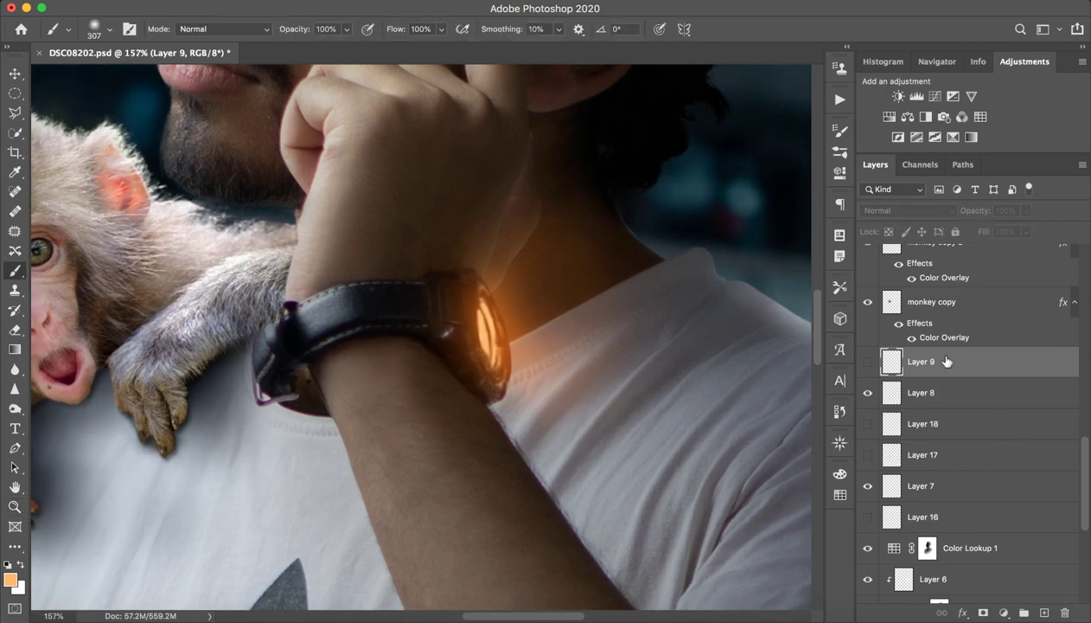
left_click(869, 364)
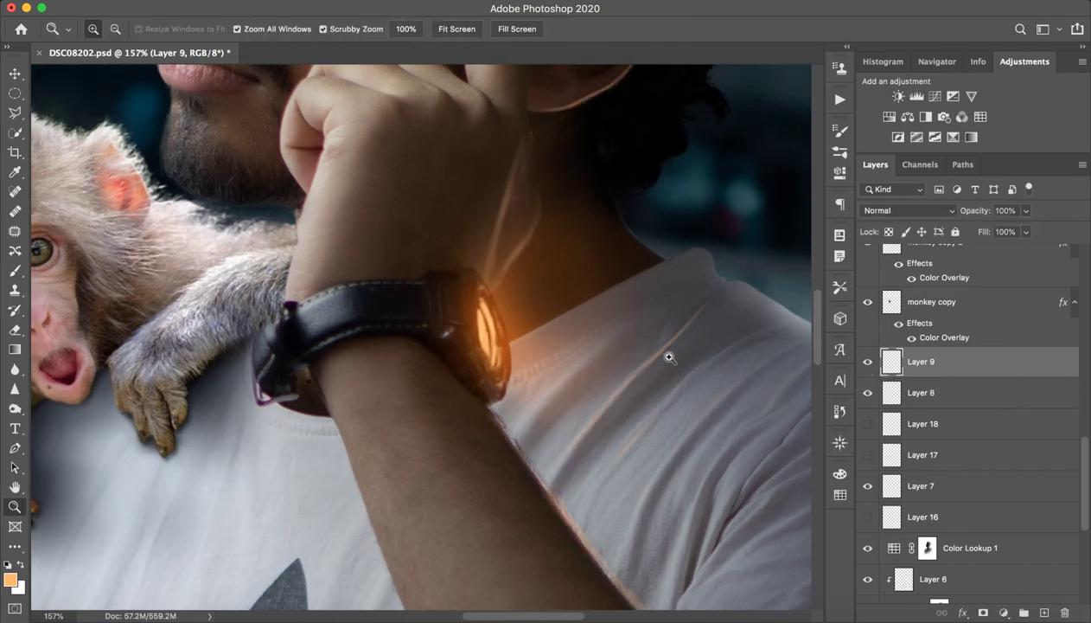
scroll(670, 358, "down", 2)
Step: Paint a test stroke on the ear with a 5 px soft brush, then undo it
left_click_drag(603, 270, 474, 297)
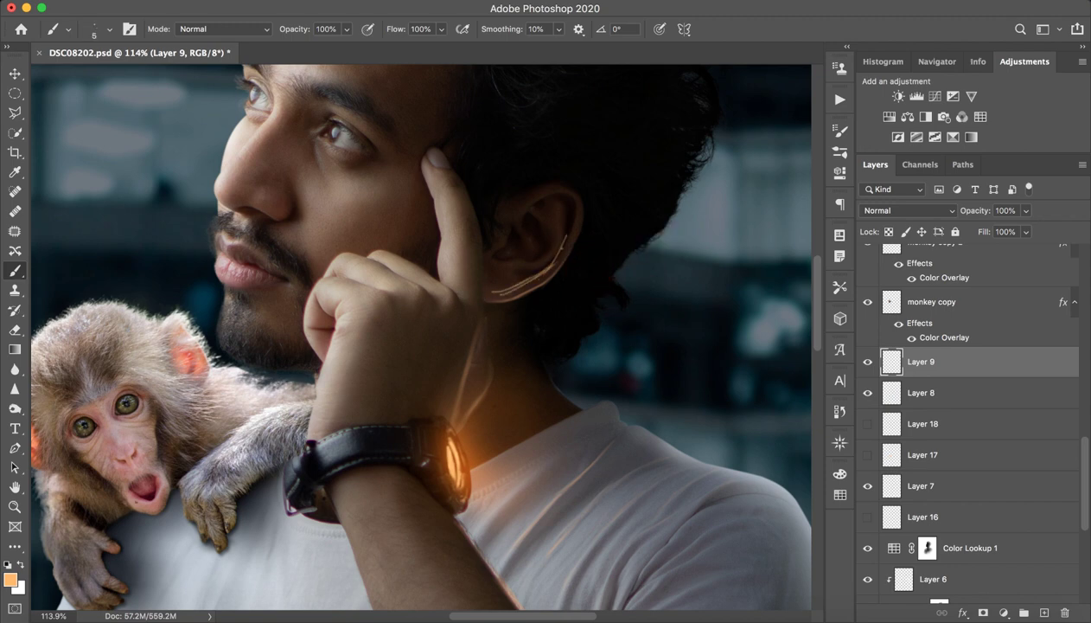
left_click_drag(548, 249, 556, 231)
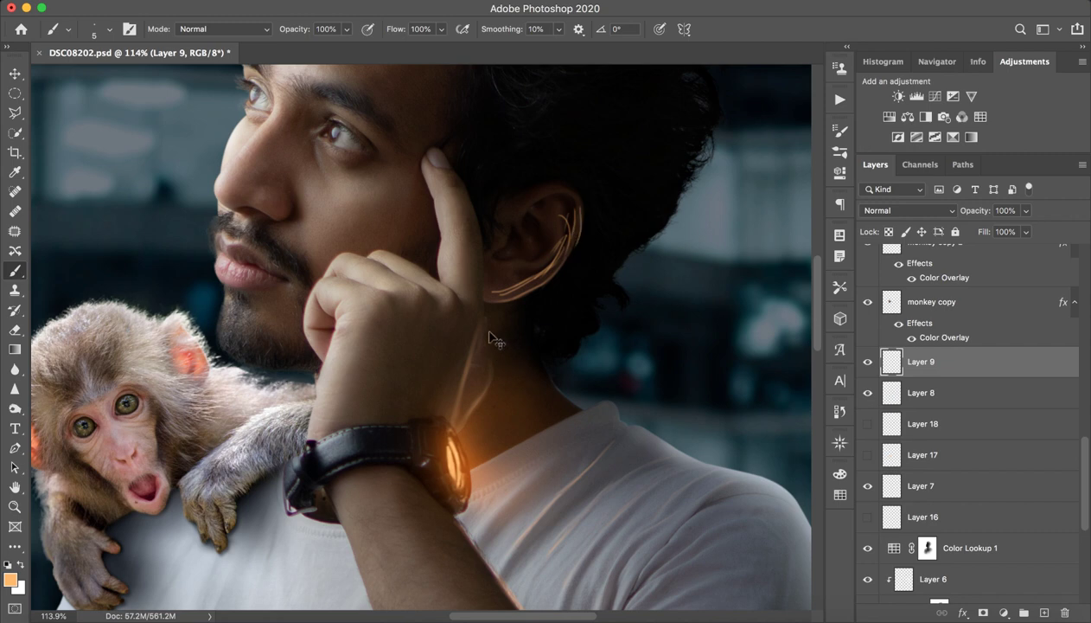
key("ctrl+z")
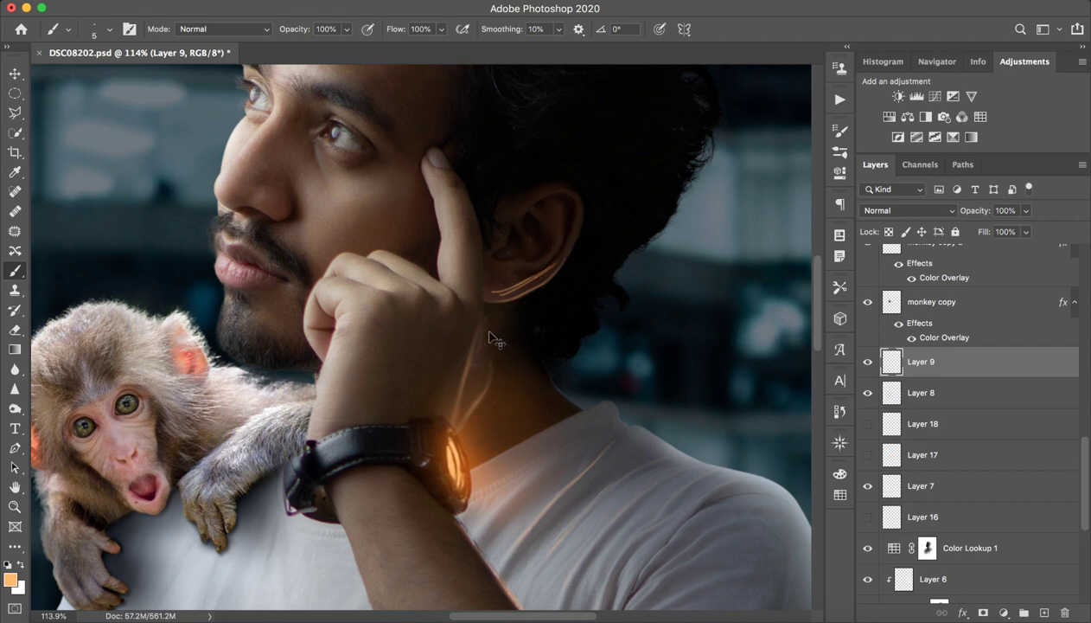
key("ctrl+z")
Step: Reframe the view on the man and monkey and preview Layers 17 and 18, then hide them
key("z")
left_click_drag(548, 418, 507, 429)
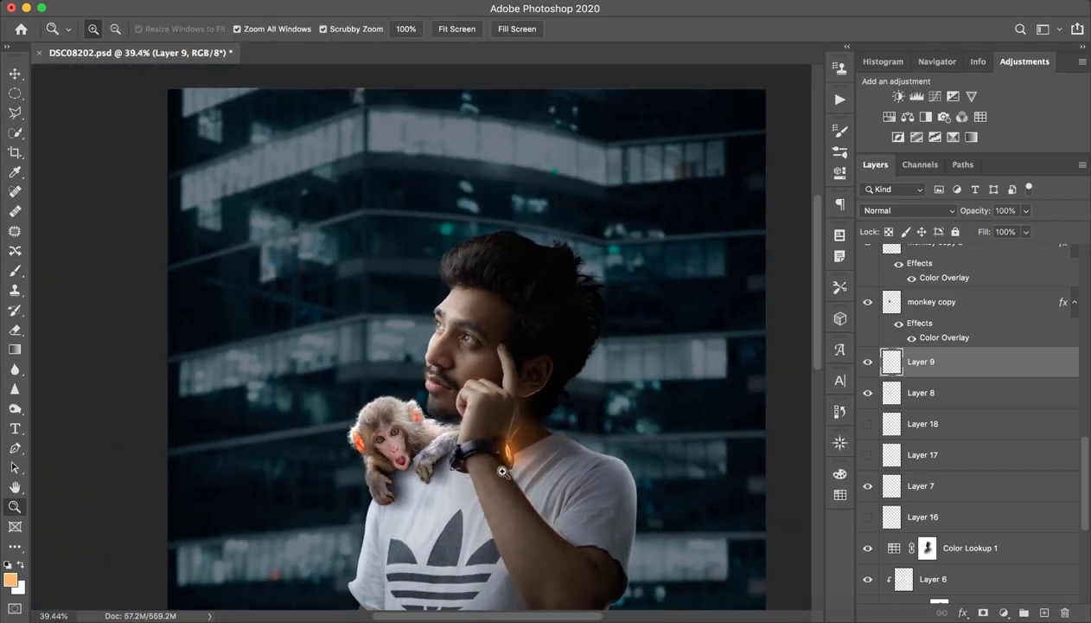
left_click_drag(481, 450, 534, 458)
key("b")
left_click_drag(597, 501, 556, 416)
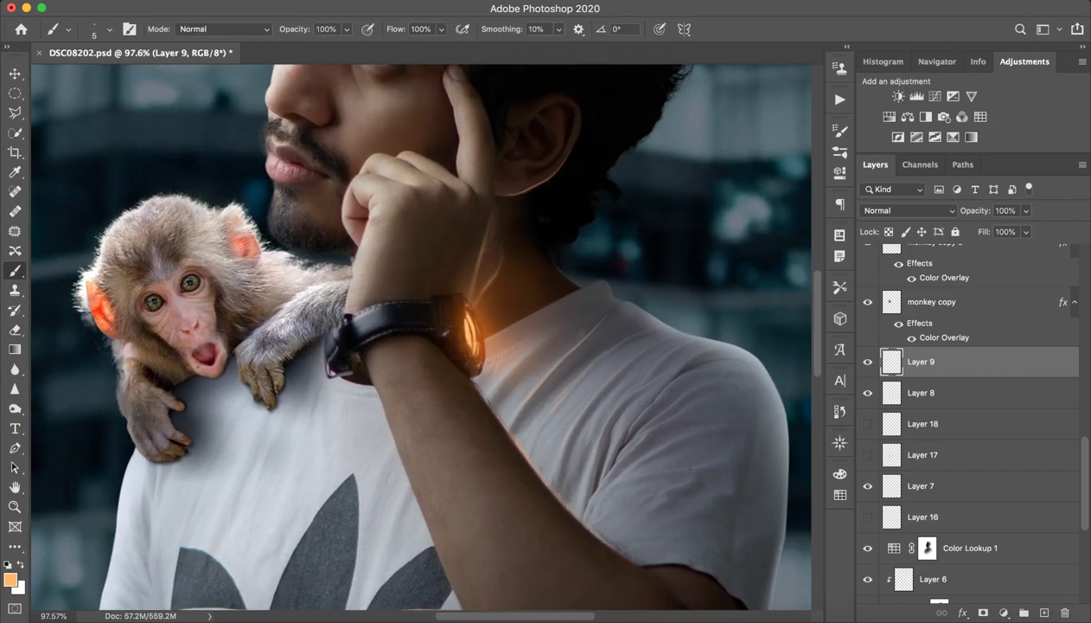
left_click(867, 424)
left_click(868, 455)
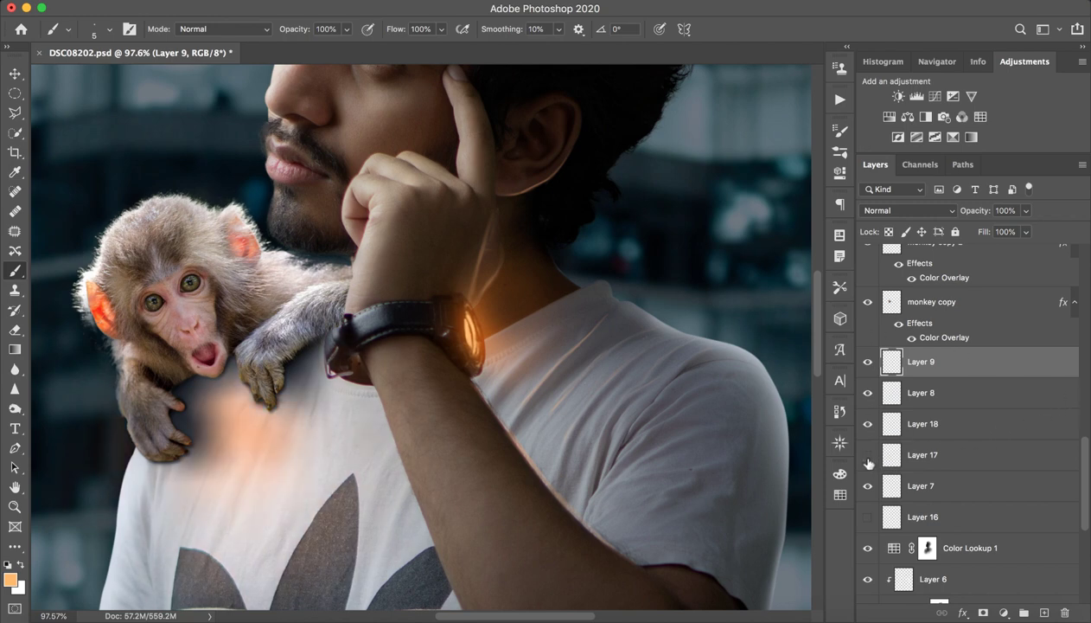
left_click(867, 455)
left_click(867, 423)
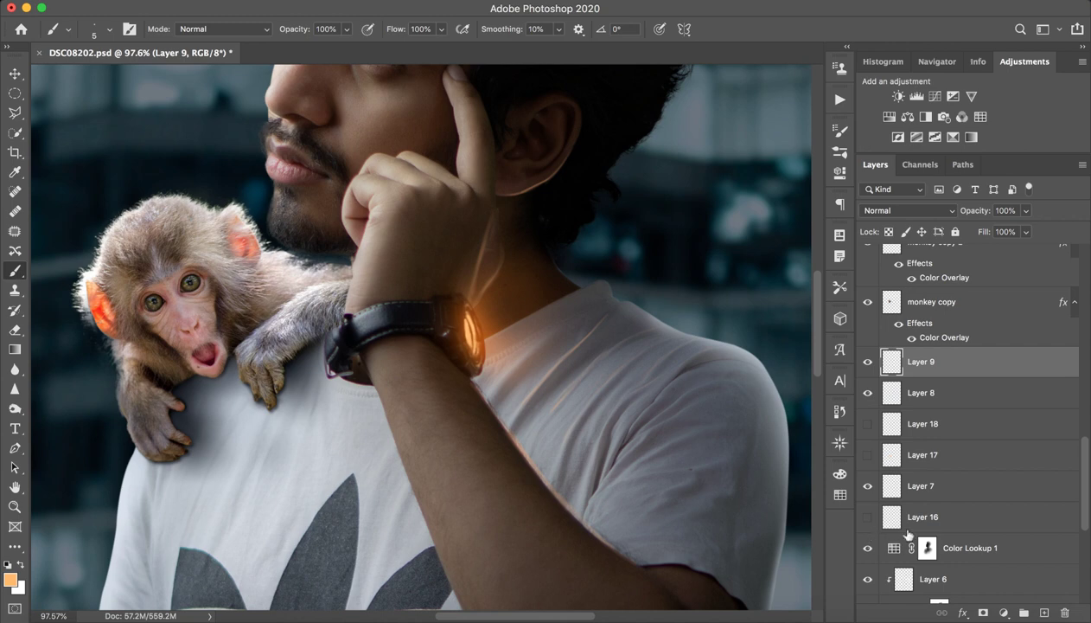
scroll(925, 397, "up", 1)
scroll(934, 410, "up", 4)
Step: Toggle the monkey's Hue/Saturation 2 adjustment on and off and select it
scroll(925, 412, "up", 2)
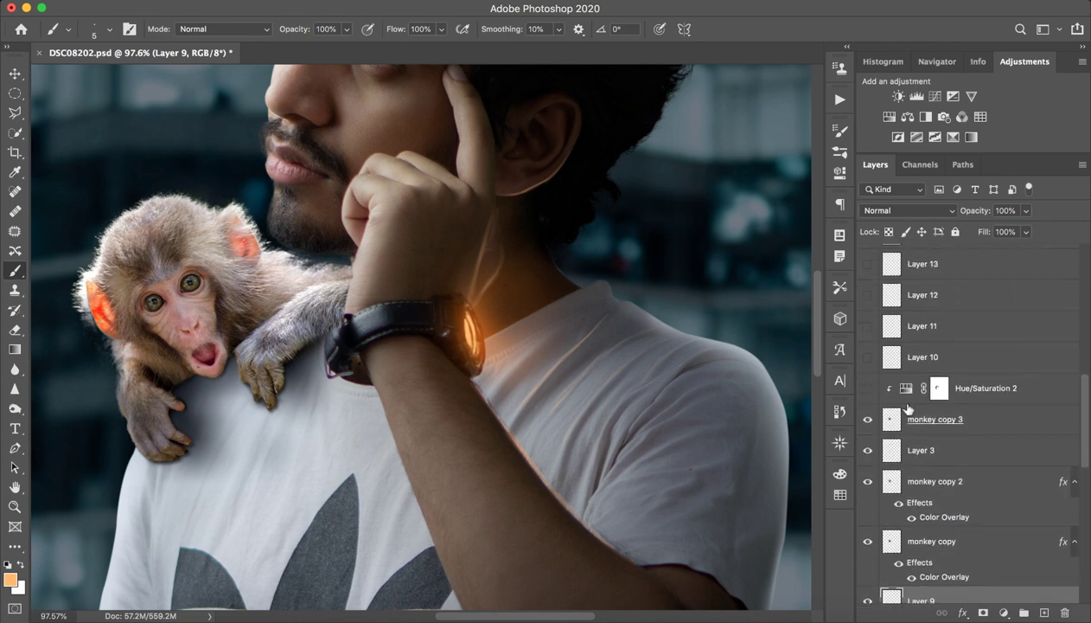
scroll(908, 410, "up", 1)
left_click(867, 445)
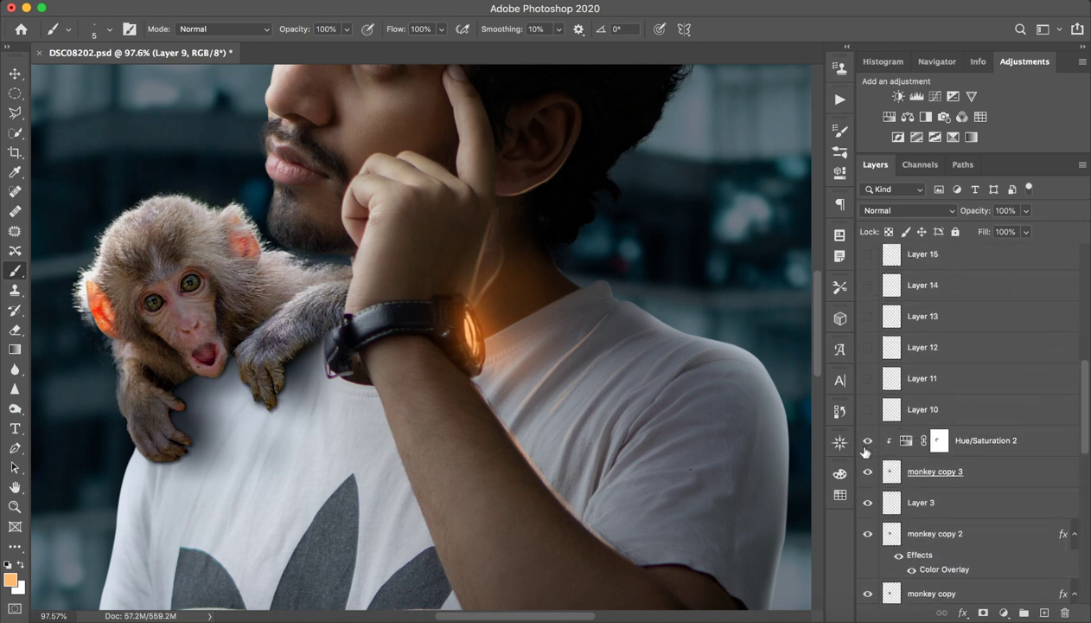
left_click(867, 449)
left_click(866, 443)
left_click(1016, 438)
left_click_drag(96, 358, 209, 379)
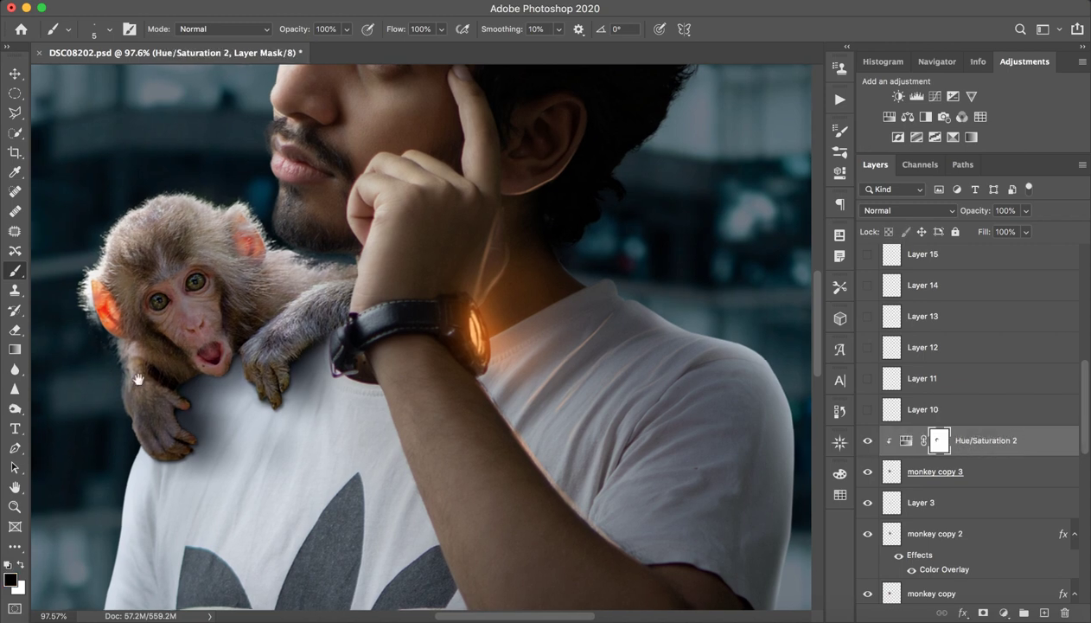
Step: Check Hue/Saturation 2's Lightness -30 setting, toggle its mask, and add Layer 23 above it
double_click(905, 440)
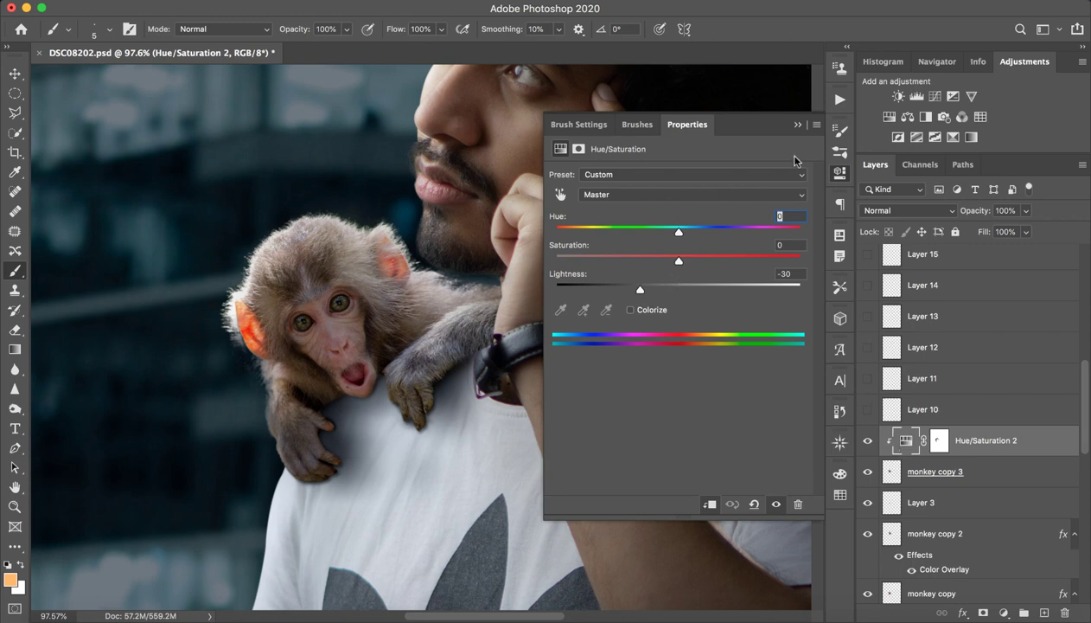
left_click(796, 124)
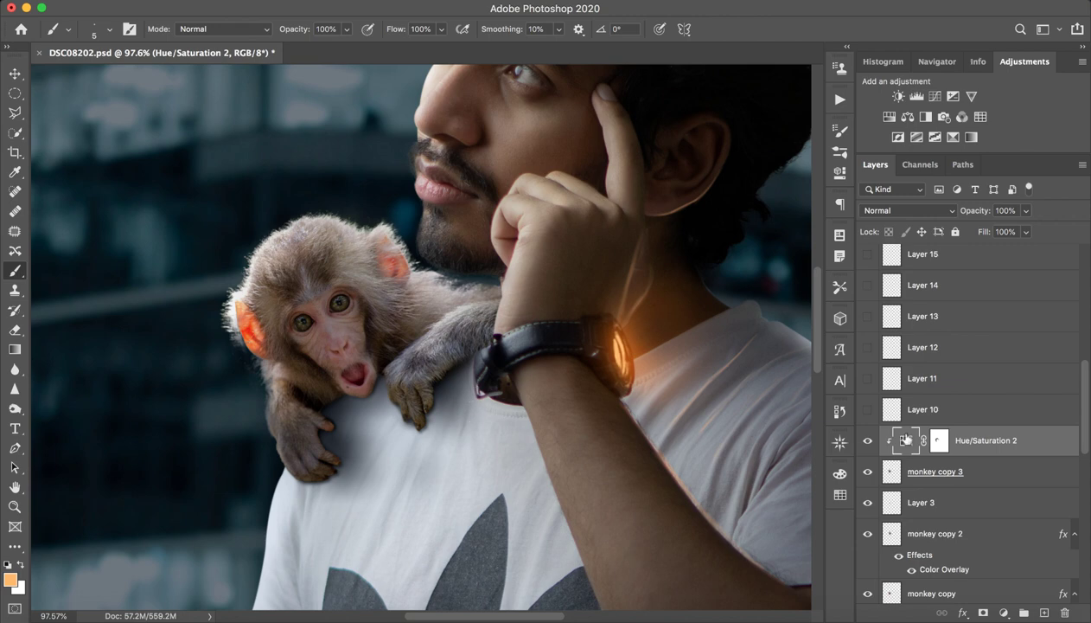
left_click(937, 441)
left_click(939, 441, "shift")
left_click(939, 441, "shift")
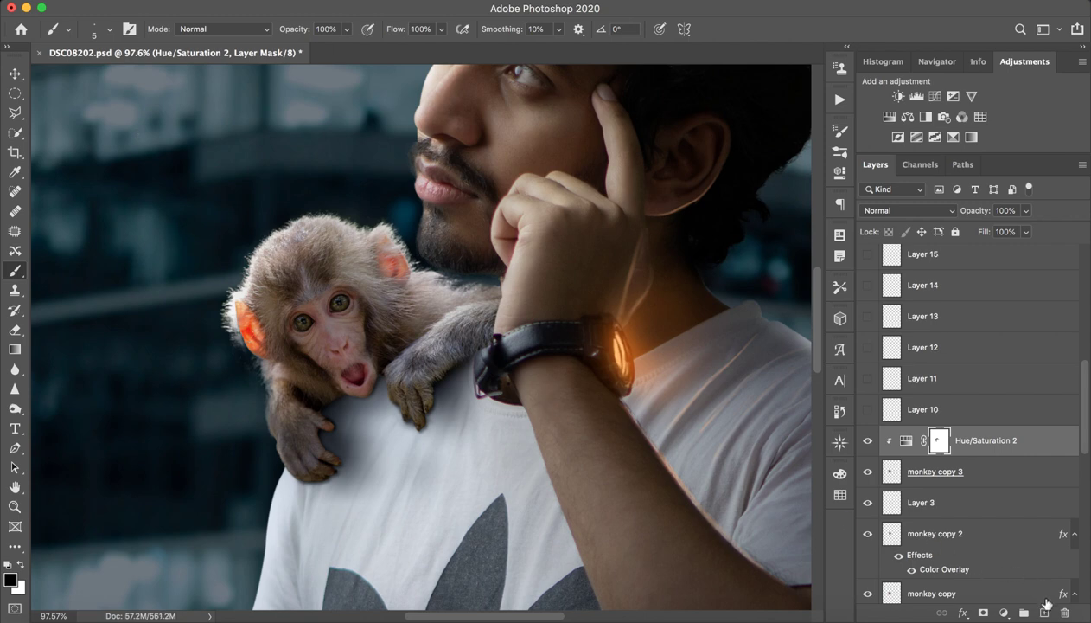
left_click(1045, 612)
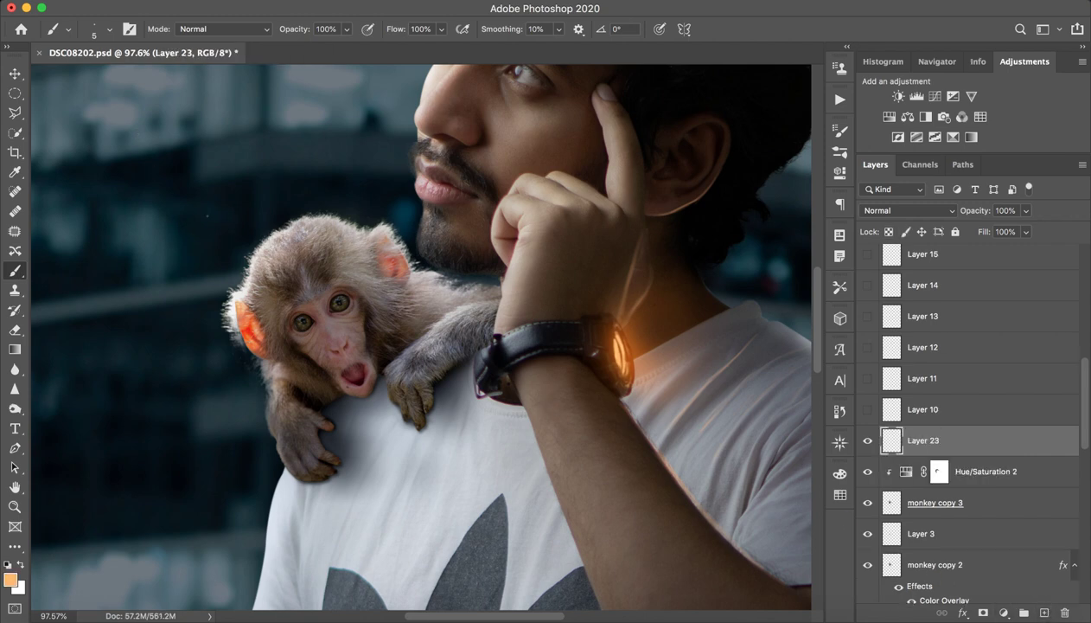
left_click_drag(207, 213, 127, 146)
left_click_drag(197, 177, 173, 229)
left_click_drag(245, 113, 277, 213)
left_click_drag(249, 168, 281, 173)
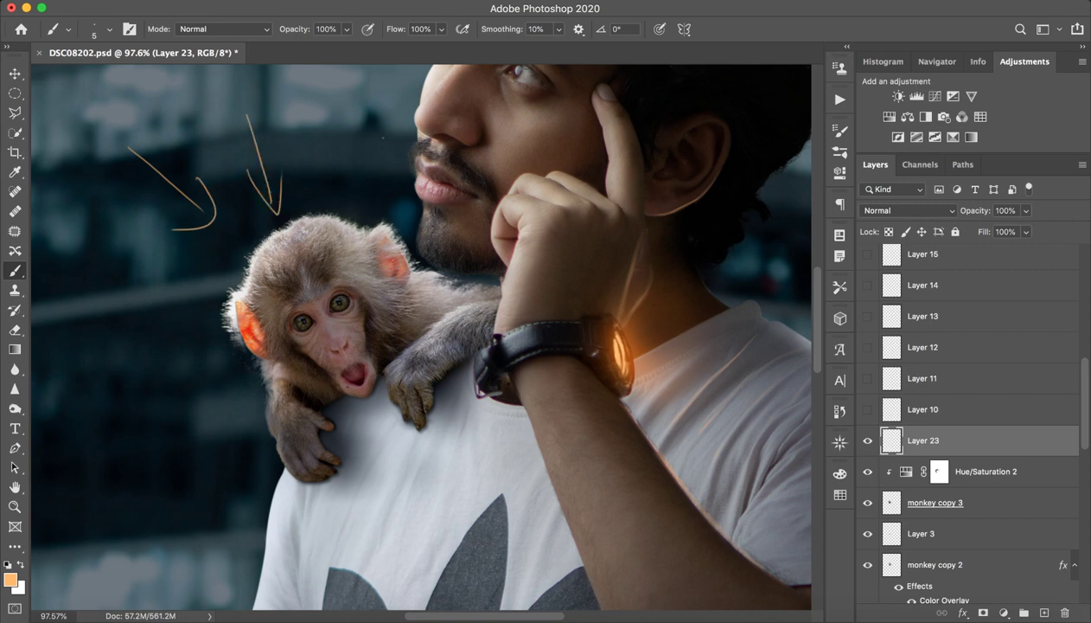
key("ctrl+z")
left_click(868, 440)
left_click(868, 441)
left_click(868, 441)
left_click(868, 441)
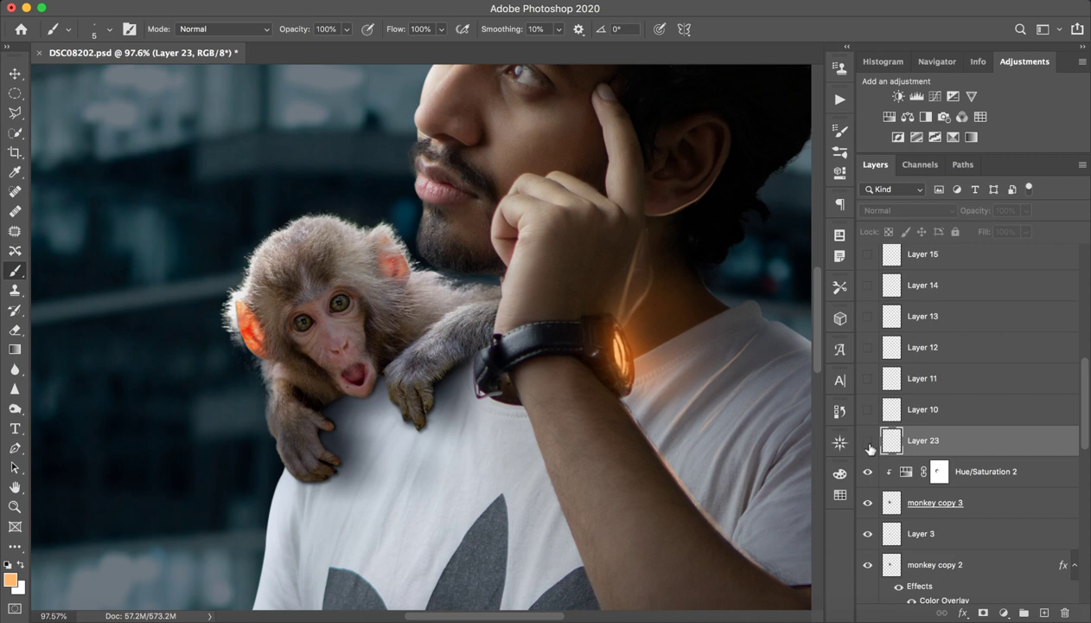
left_click(868, 441)
left_click(868, 441)
left_click(868, 441)
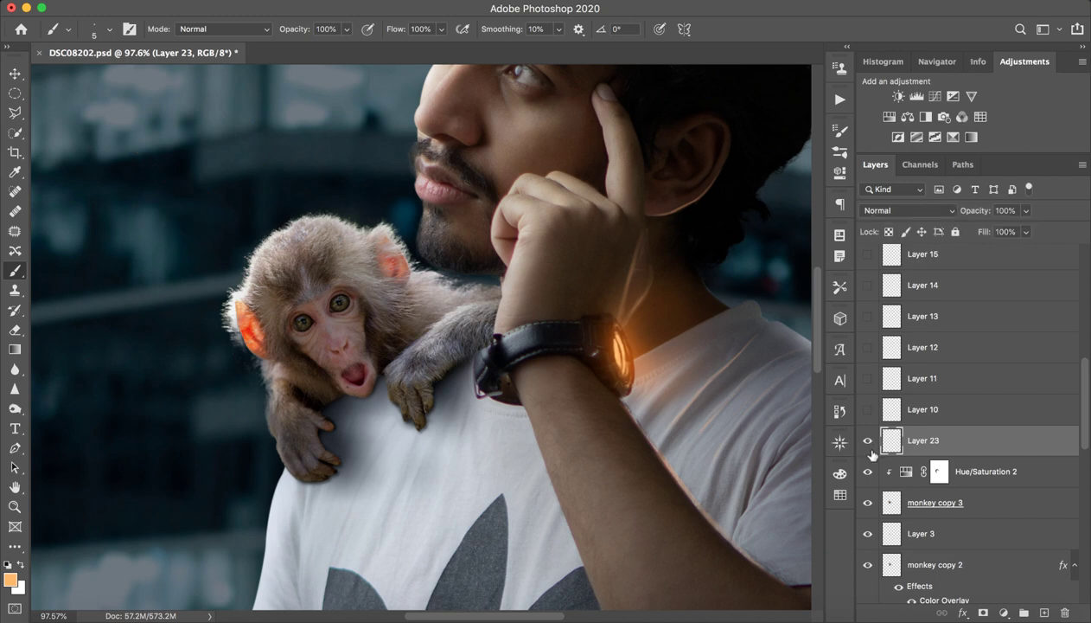
key("Delete")
Step: Turn on Layers 10, 11 and 12, keeping Pin Light, to make the monkey's eyes glow
left_click(951, 406)
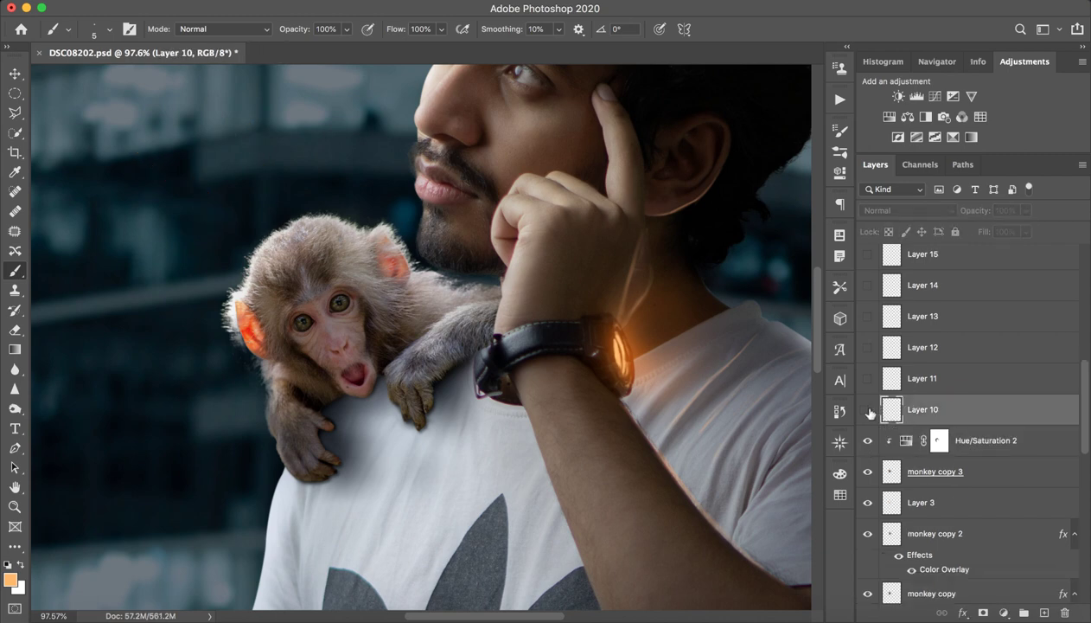
left_click(867, 409)
key("z")
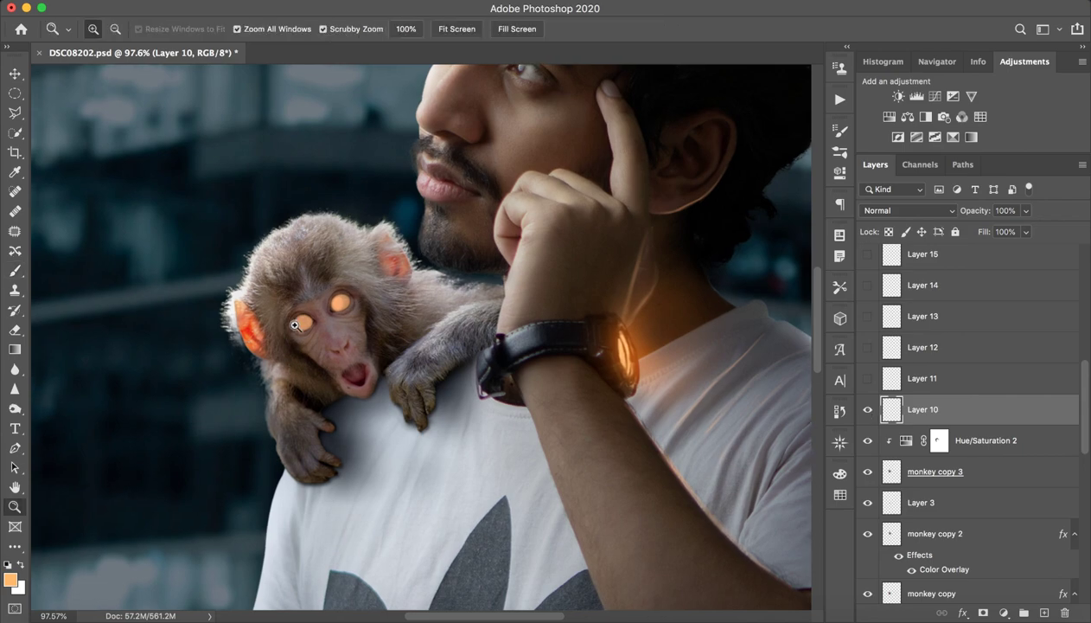
mouse_move(386, 366)
left_mouse_down()
mouse_move(397, 311)
mouse_move(437, 321)
left_mouse_up()
key("b")
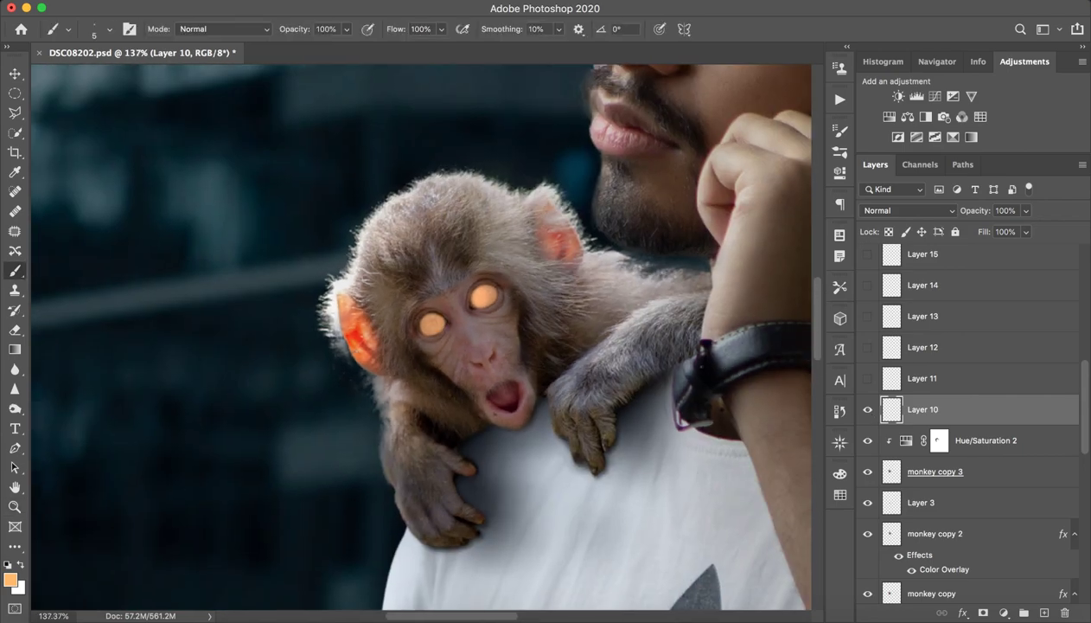
left_click(939, 377)
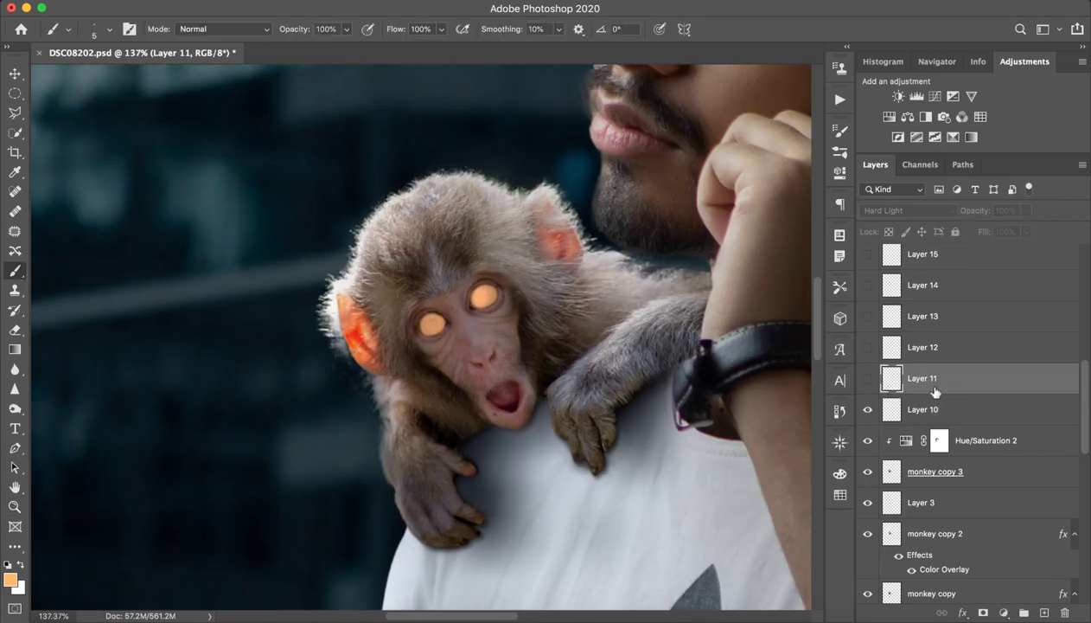
left_click(867, 379)
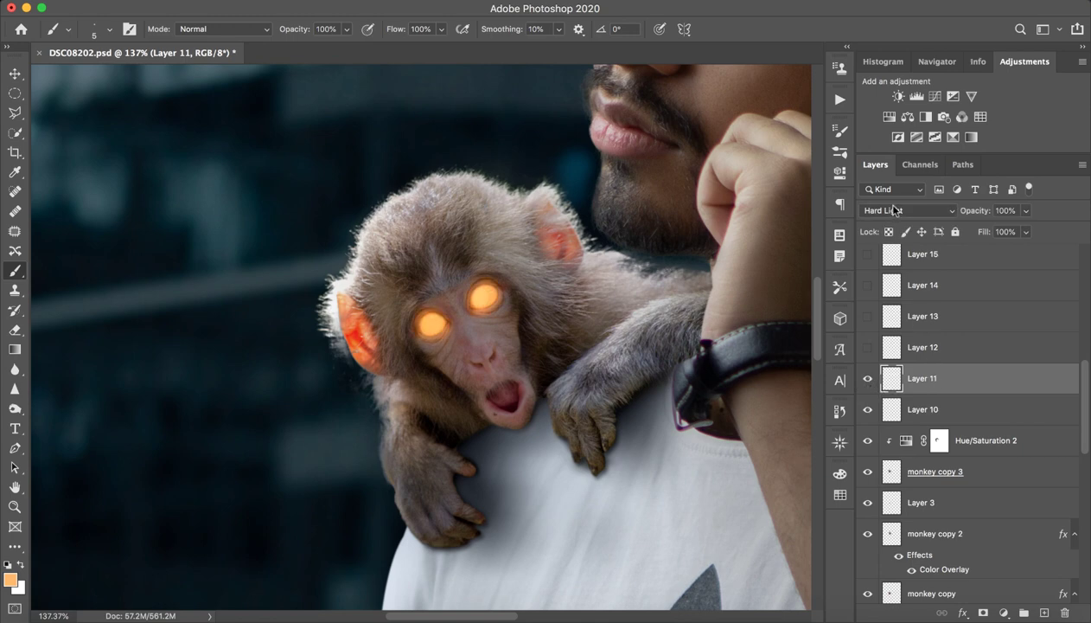
left_click(868, 346)
left_click(949, 347)
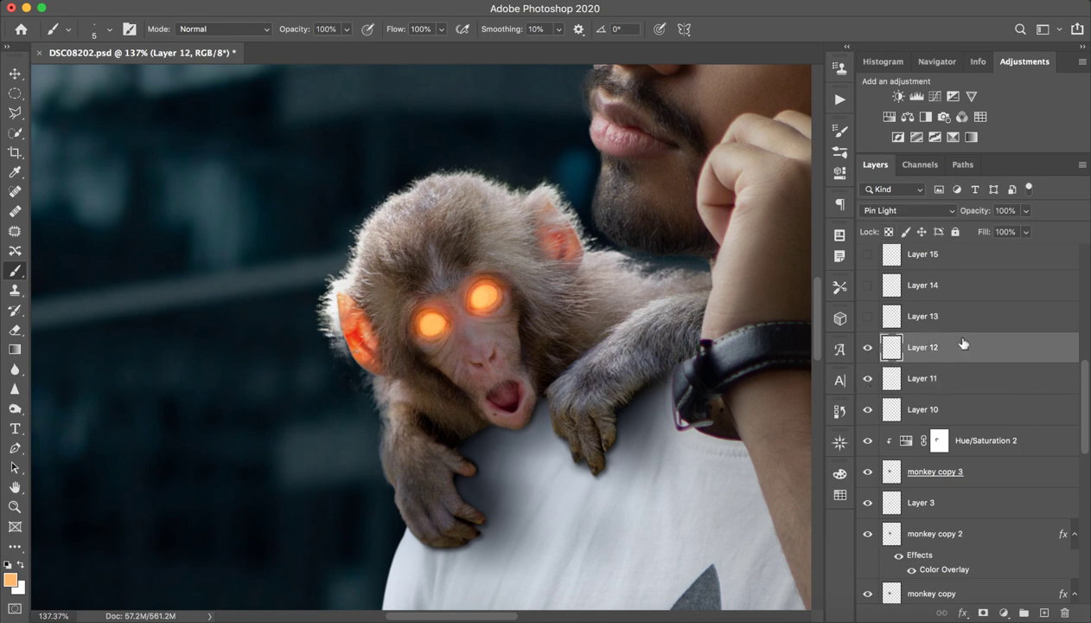
left_click(903, 210)
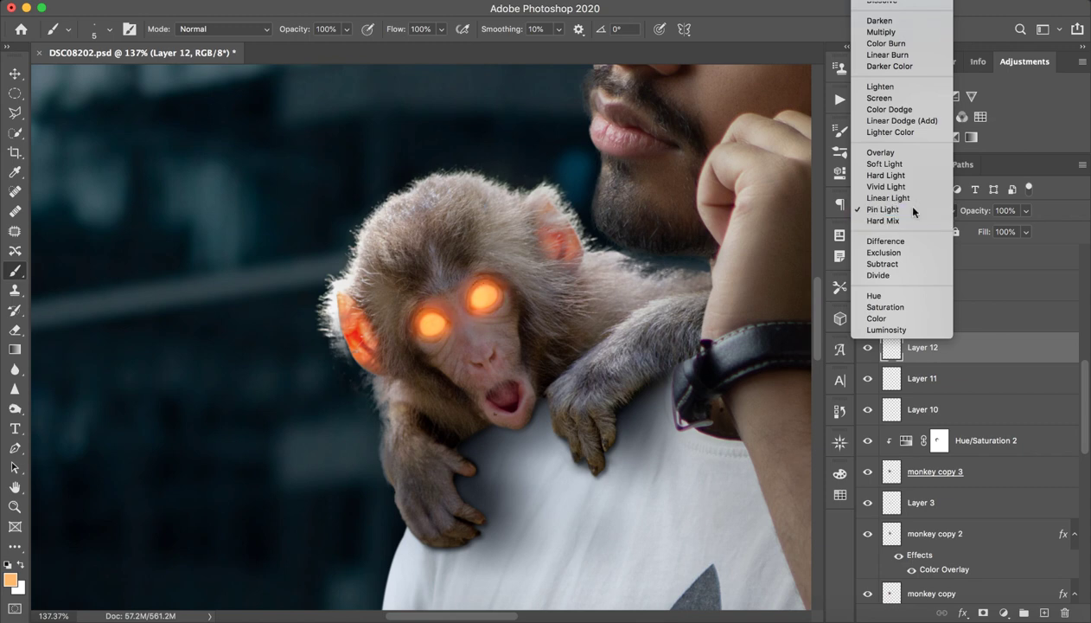
left_click(899, 207)
Step: Turn on Layers 13 and 14 to intensify the eye glow further
left_click(973, 320)
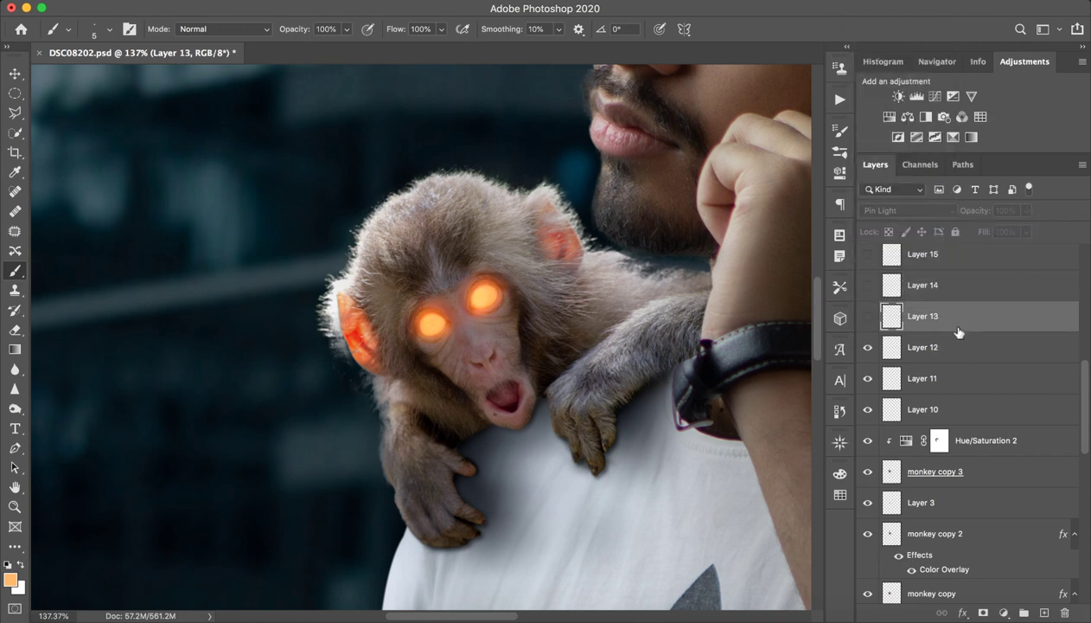
left_click(868, 317)
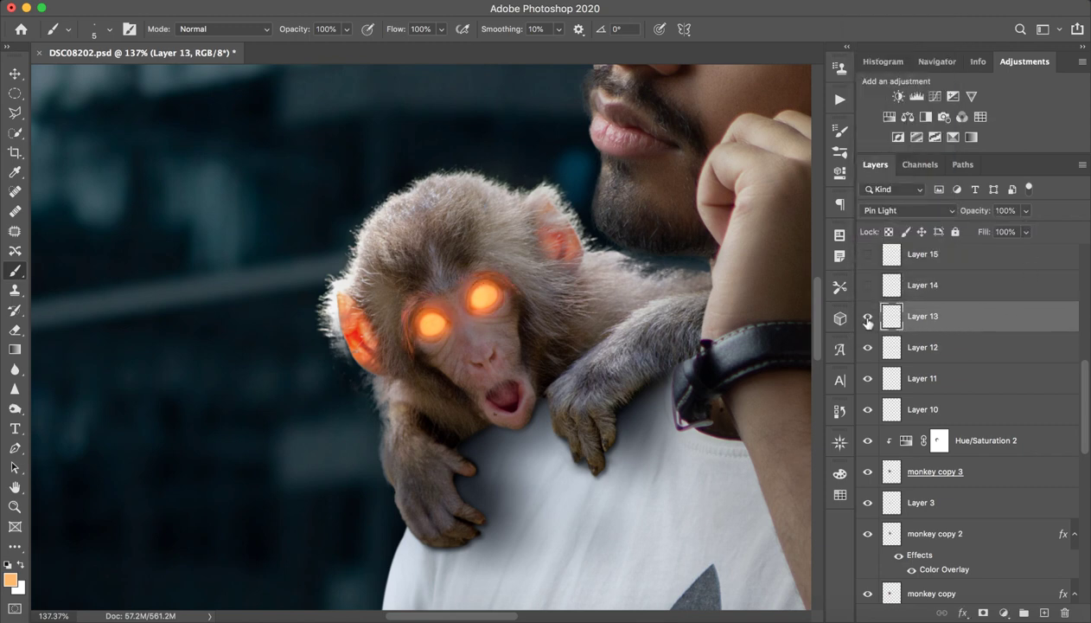
left_click_drag(402, 319, 462, 287)
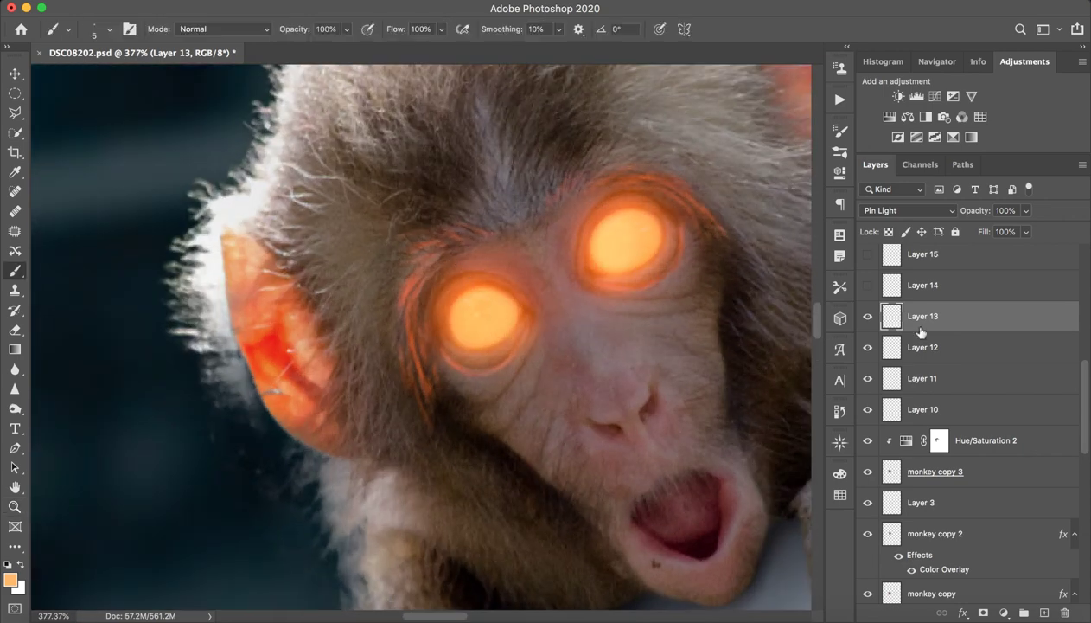
mouse_move(680, 345)
left_mouse_down()
mouse_move(609, 304)
mouse_move(641, 304)
mouse_move(602, 314)
left_mouse_up()
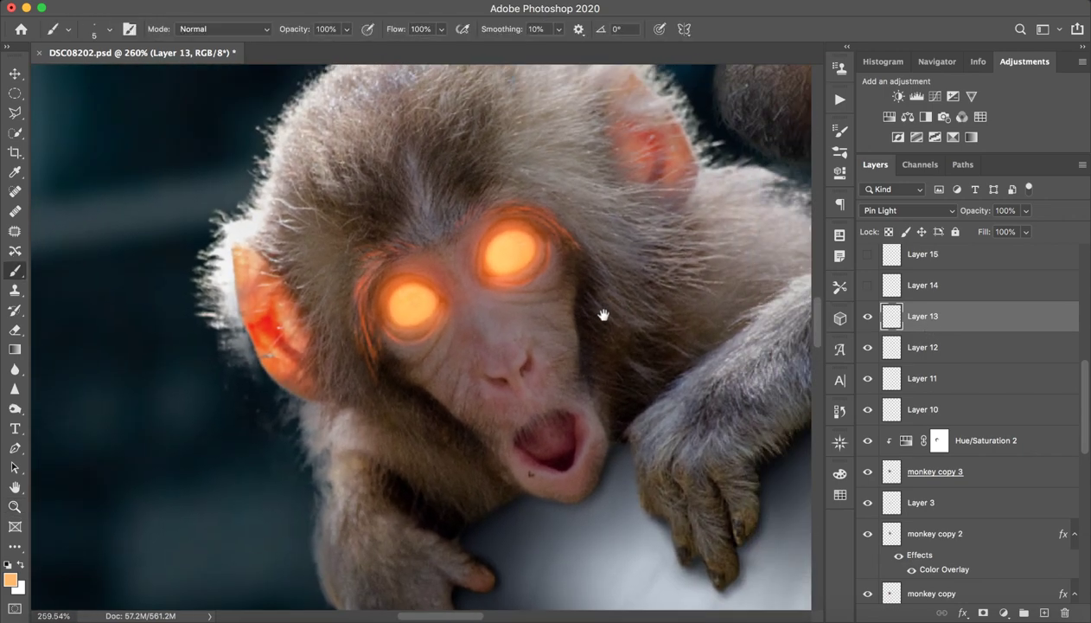
left_click(869, 317)
left_click(869, 316)
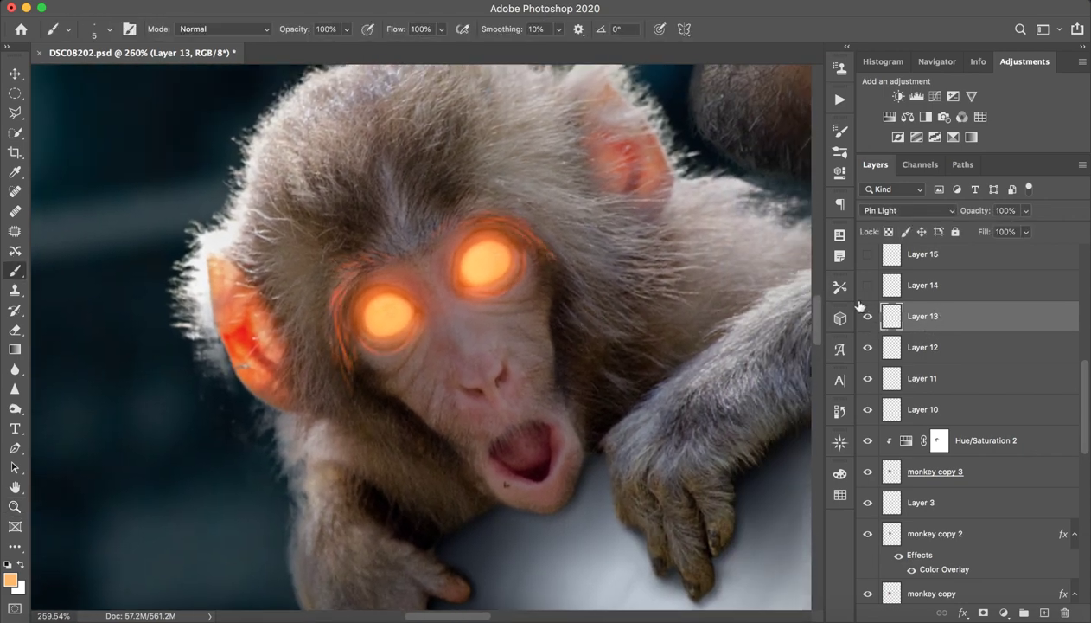
left_click(914, 287)
left_click(868, 286)
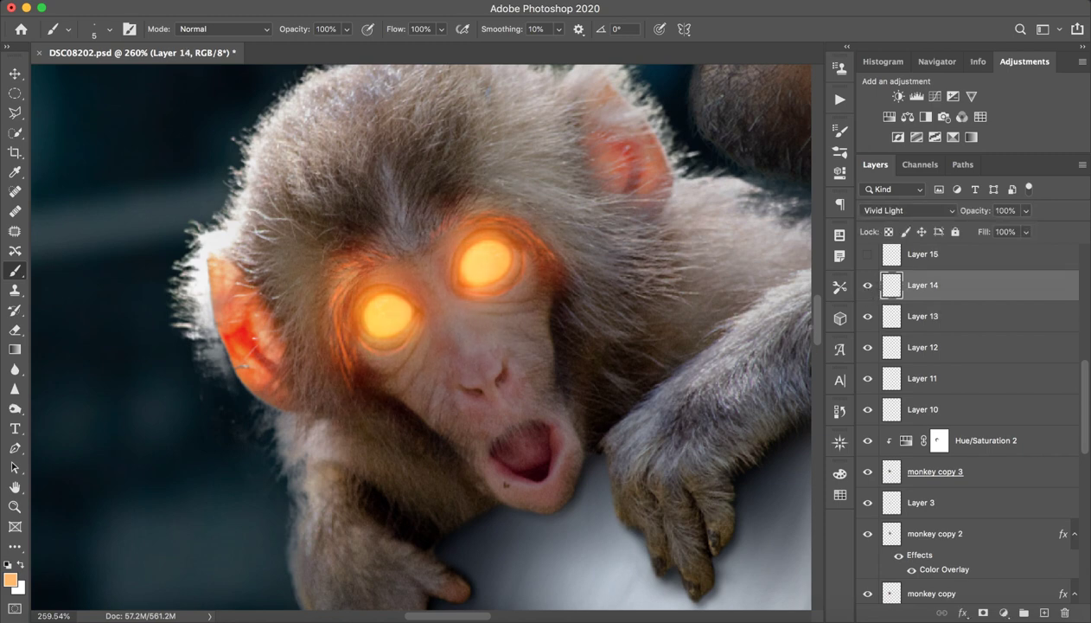
scroll(938, 318, "up", 3)
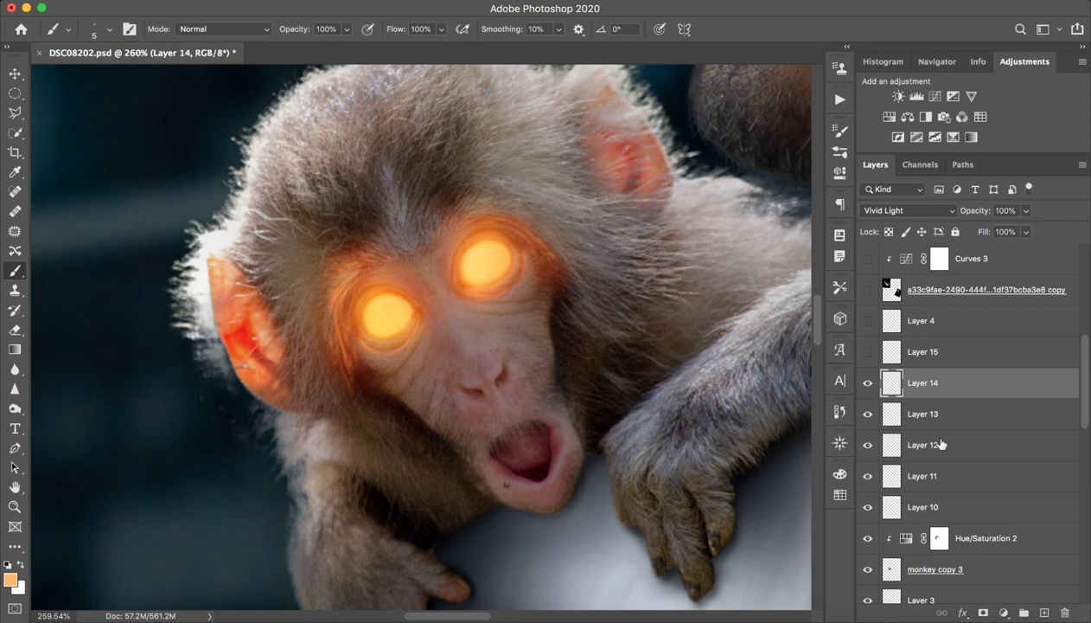
Step: Show Layer 15 and paint an orange glow down the edge of the monkey's arm
left_click(929, 352)
left_click(867, 353)
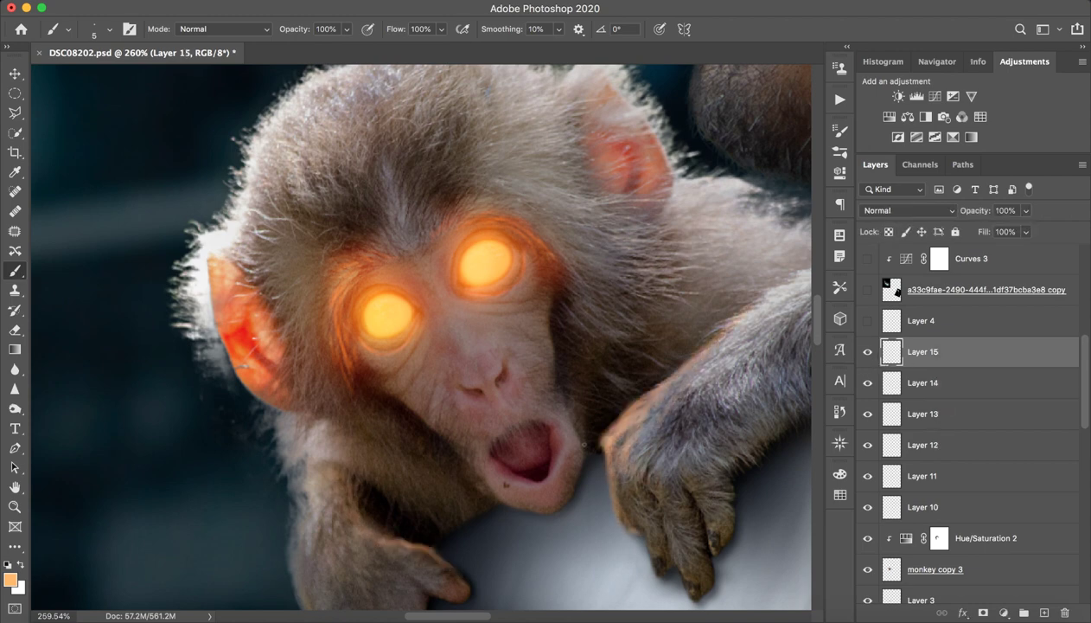
left_click_drag(723, 318, 630, 384)
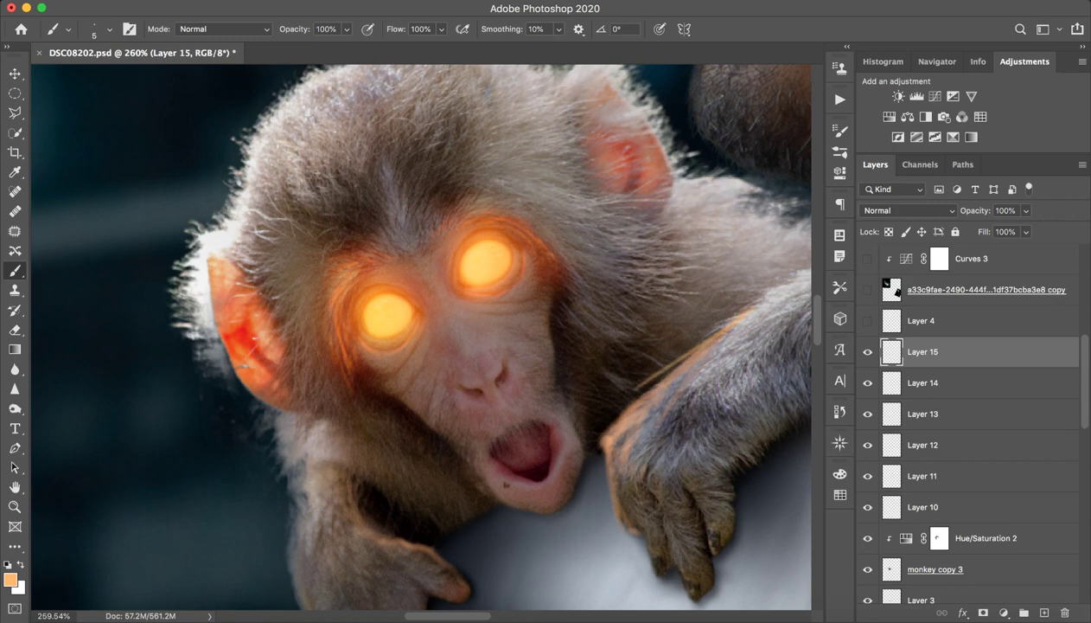
left_click_drag(683, 350, 611, 407)
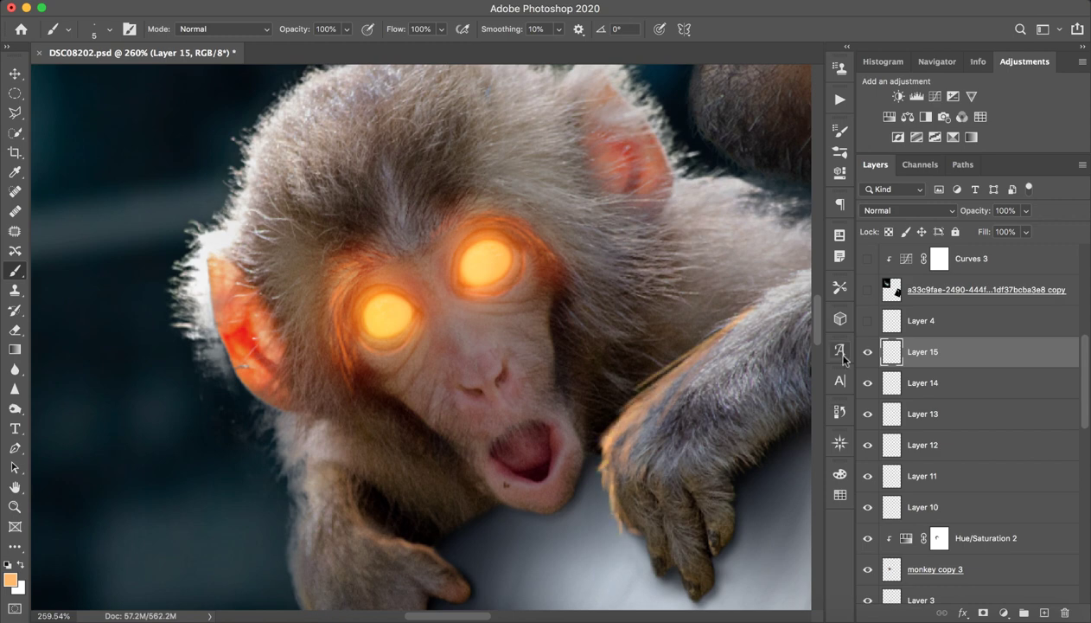
Step: Turn on Layer 4, comparing the result with it off and on
left_click(867, 321)
left_click(884, 322)
left_click(869, 328)
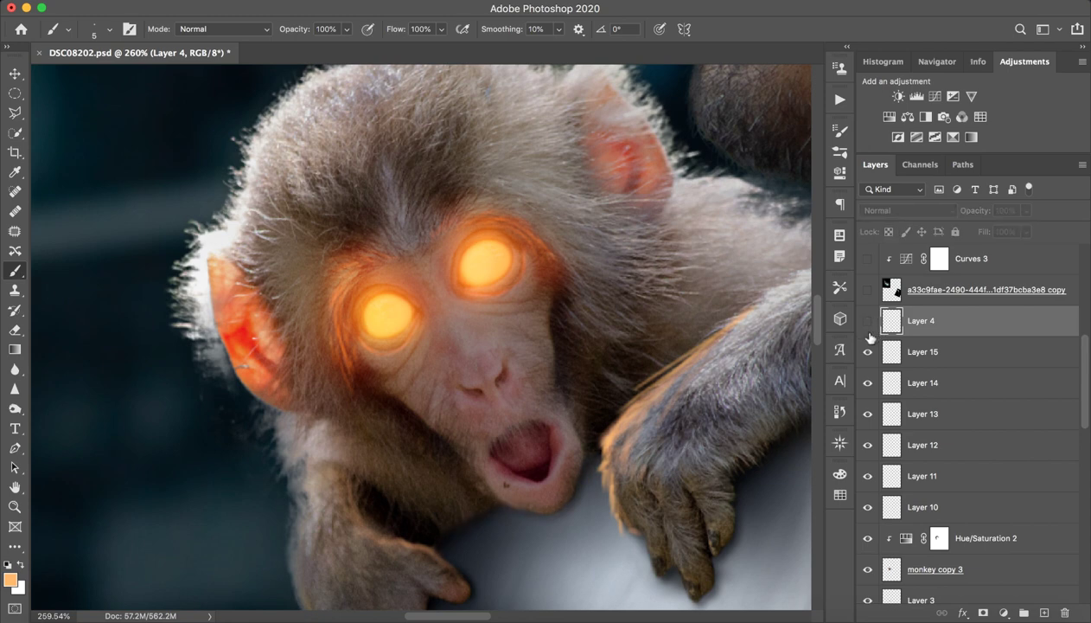
left_click(867, 329)
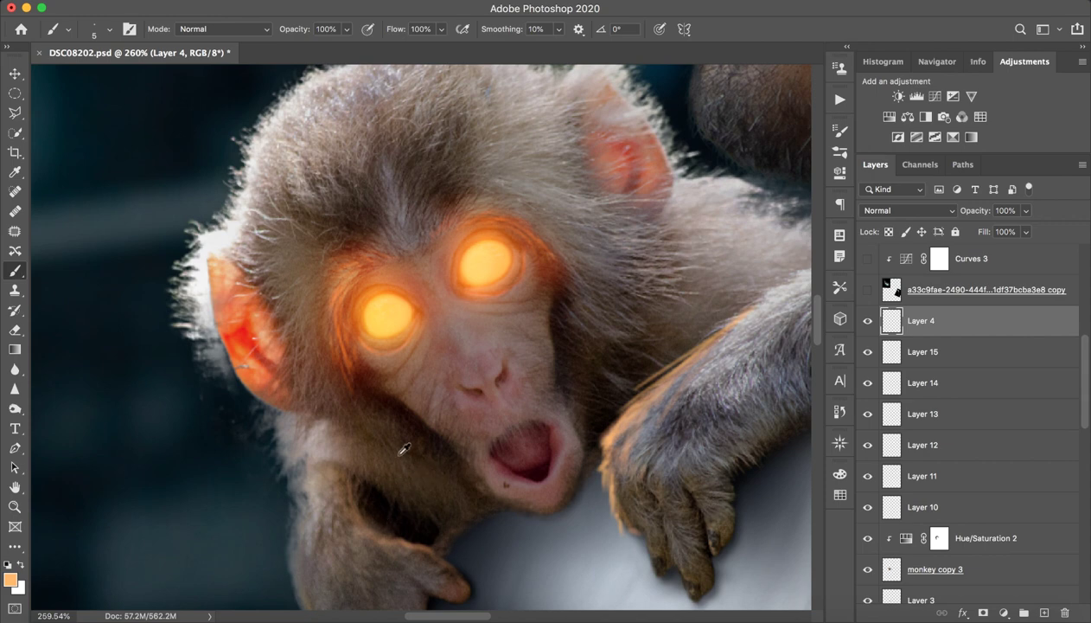
left_click(17, 291)
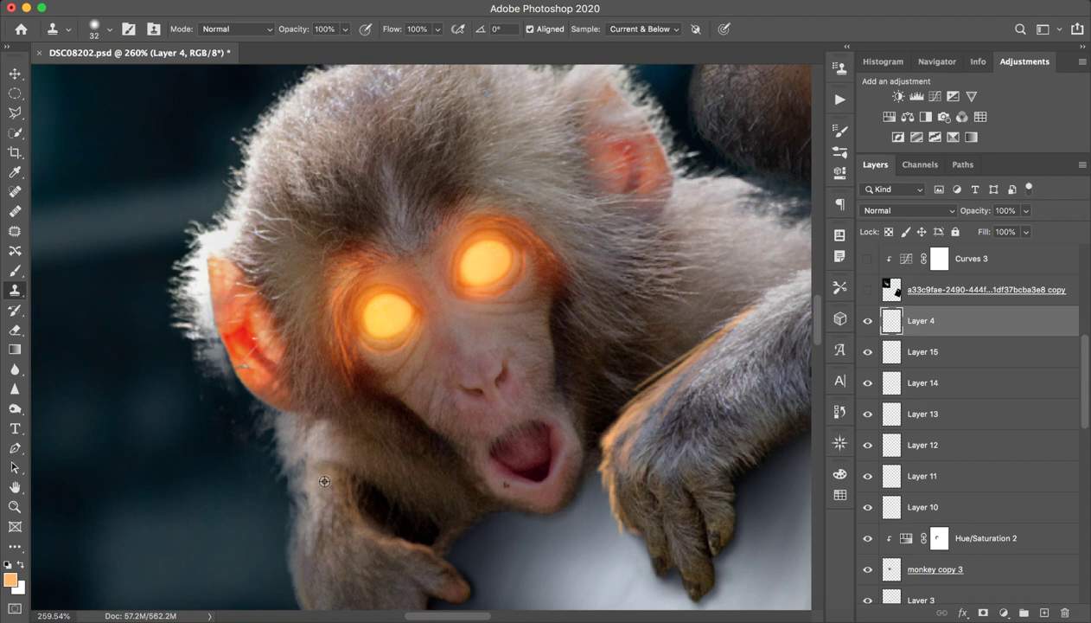
Step: Clone fur over the grey patch below the monkey's chin on Layer 4, undoing one stroke
mouse_move(459, 536)
left_mouse_down()
mouse_move(496, 523)
mouse_move(472, 558)
left_mouse_up()
key("ctrl+z")
left_click(867, 320)
left_click(867, 321)
left_click(899, 291)
Step: Fit the image on screen, show the sparkle trail layer and Quick Export it as Glitter.png
key("z")
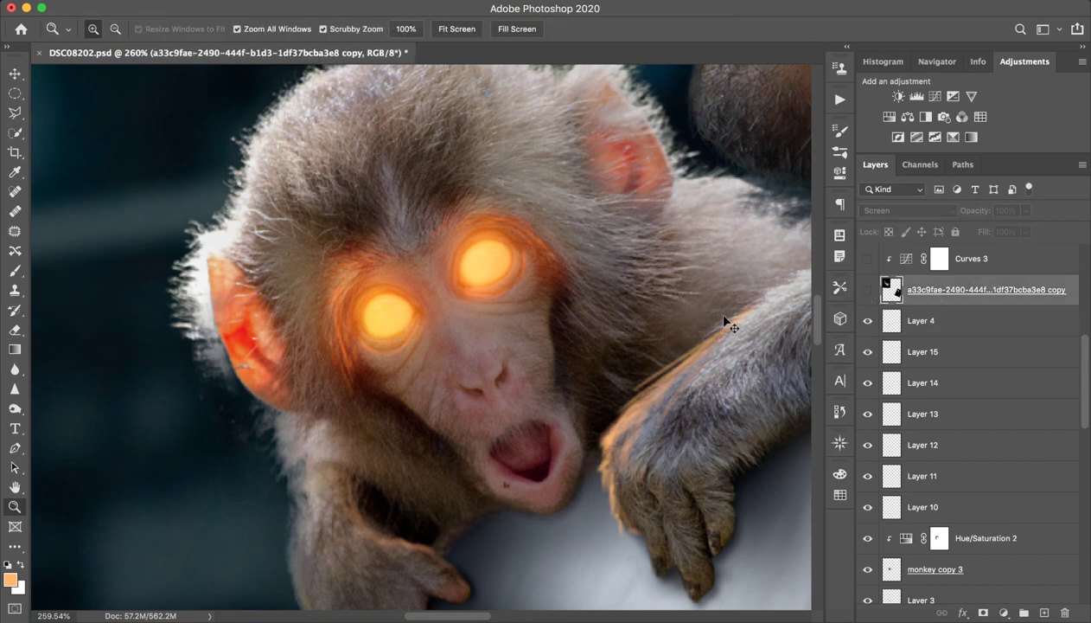
key("ctrl+0")
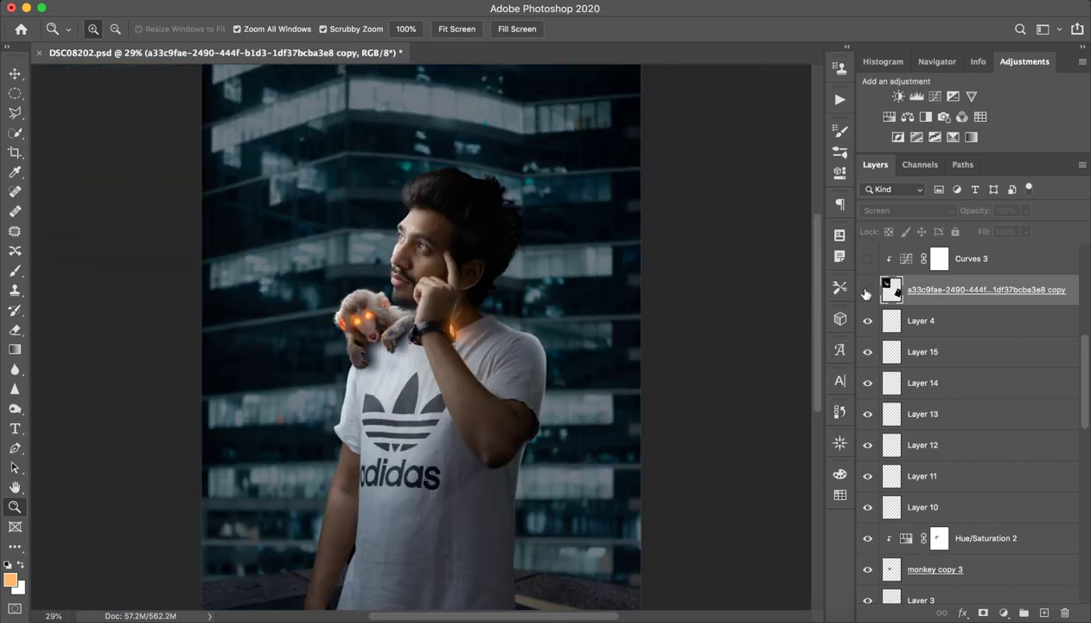
left_click(868, 290)
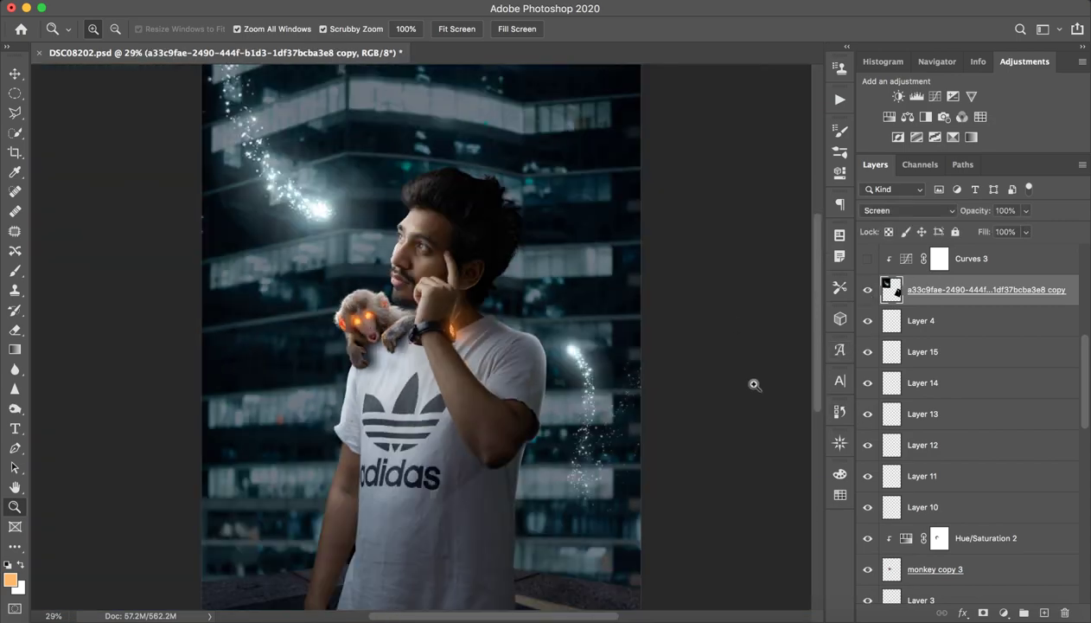
right_click(979, 300)
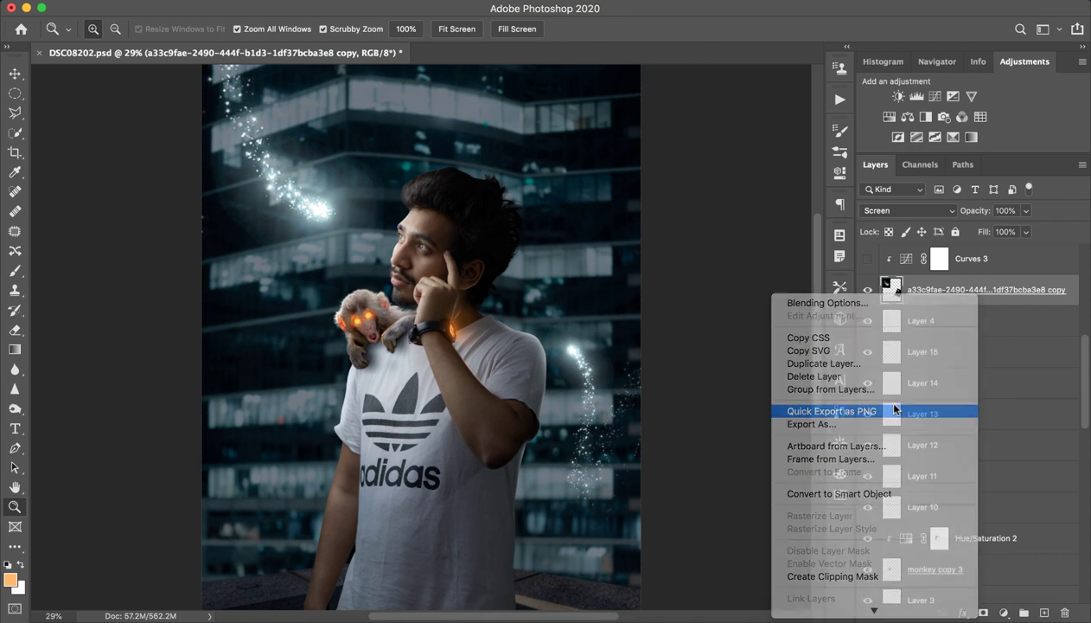
left_click(894, 409)
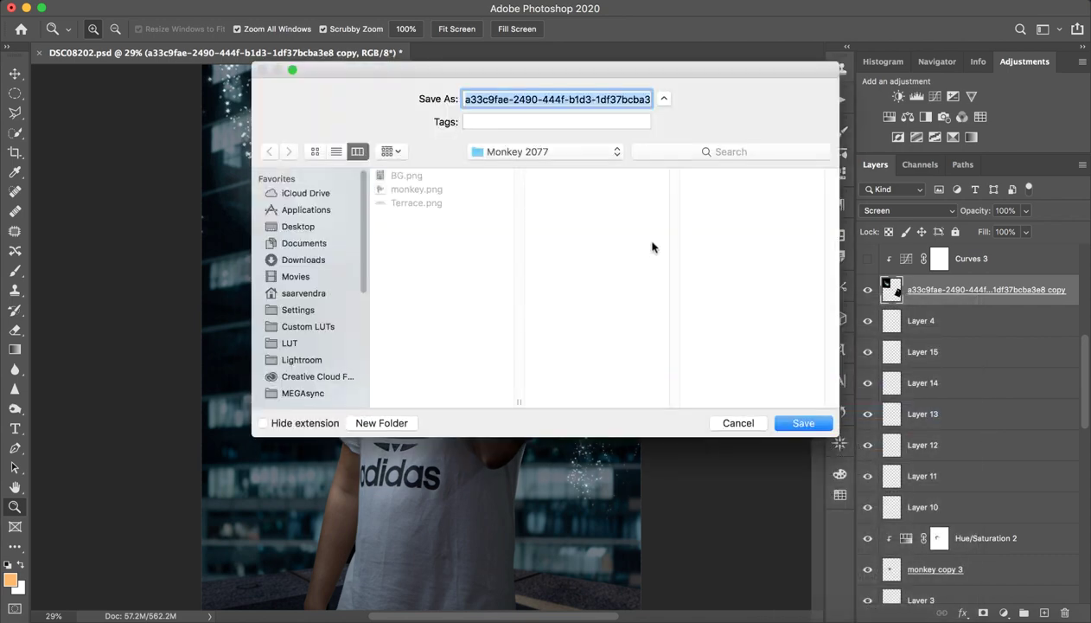
type("G")
type("low")
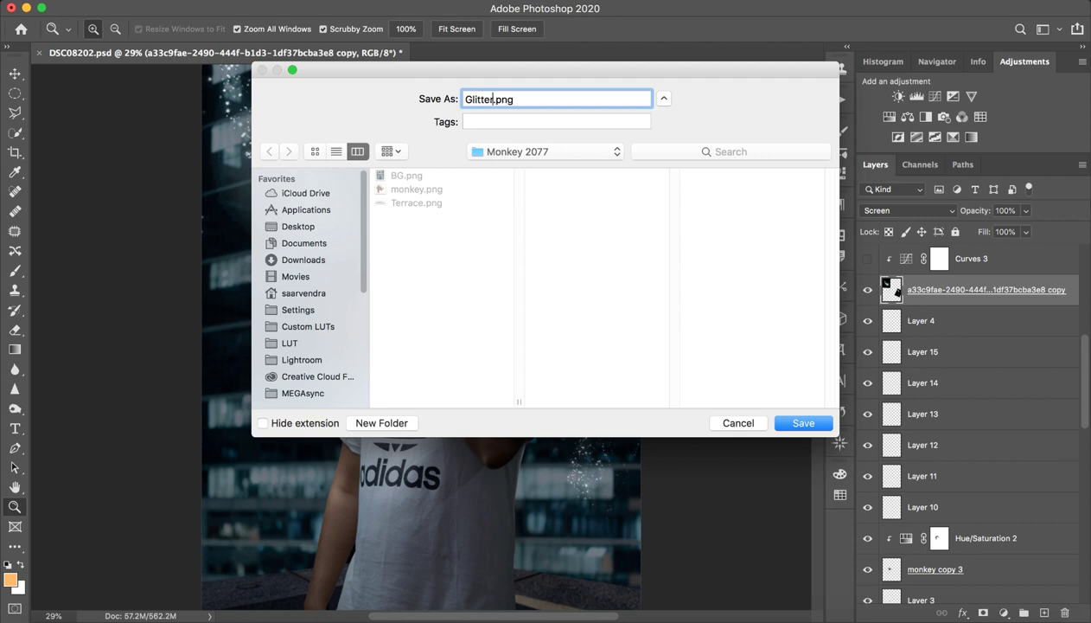
key("Return")
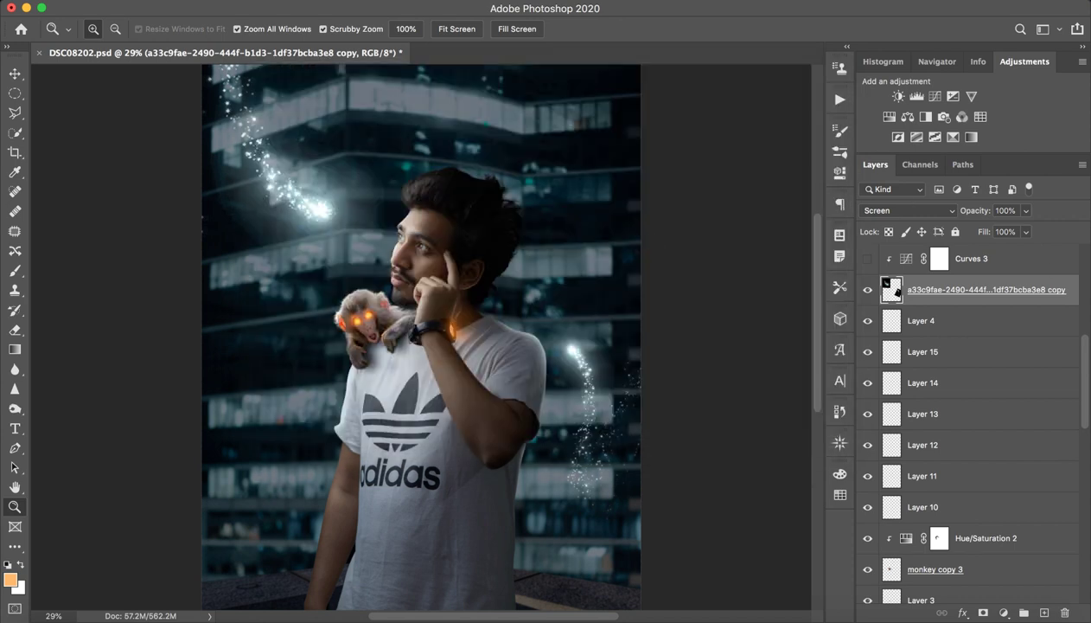
Step: Keep the sparkle layer in Screen mode and preview Curves 3 on and off
left_click(896, 210)
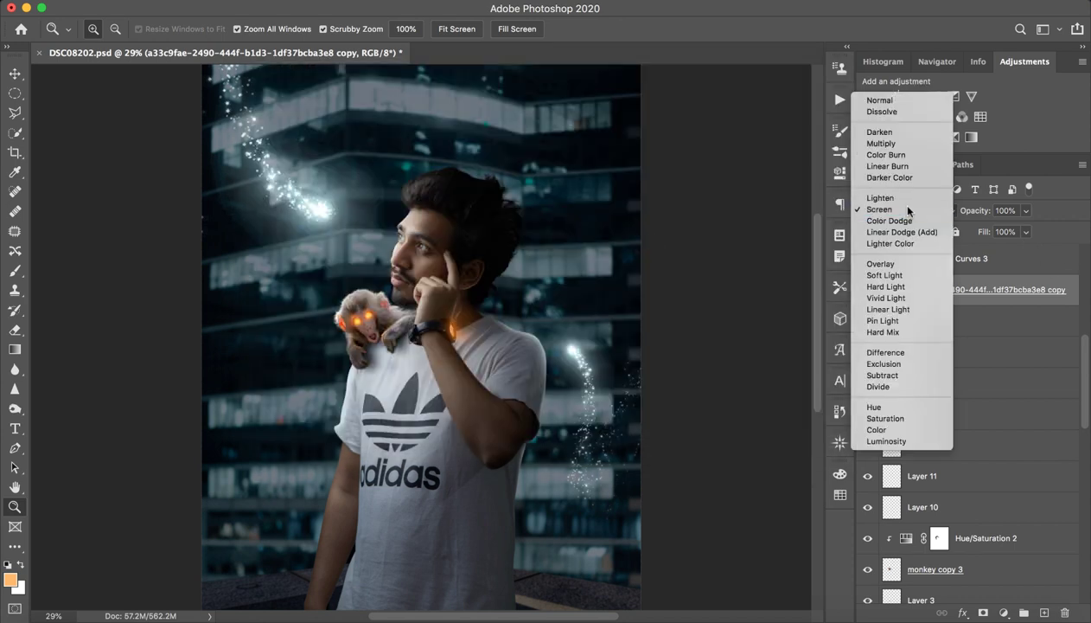
left_click(874, 210)
left_click_drag(558, 303, 536, 303)
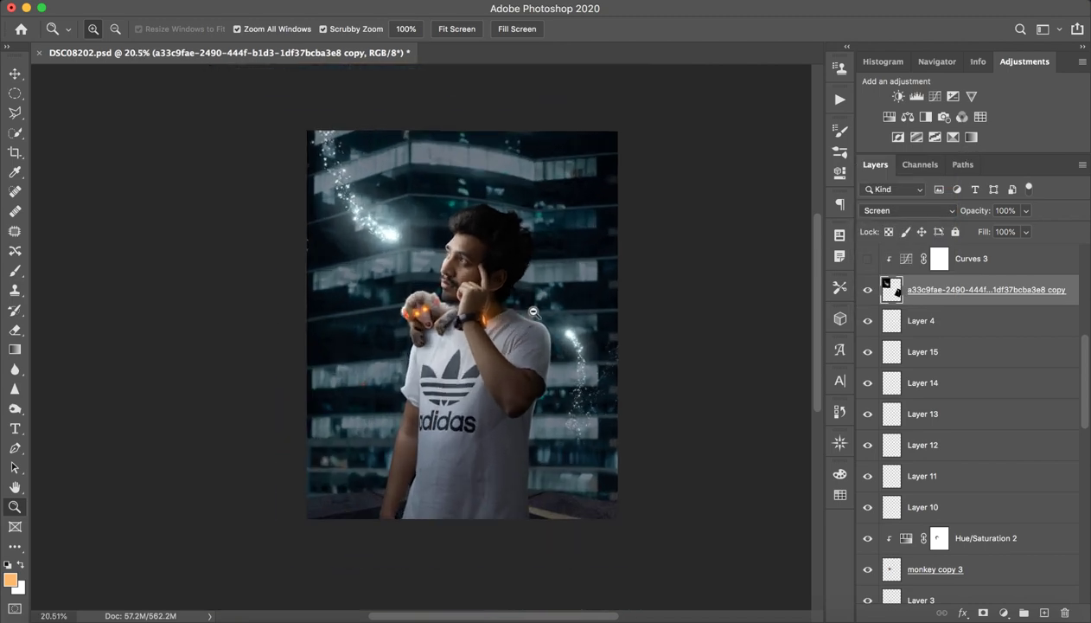
left_click(868, 258)
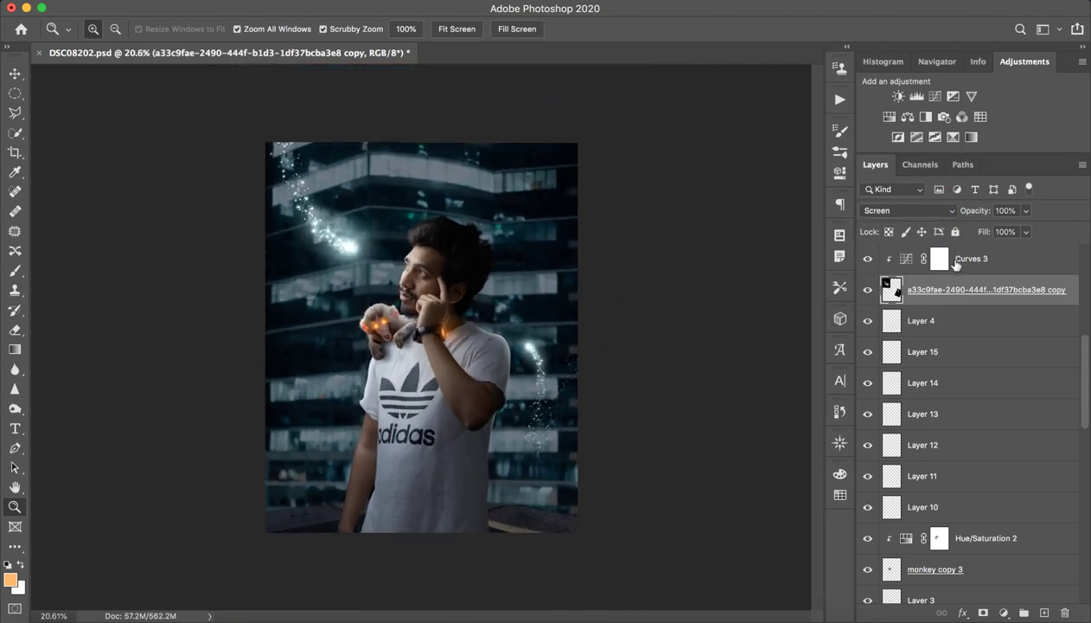
left_click(868, 258)
mouse_move(343, 234)
left_mouse_down()
mouse_move(399, 231)
mouse_move(510, 195)
left_mouse_up()
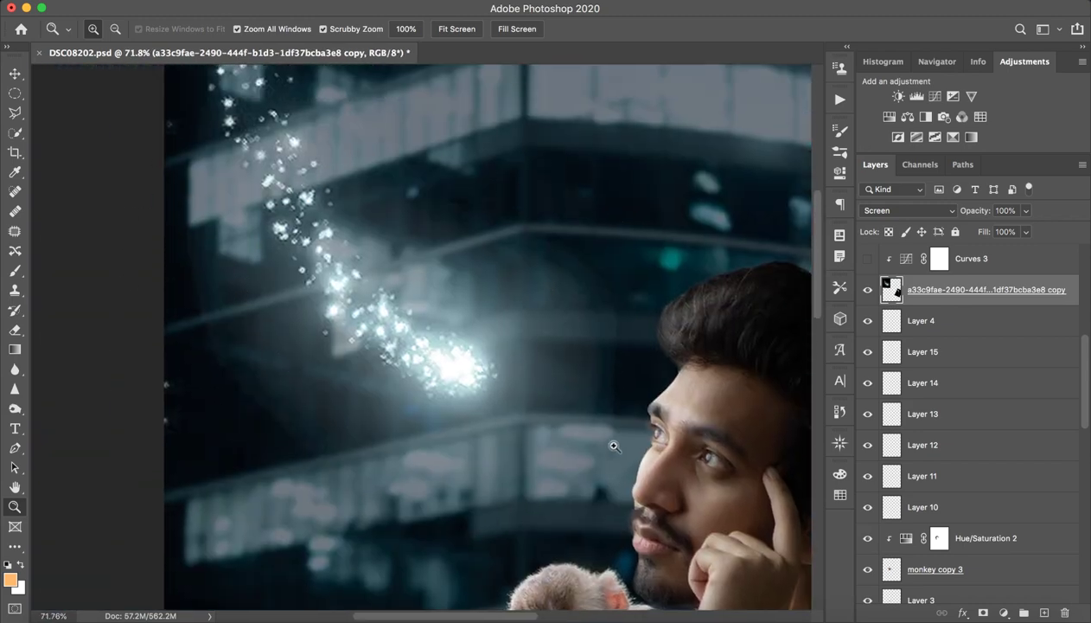
Step: Review the Curves 3 settings, then switch Curves 3 on over the sparkle copy
left_click(939, 258)
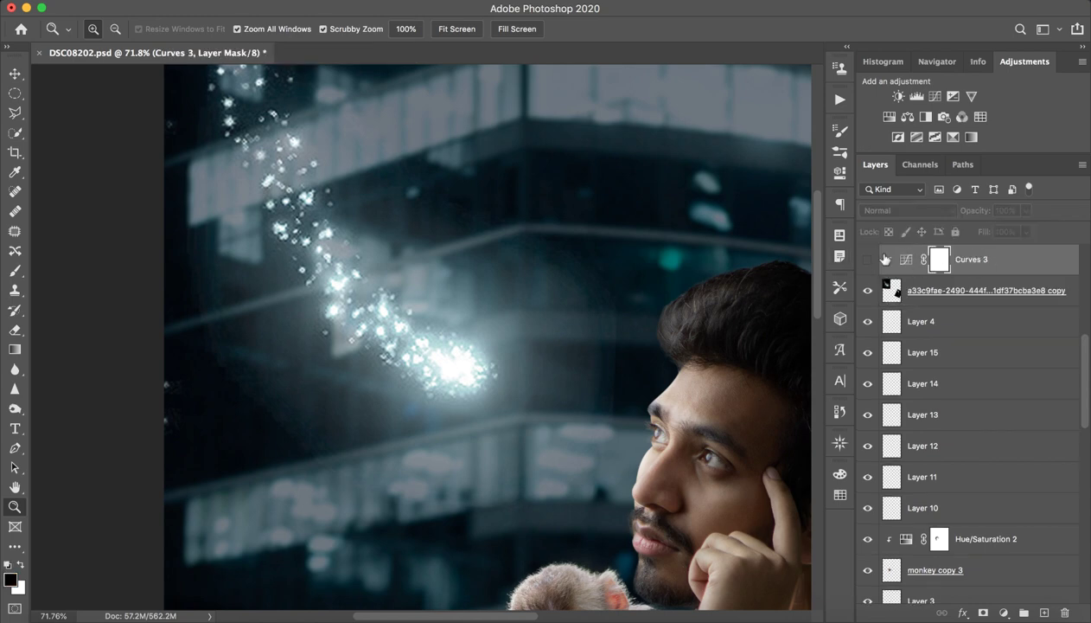
double_click(906, 259)
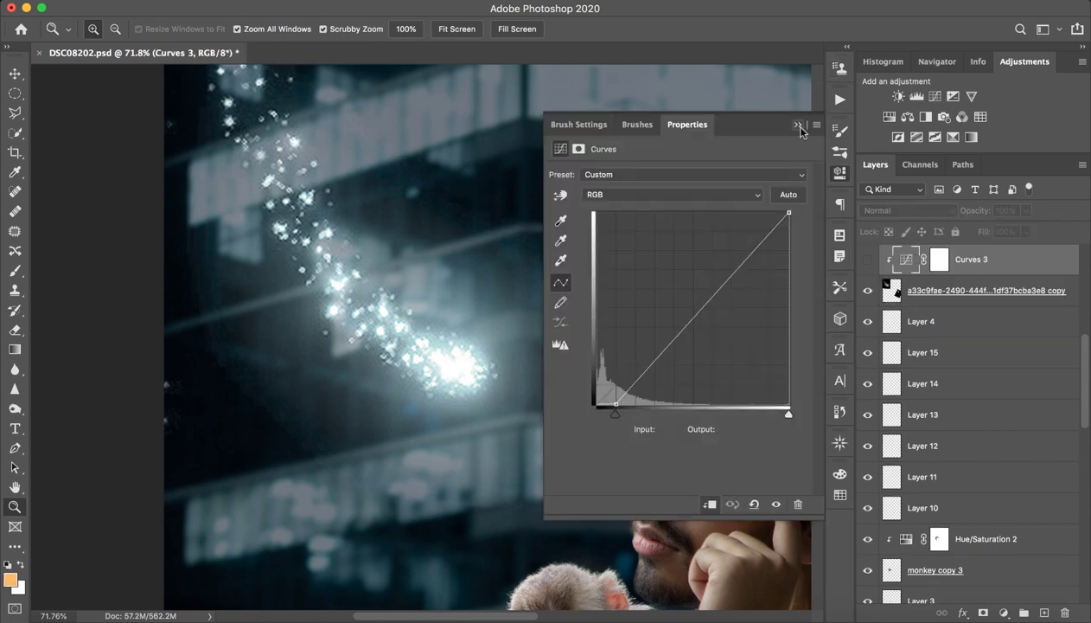
left_click(800, 124)
left_click(867, 259)
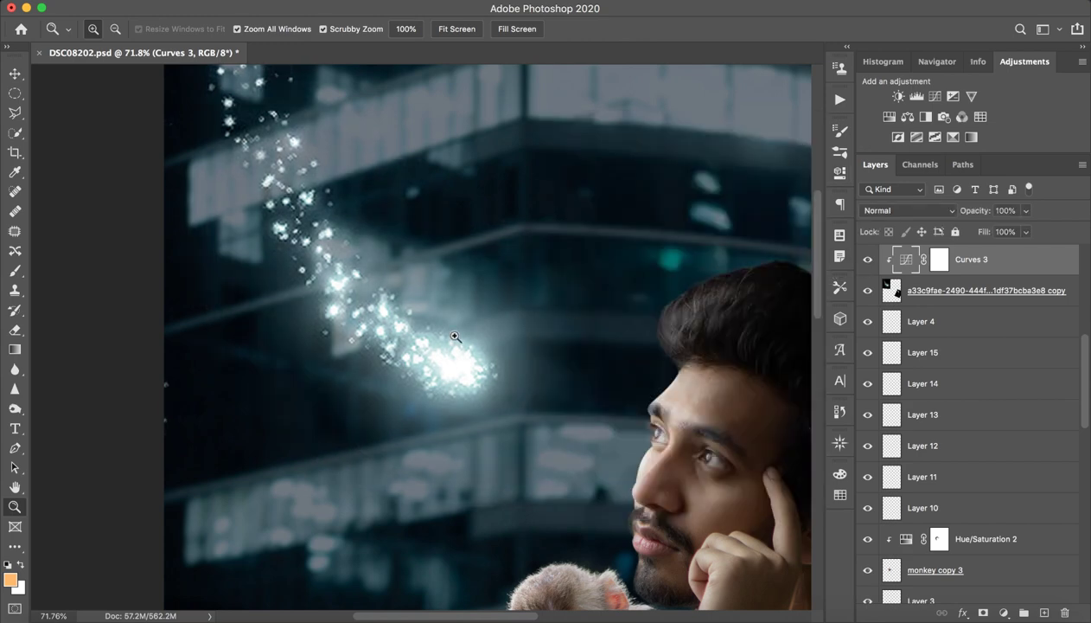
scroll(519, 281, "down", 5)
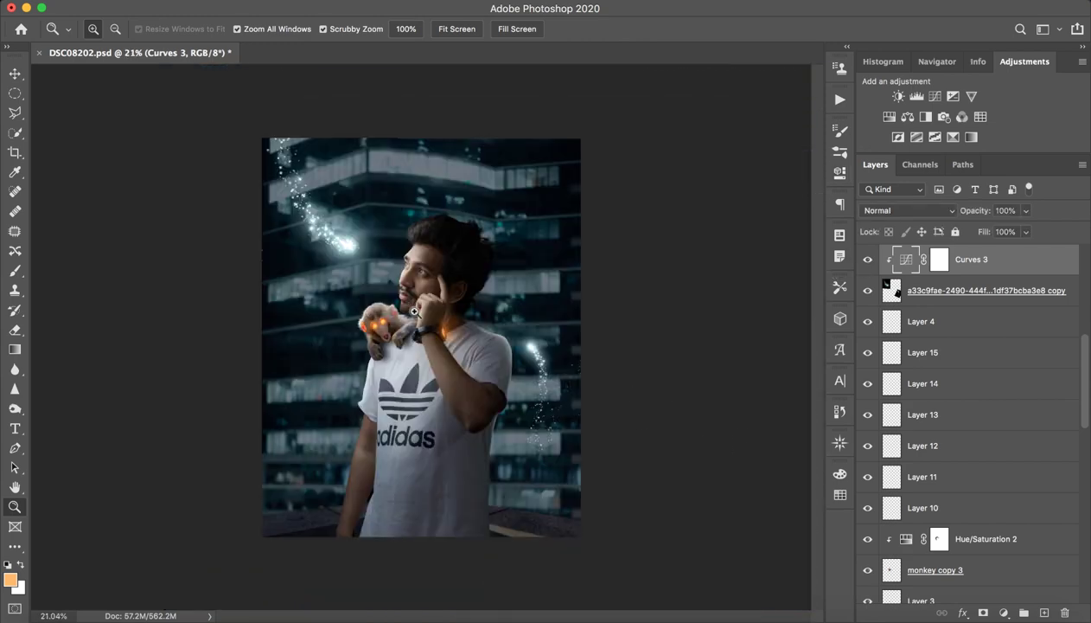
mouse_move(545, 361)
left_mouse_down()
mouse_move(648, 336)
mouse_move(593, 317)
left_mouse_up()
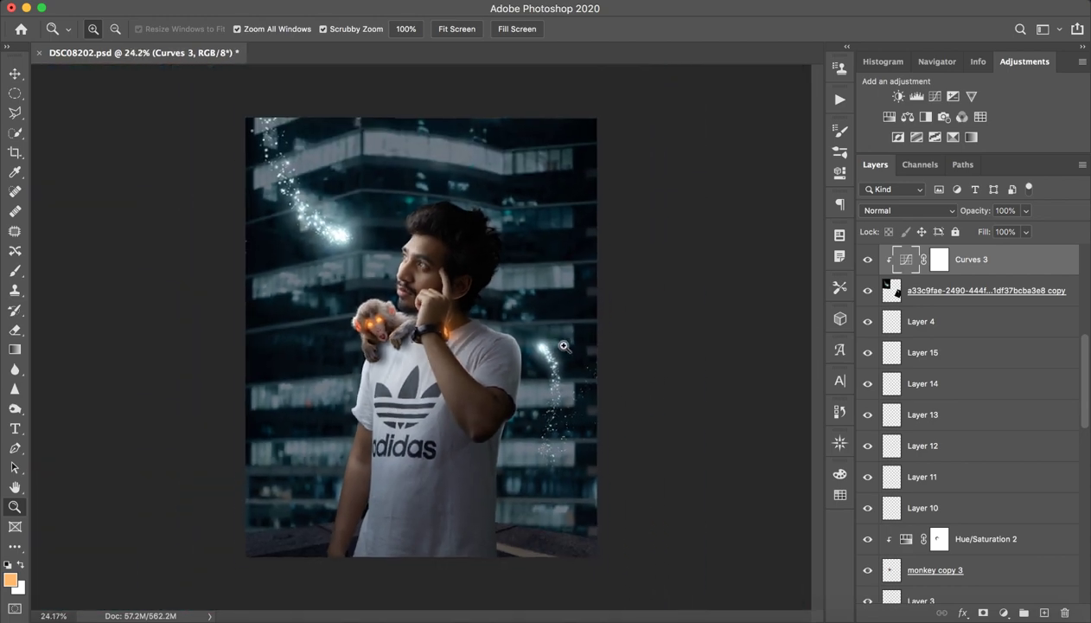
scroll(1003, 415, "down", 10)
Step: Zoom onto the monkey and compare Layer 18's shoulder glow off and on
scroll(986, 407, "down", 1)
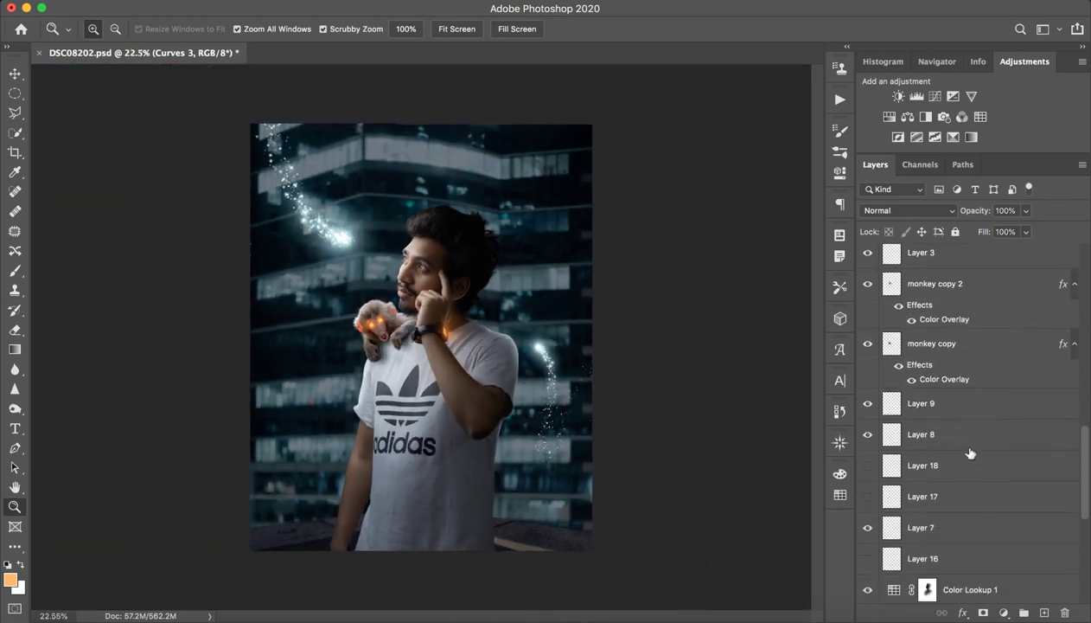
scroll(959, 450, "down", 3)
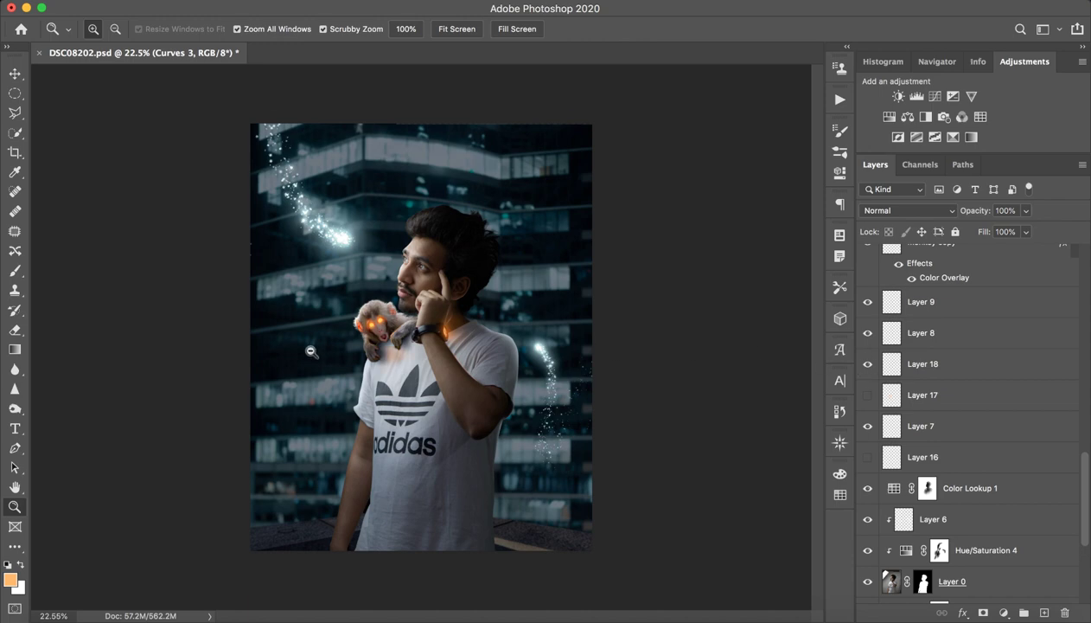
left_click_drag(309, 347, 424, 333)
left_click_drag(680, 311, 309, 313)
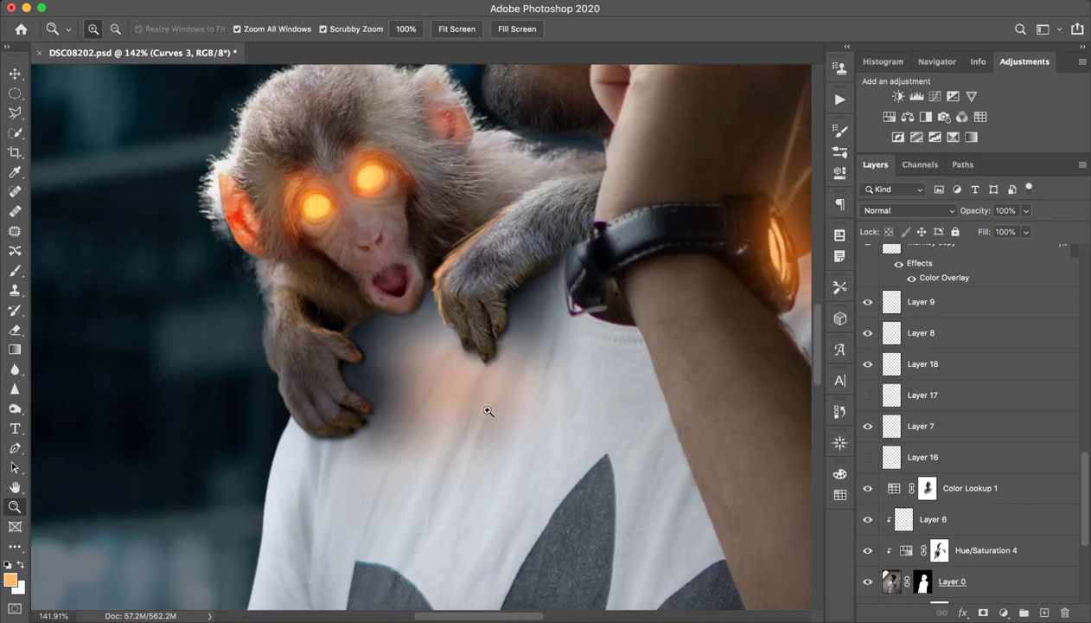
key("b")
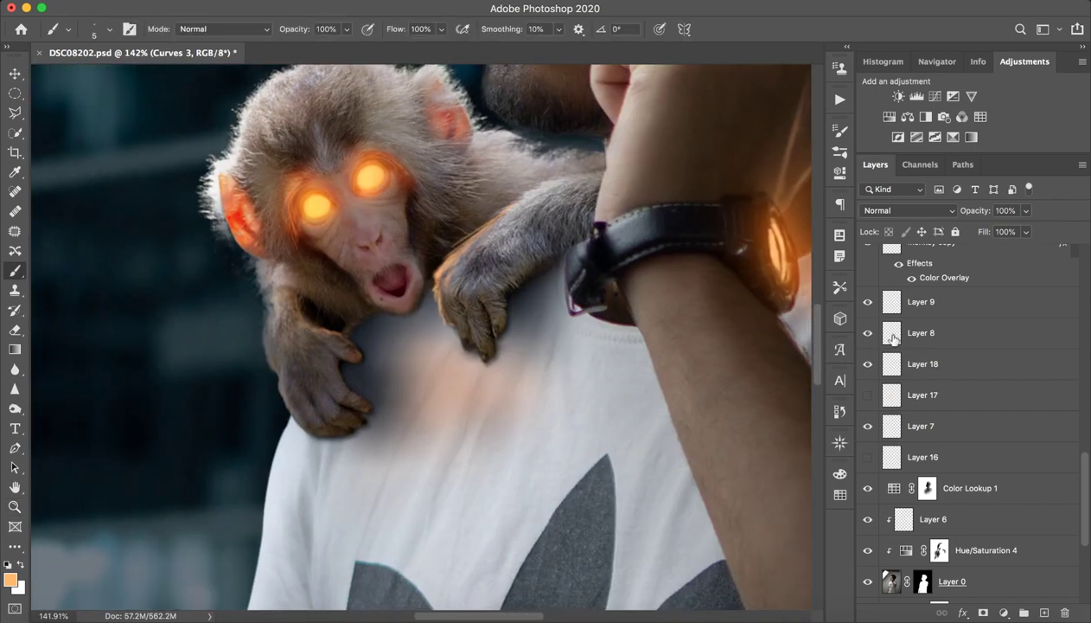
left_click(867, 363)
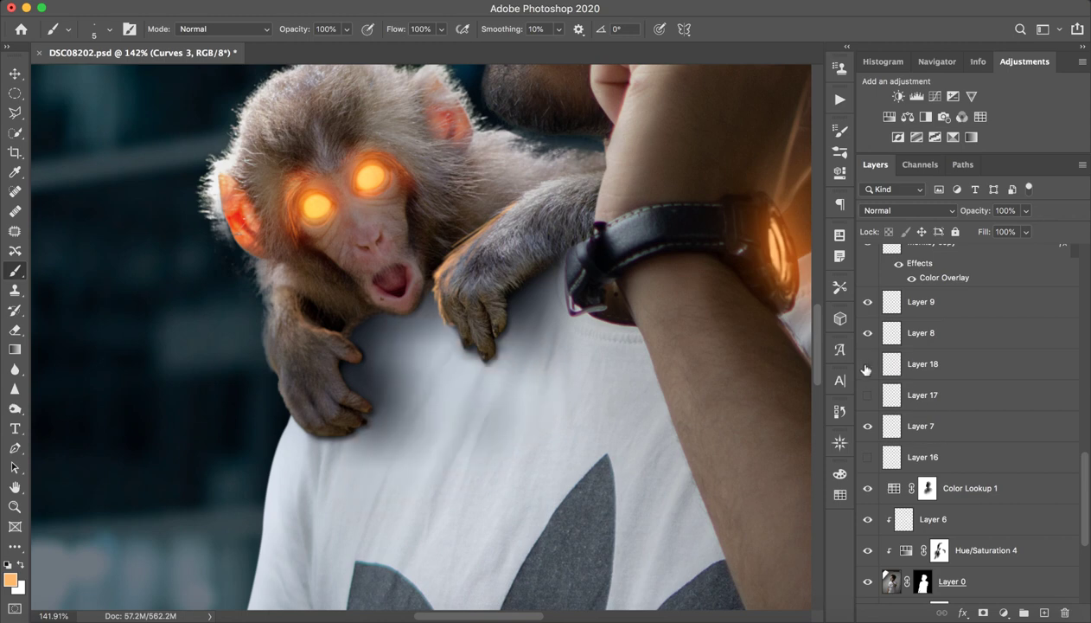
left_click(867, 364)
left_click(938, 363)
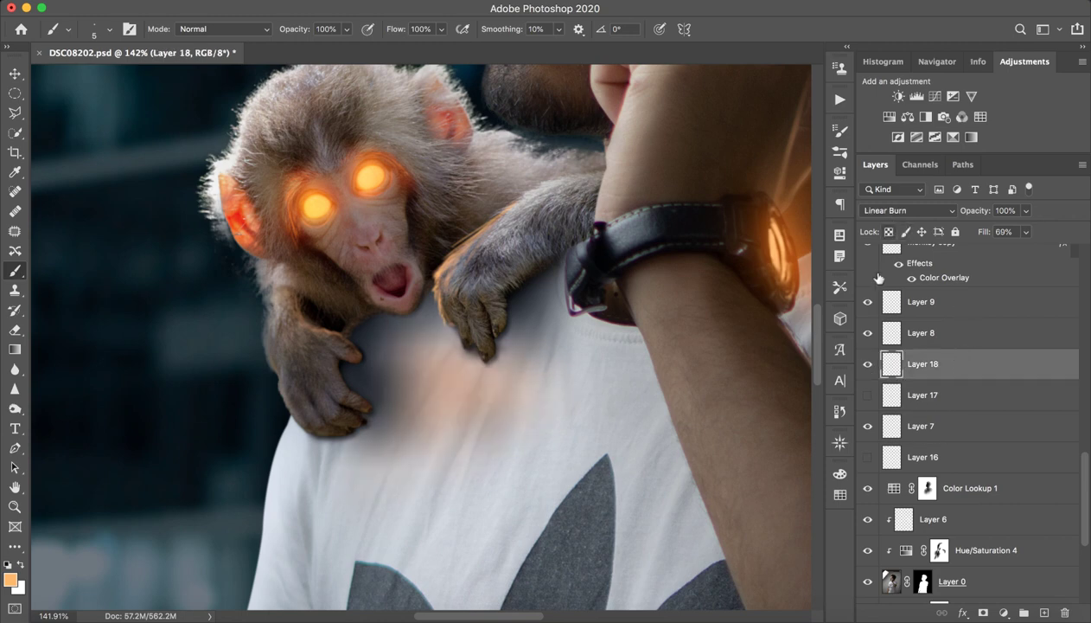
left_click(867, 364)
left_click(867, 364)
Step: Turn on Layers 17 and 16 for orange light on the shirt, then view the whole composite
left_click(868, 394)
left_click(951, 395)
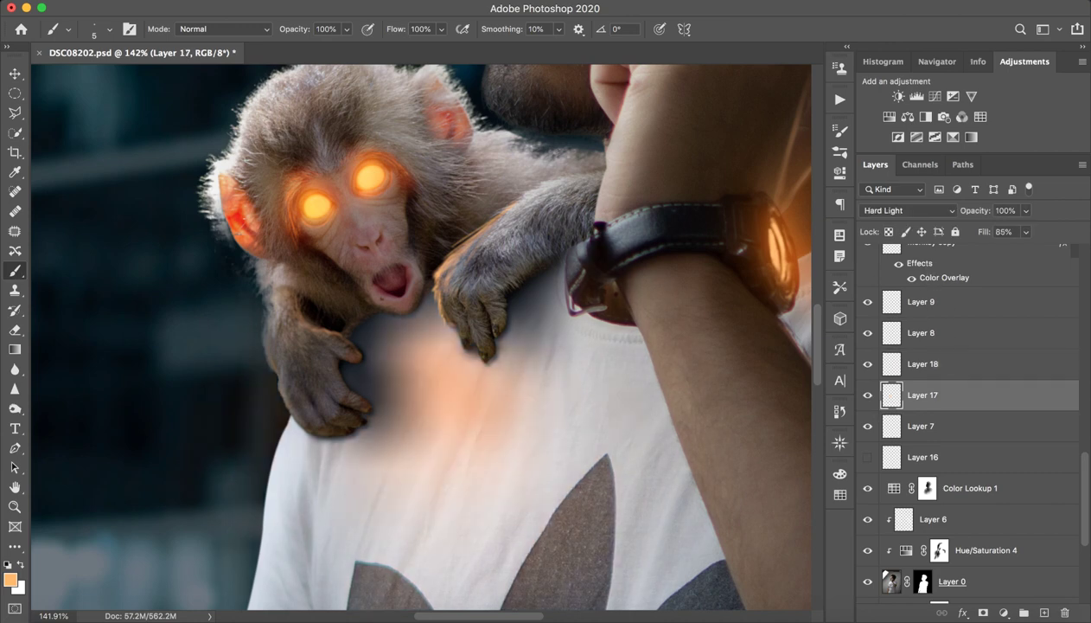
left_click(867, 457)
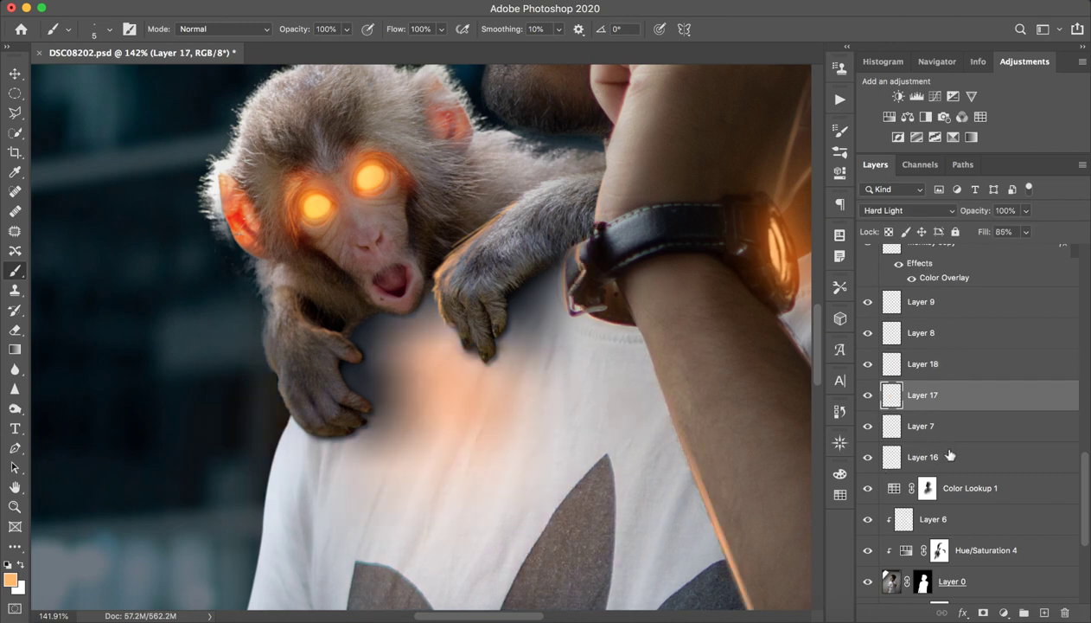
left_click(934, 456)
left_click_drag(670, 527, 602, 352)
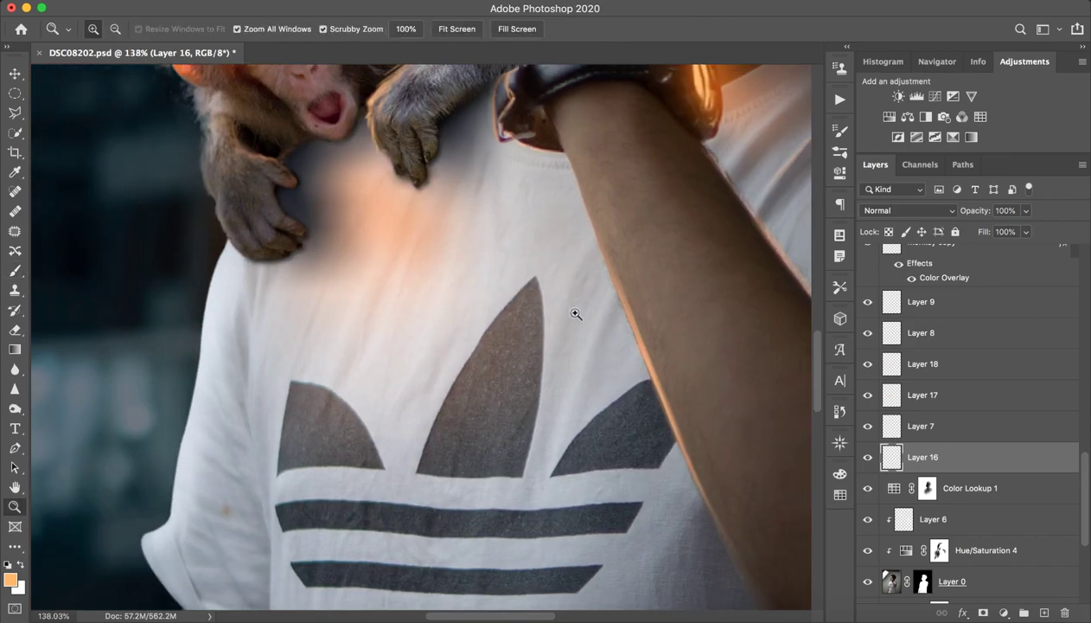
left_click_drag(575, 312, 499, 316)
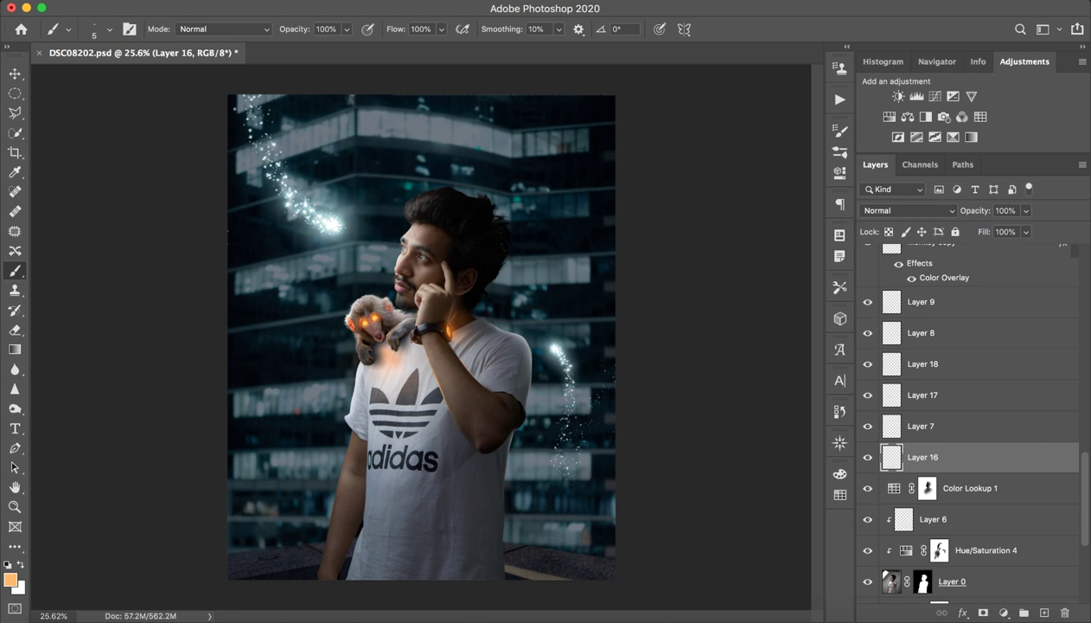
left_click_drag(570, 386, 519, 389)
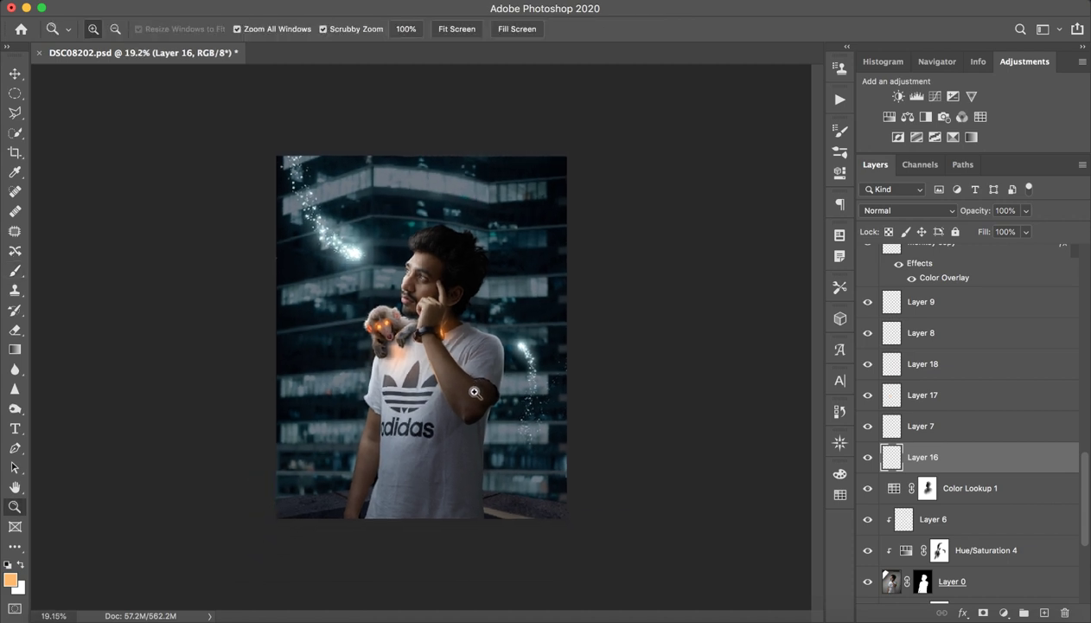
scroll(950, 427, "up", 5)
scroll(951, 427, "up", 5)
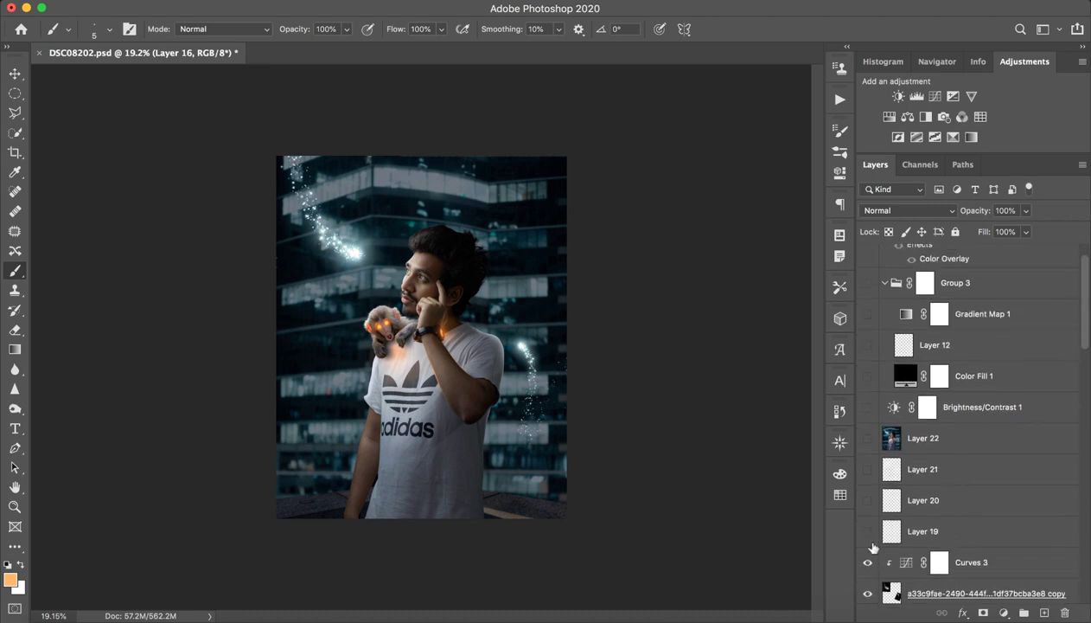
Step: Turn on Layer 19 and zoom in on its orange streak along the forearm
left_click(908, 521)
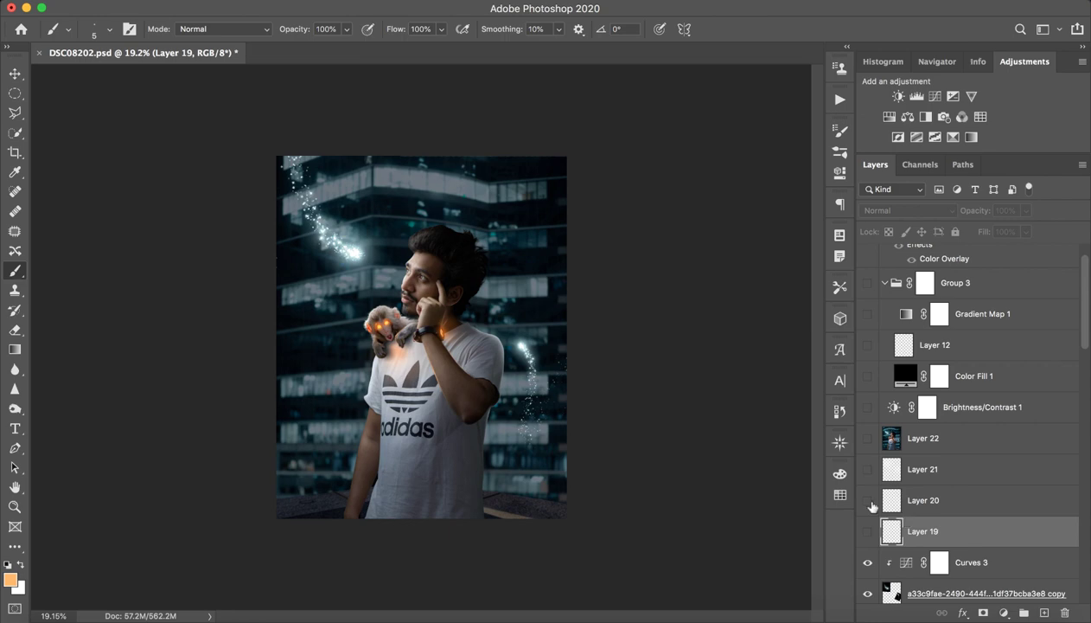
left_click(868, 534)
key("z")
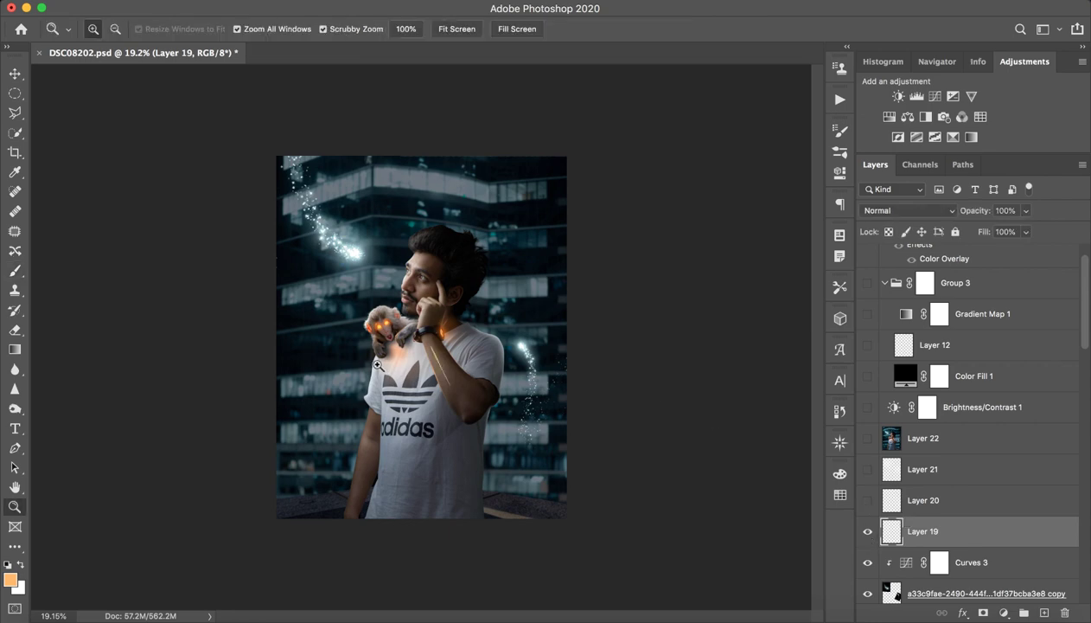
left_click_drag(393, 346, 488, 323)
left_click_drag(722, 298, 580, 302)
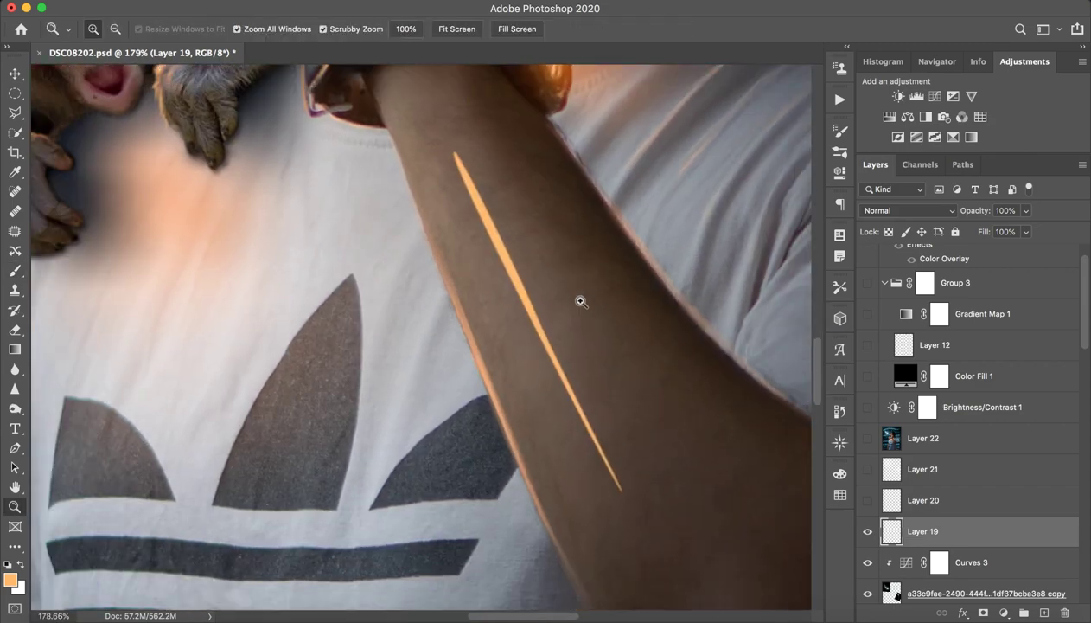
Step: Quick Export Layer 19 as a PNG named 'Cut hand'
right_click(994, 541)
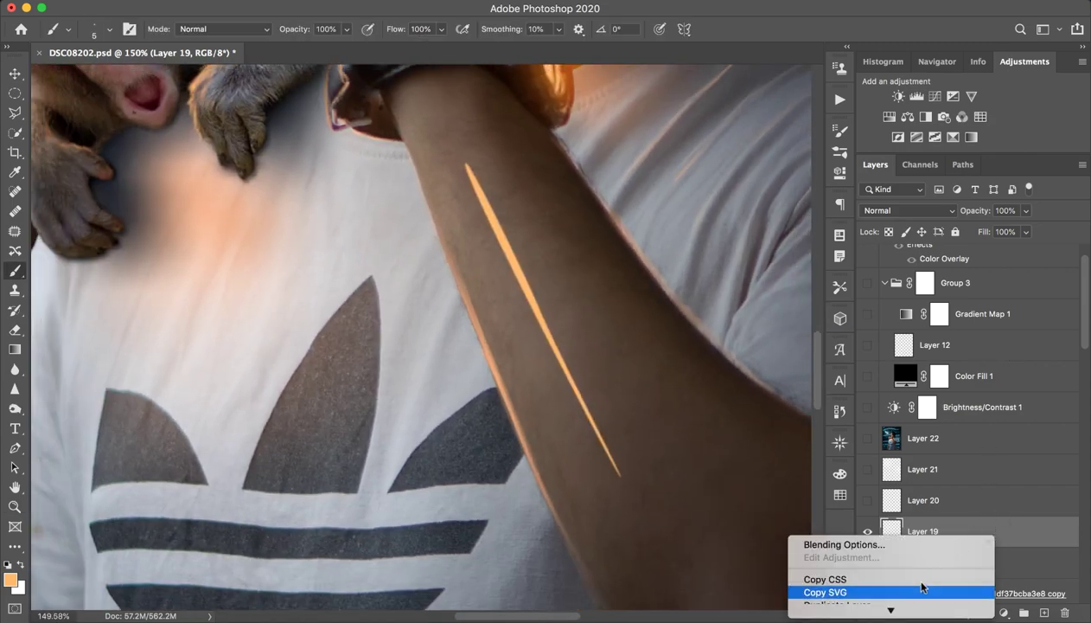
left_click(896, 522)
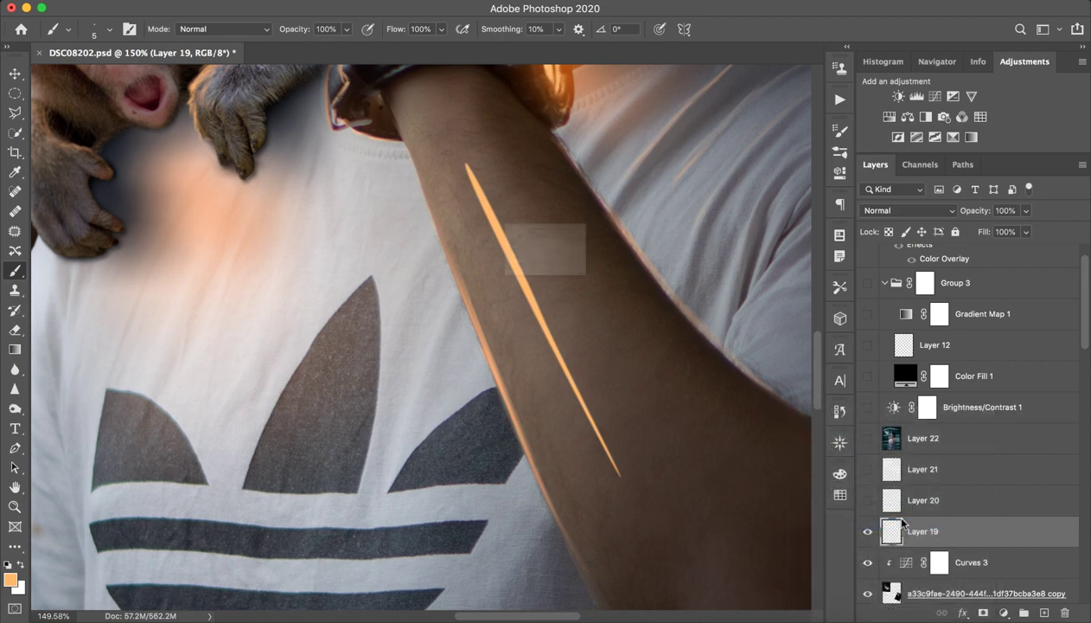
type("Cu")
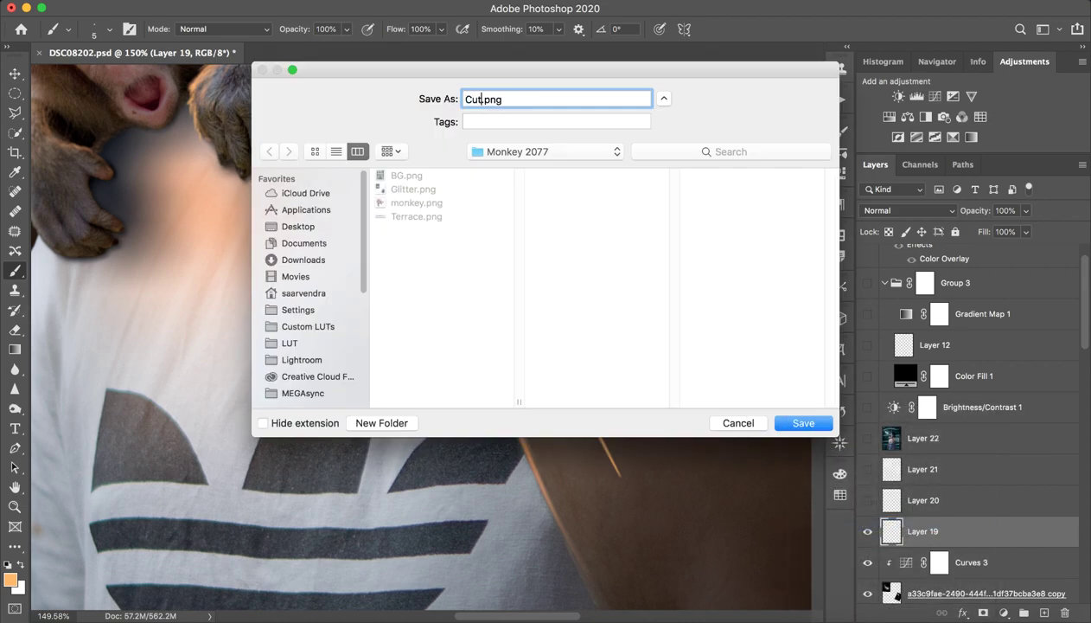
type("t hand")
key("Return")
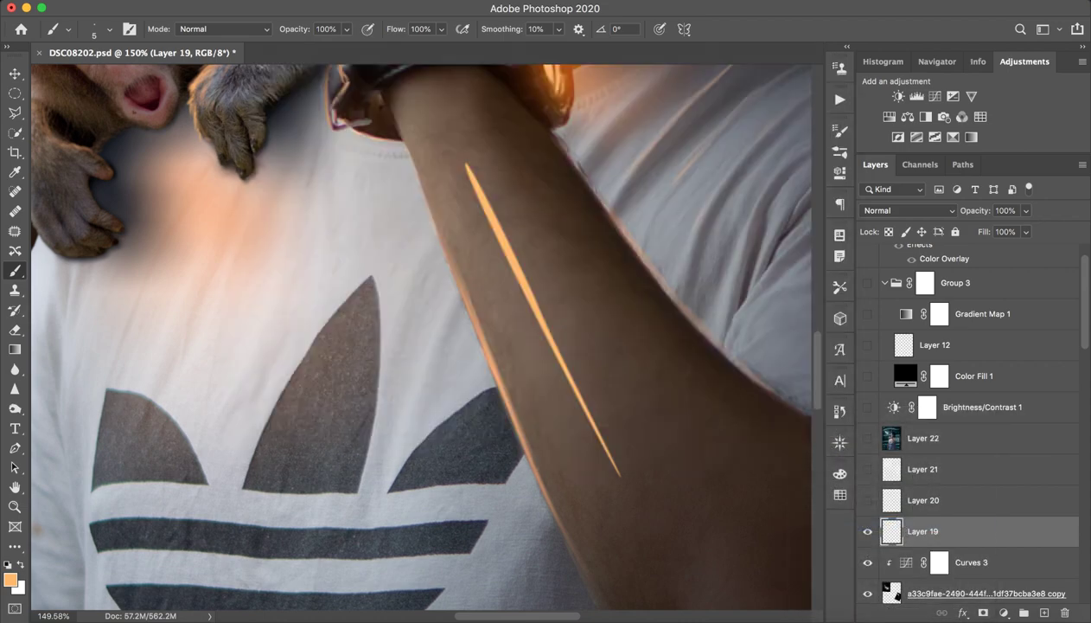
Step: Turn on Layer 20 and keep its blend mode at Pin Light
left_click(867, 500)
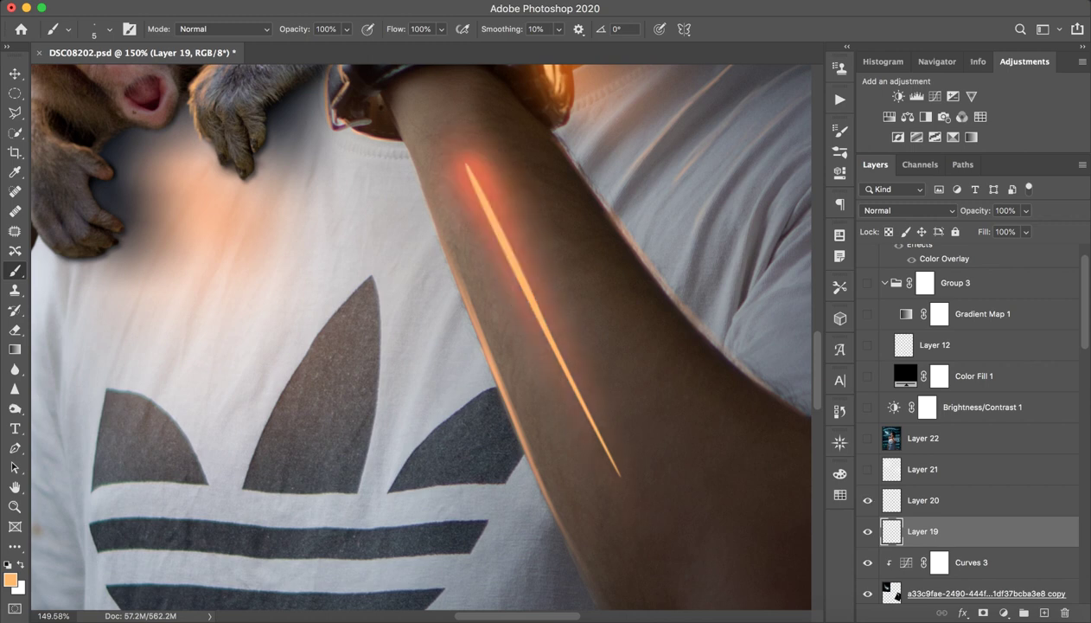
left_click(923, 500)
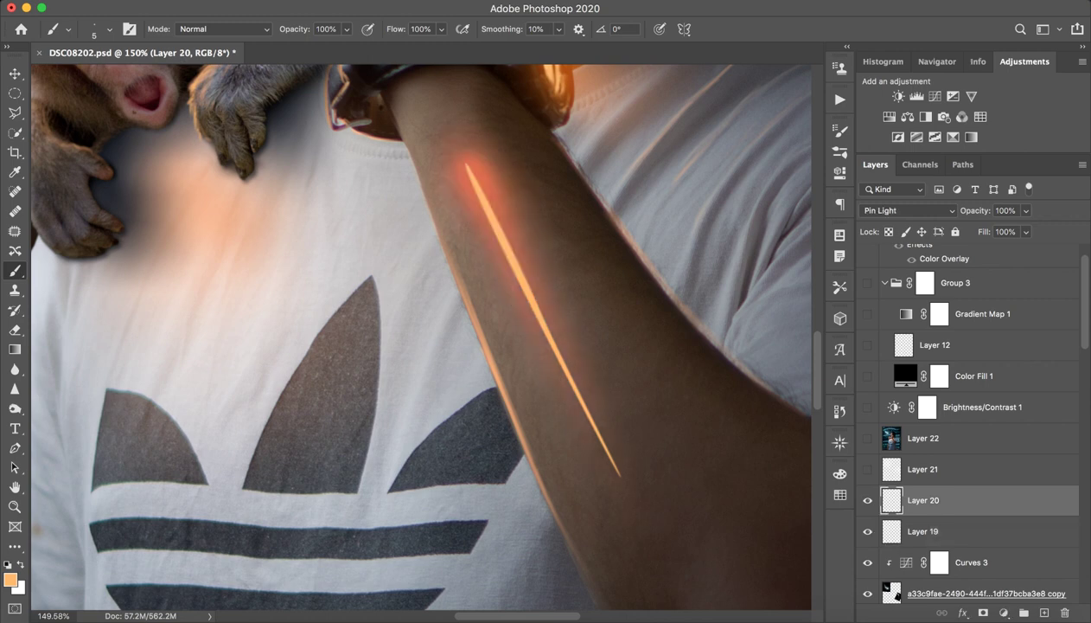
left_click(907, 210)
left_click(904, 212)
Step: With a 139 px brush, paint soft orange glow along the forearm streak, undoing the last stroke
left_click_drag(536, 324, 606, 313)
left_click_drag(563, 372, 621, 471)
left_click_drag(474, 186, 570, 415)
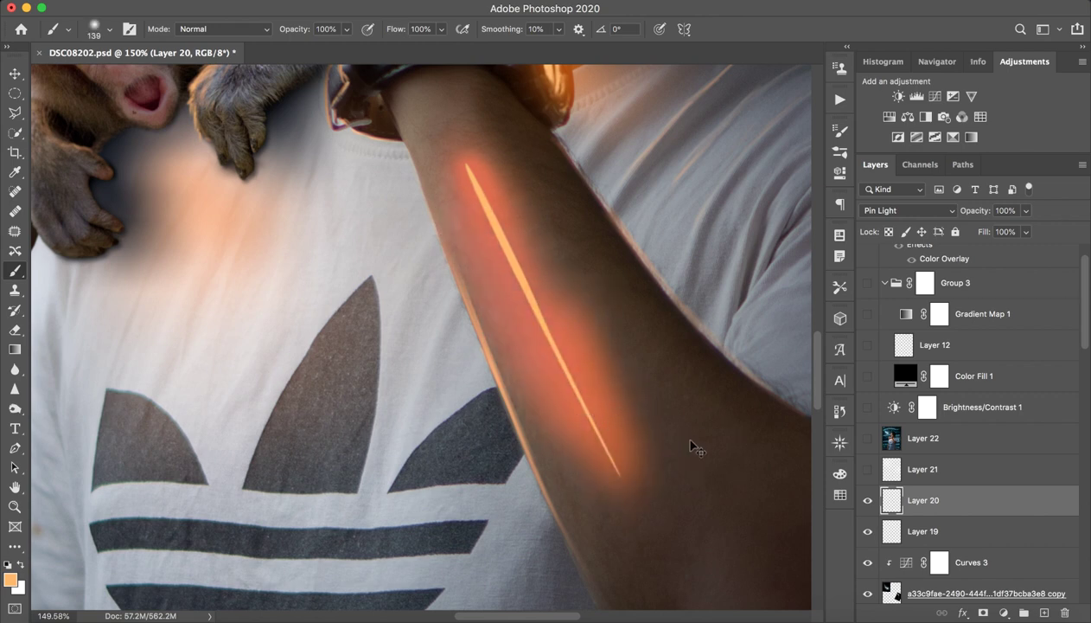
key("ctrl+z")
key("ctrl+z")
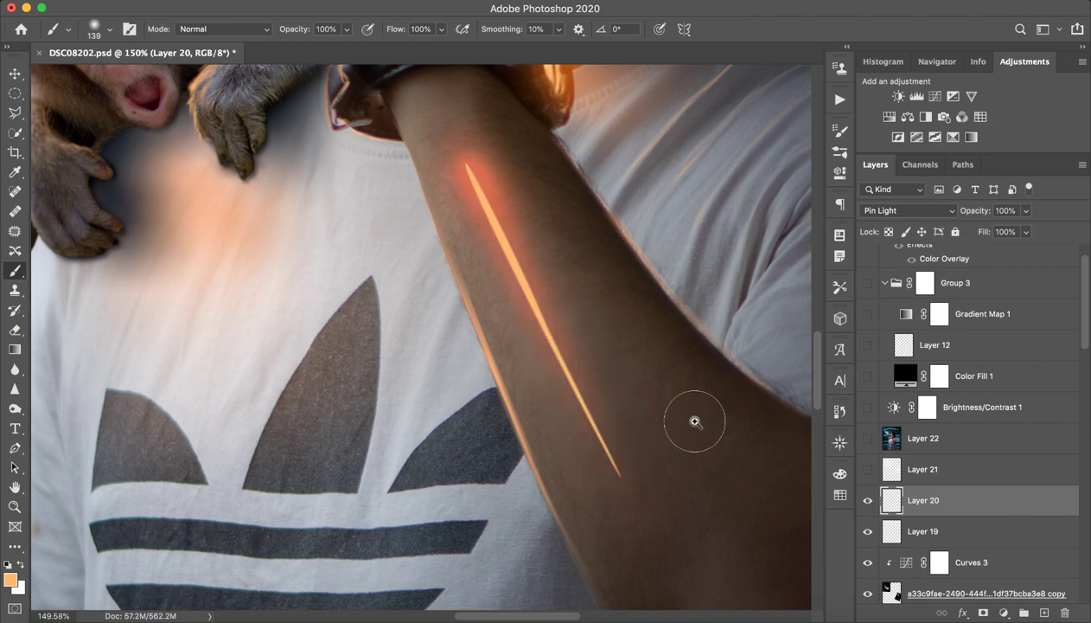
key("z")
mouse_move(696, 420)
left_mouse_down()
mouse_move(599, 465)
mouse_move(670, 450)
left_mouse_up()
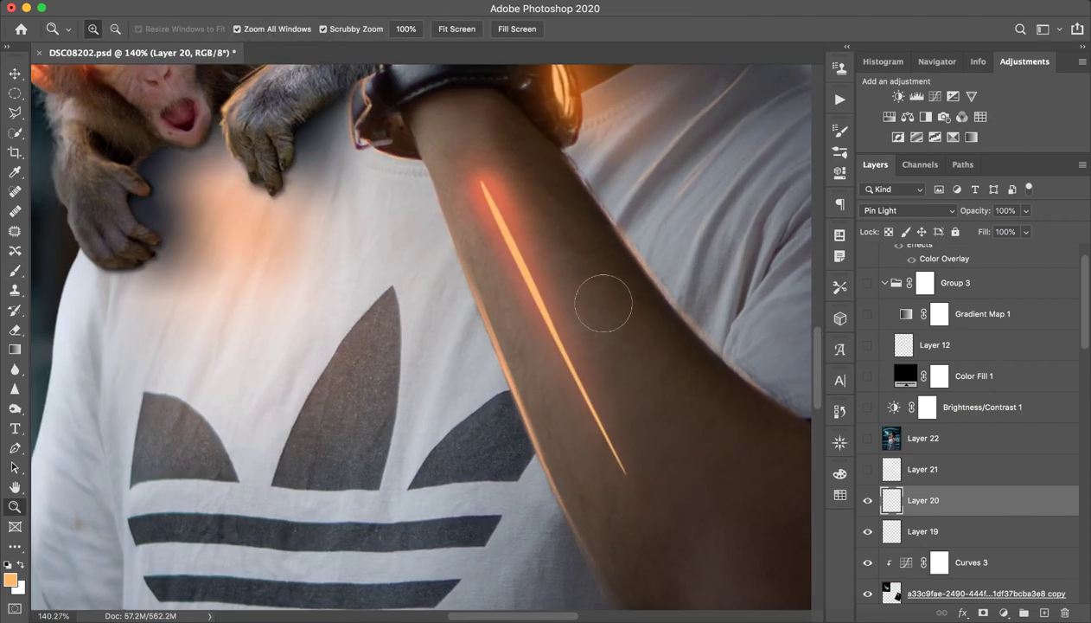
key("b")
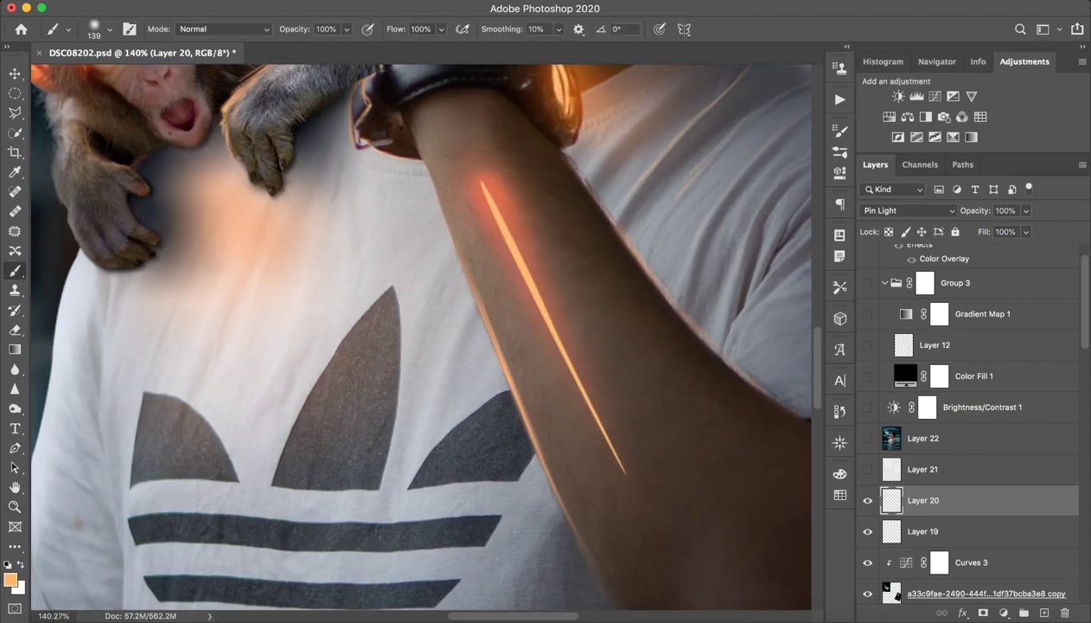
key("z")
left_click_drag(629, 363, 597, 382)
Step: Make Layer 21 visible after toggling it a few times
key("b")
key("alt+]")
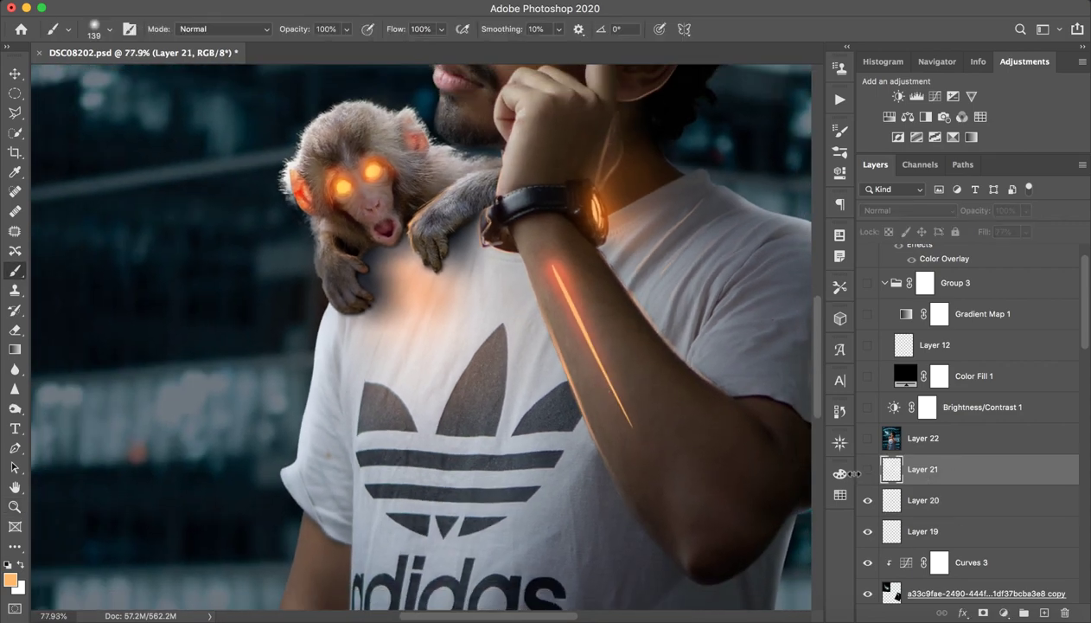
left_click(868, 469)
left_click(867, 468)
left_click(867, 469)
key("z")
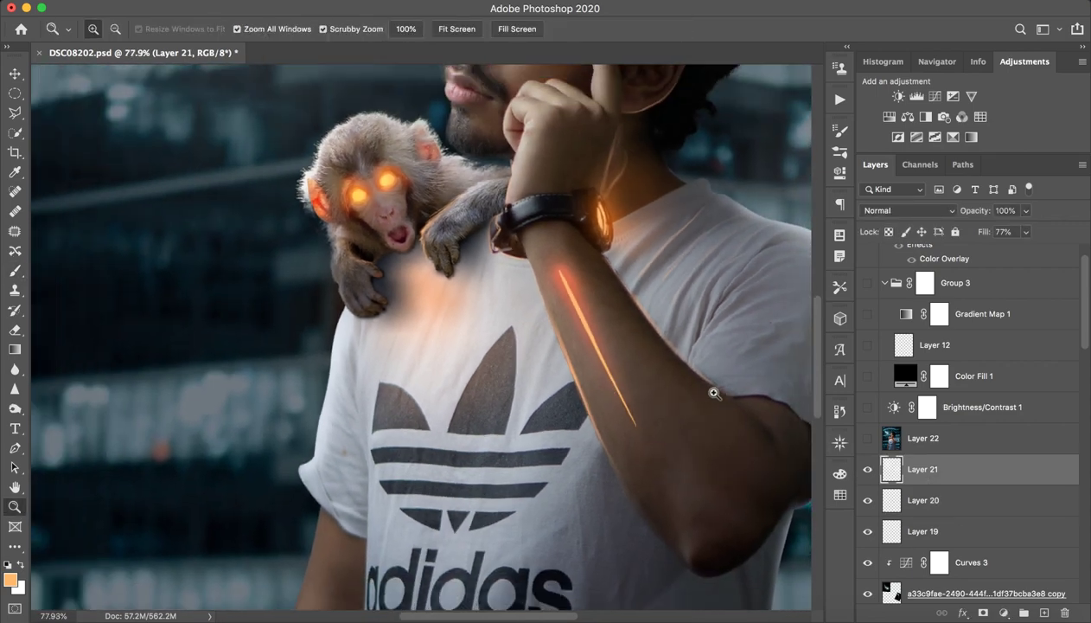
left_click_drag(713, 394, 683, 344)
Step: Test a 2703 px white glow over the two sparkle trails, then undo both strokes
key("b")
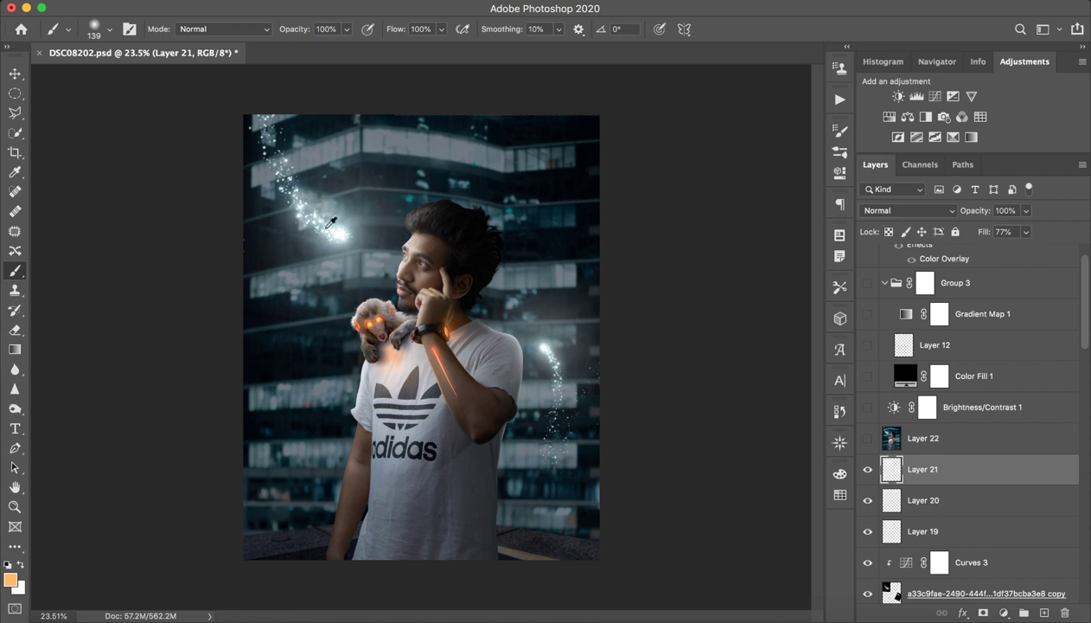
left_click_drag(316, 286, 381, 285)
key("x")
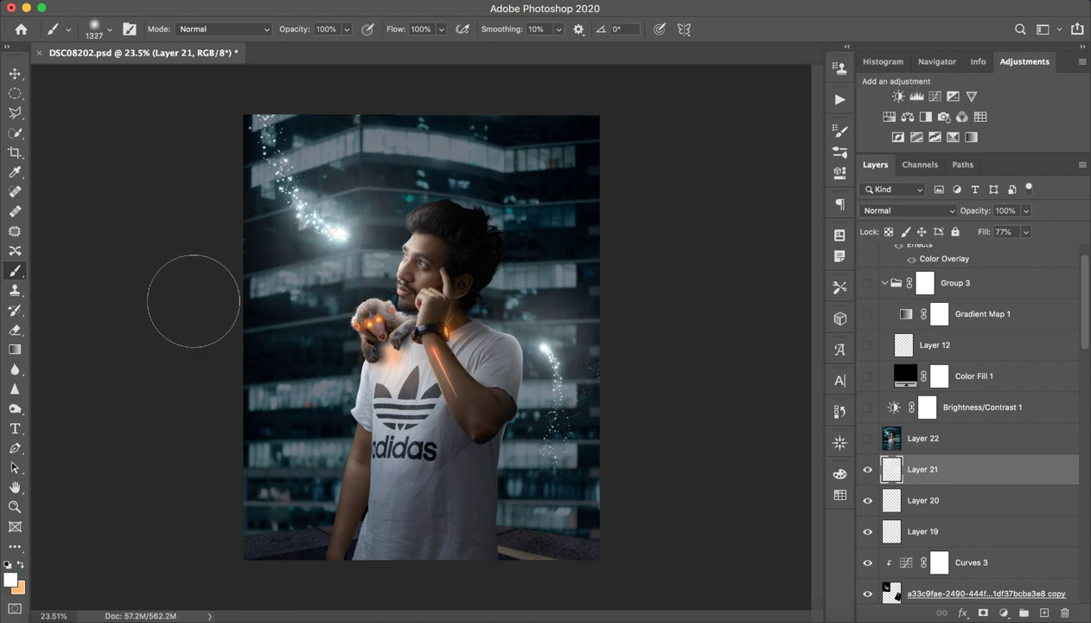
left_click_drag(333, 221, 406, 223)
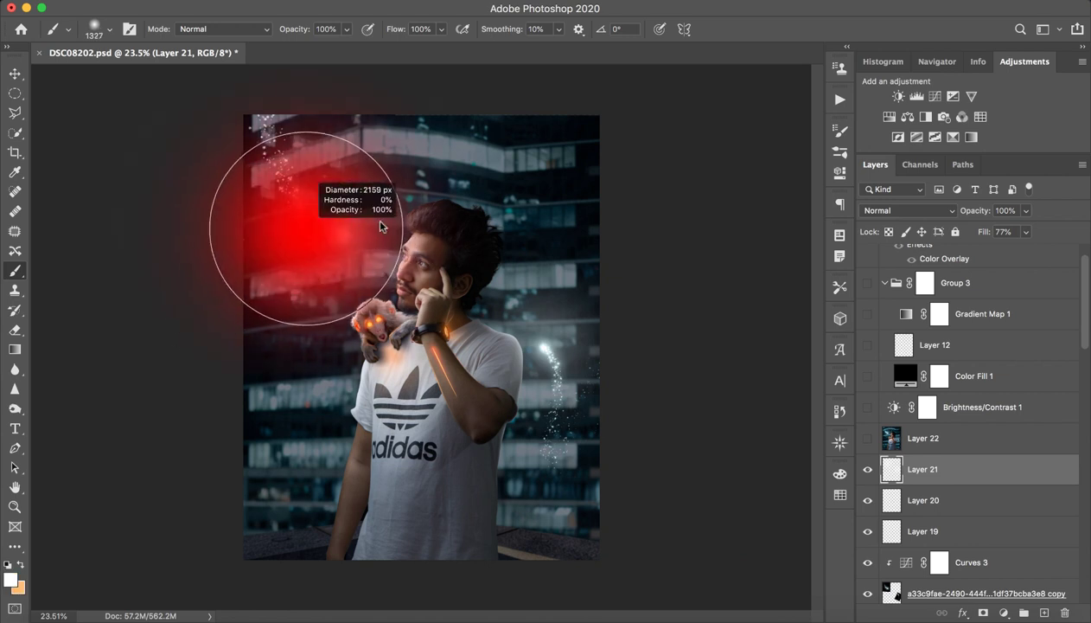
left_click(337, 222)
left_click(562, 343)
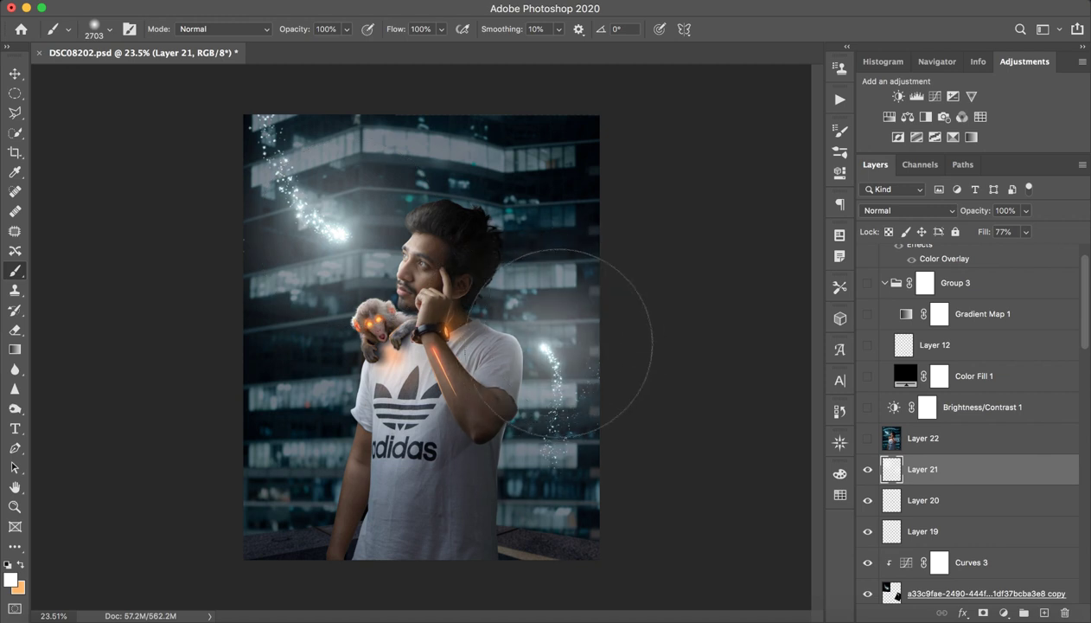
key("ctrl+z")
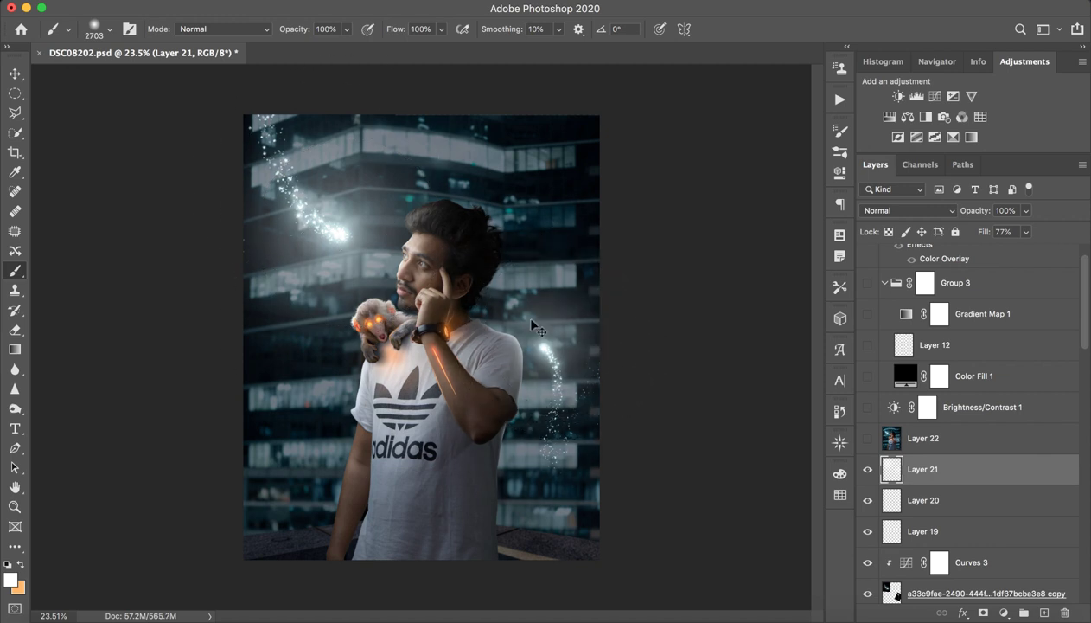
key("ctrl+z")
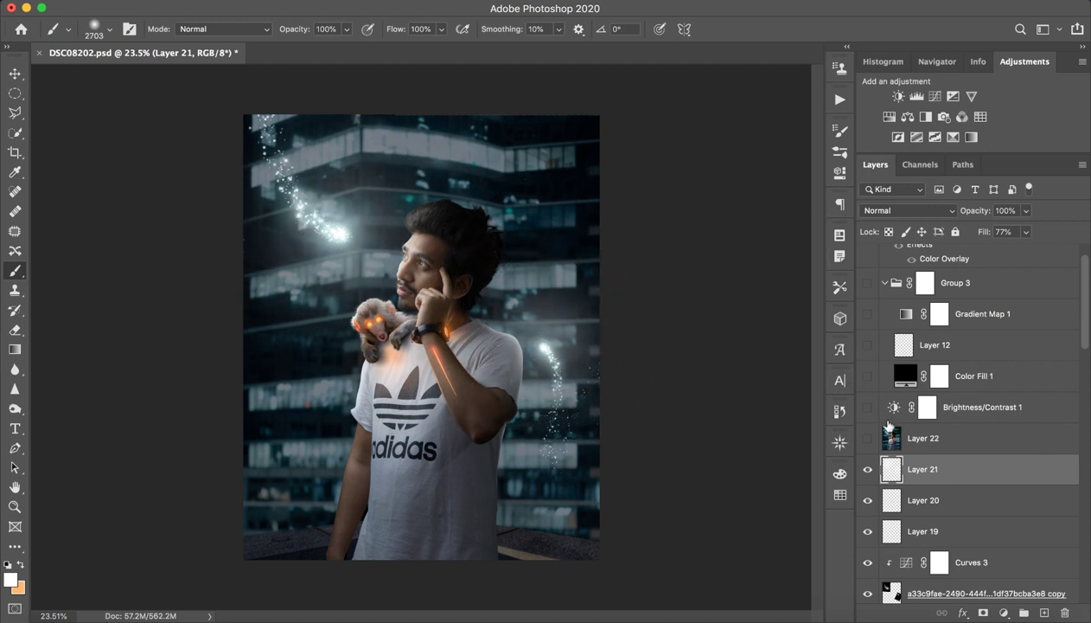
left_click(965, 439)
Step: Turn on Layer 22 to give the composite its teal tint
left_click(867, 439)
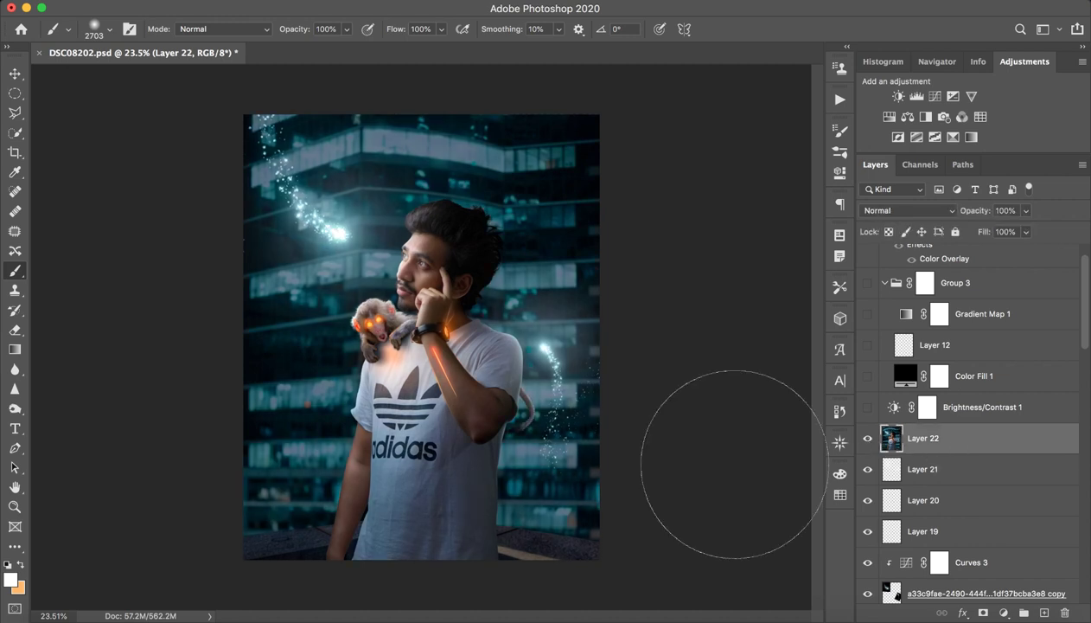
key("z")
left_click_drag(578, 346, 578, 286)
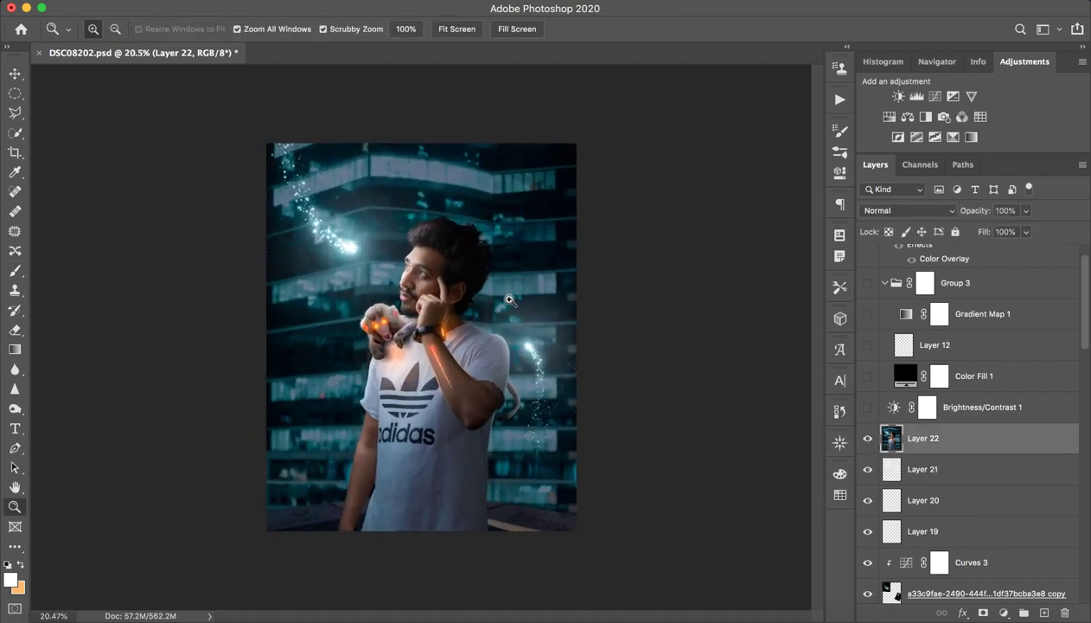
key("b")
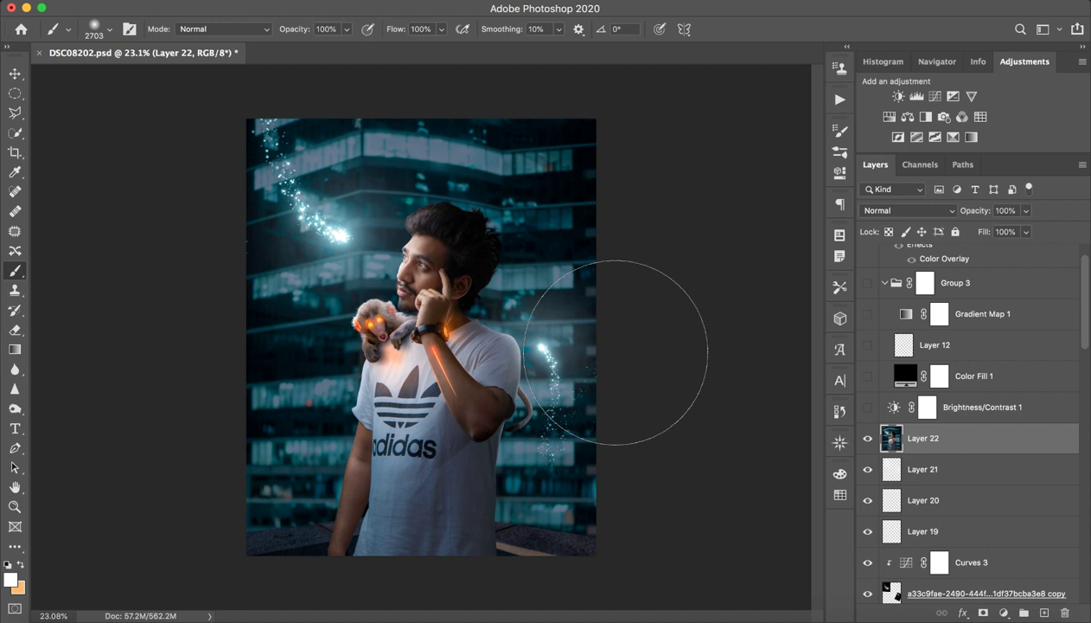
left_click(982, 407)
left_click(865, 413)
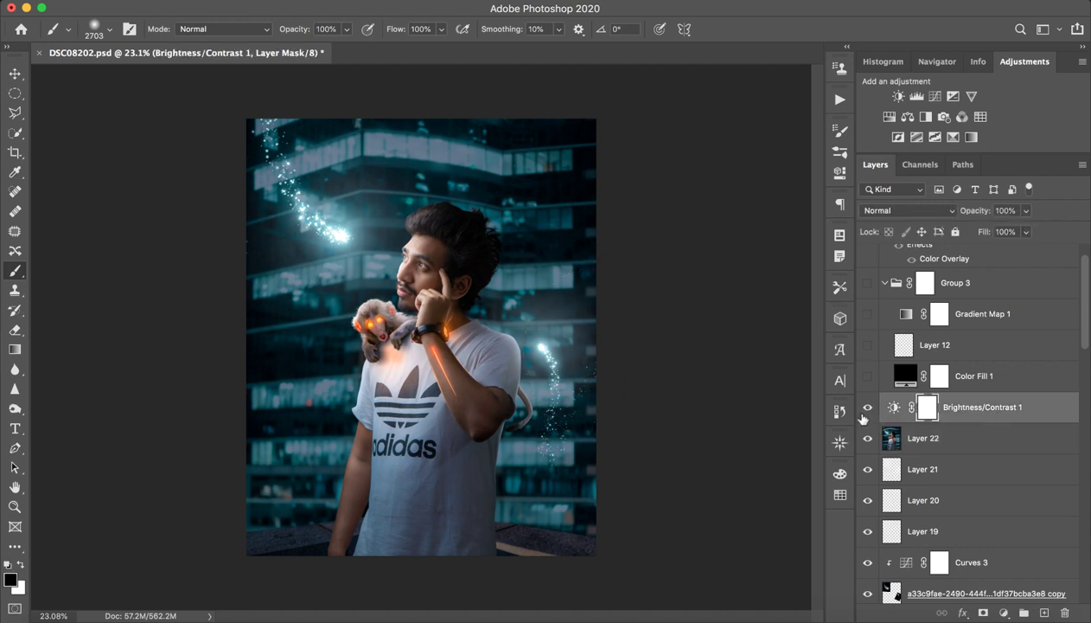
left_click(867, 407)
double_click(894, 408)
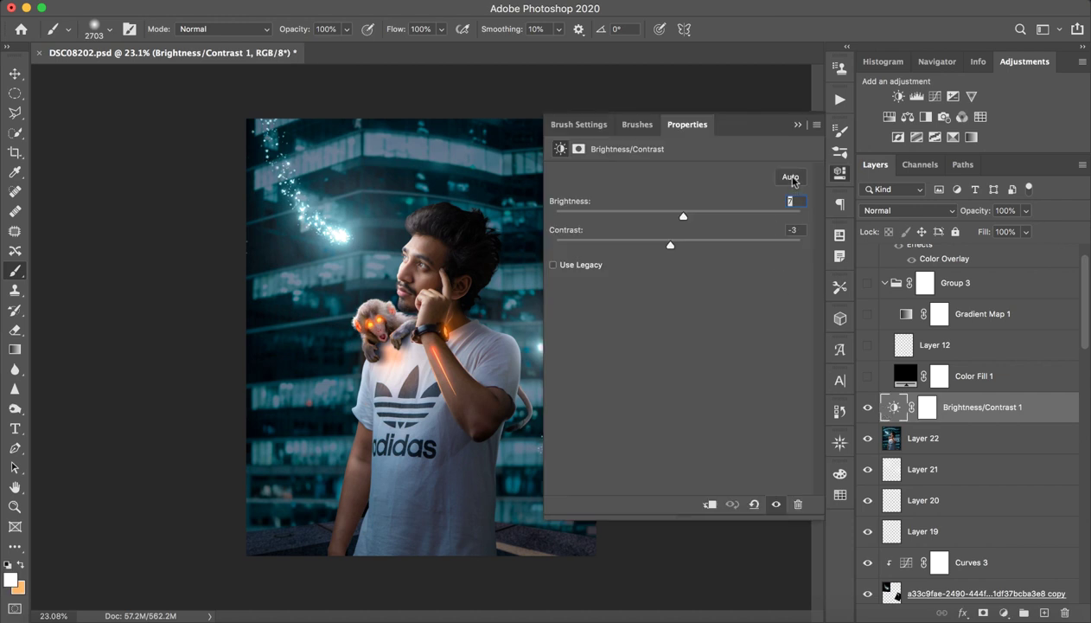
left_click(796, 124)
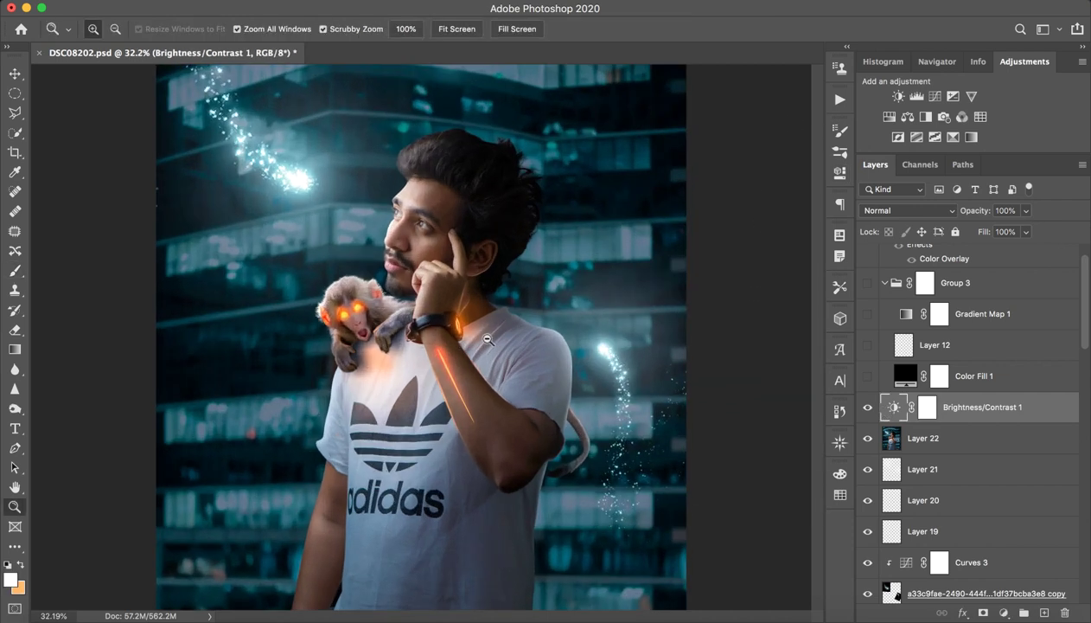
left_click_drag(449, 338, 461, 339)
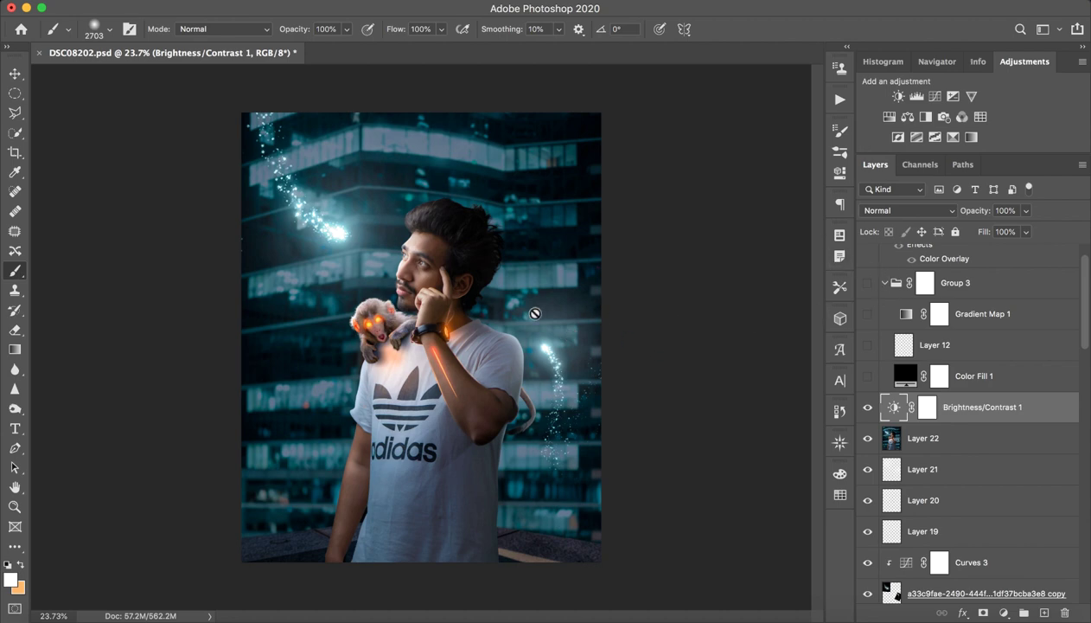
left_click_drag(454, 333, 478, 337)
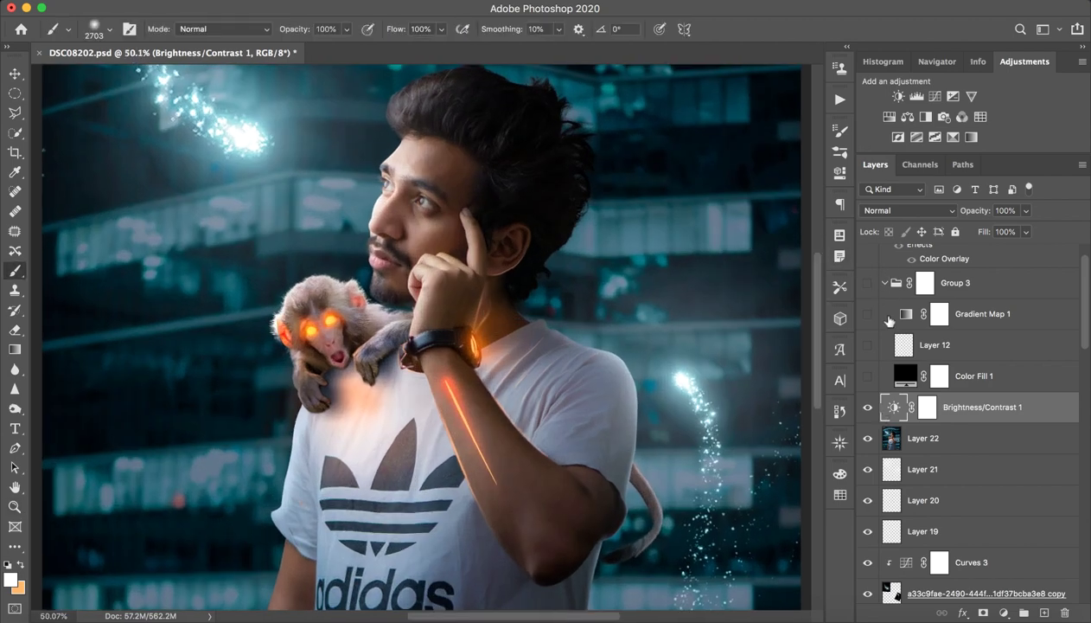
Step: Show Layer 12 inside Group 3 for the watch smoke, comparing the group off and on
left_click(882, 284)
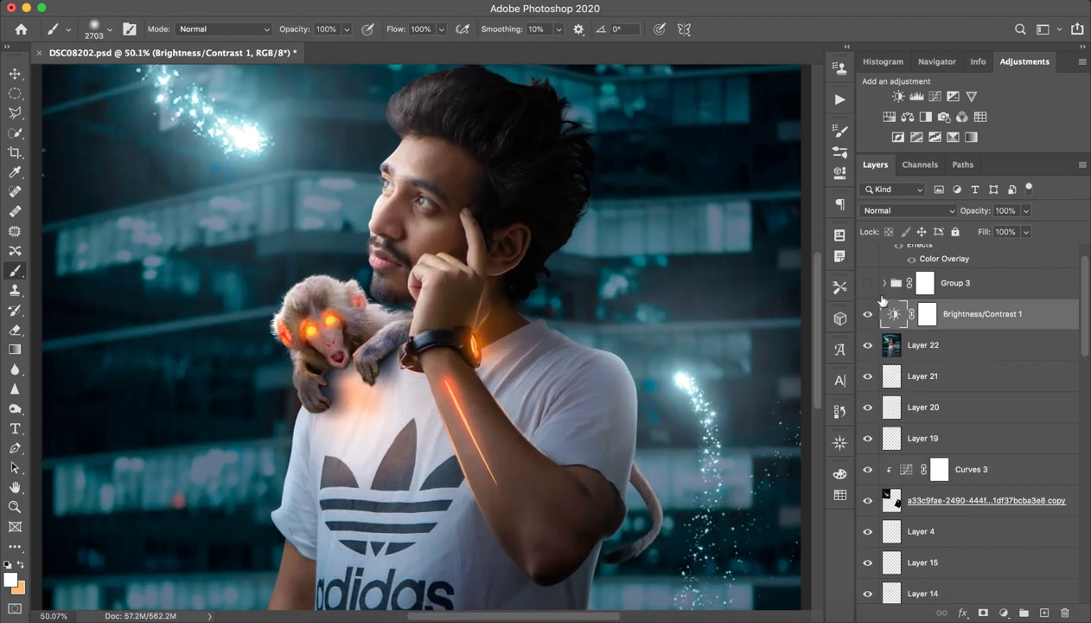
left_click(973, 285)
scroll(958, 344, "up", 2)
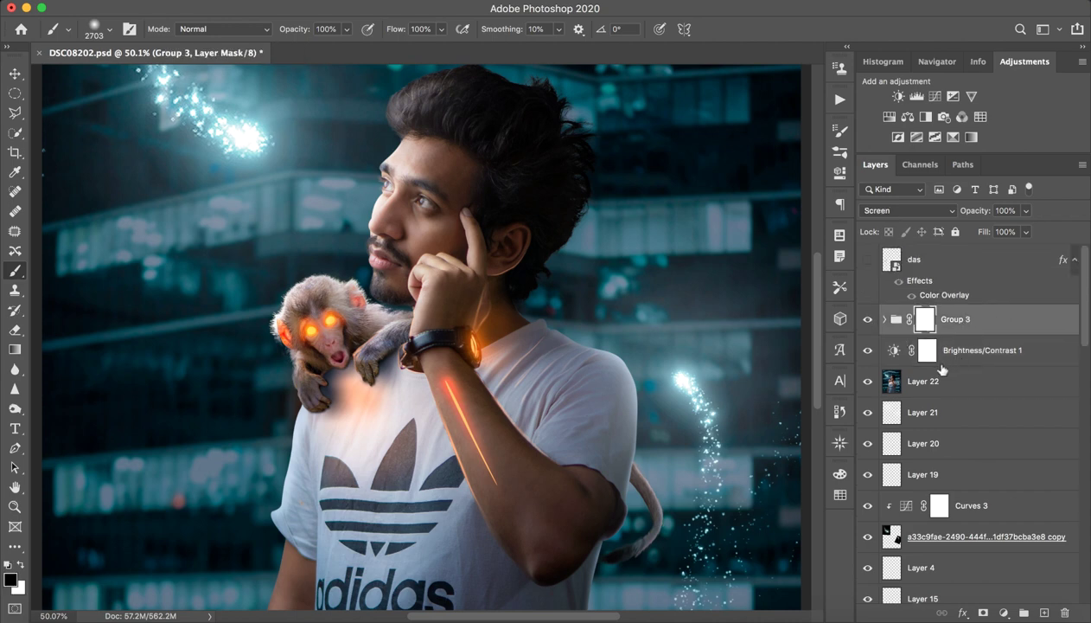
left_click(883, 319)
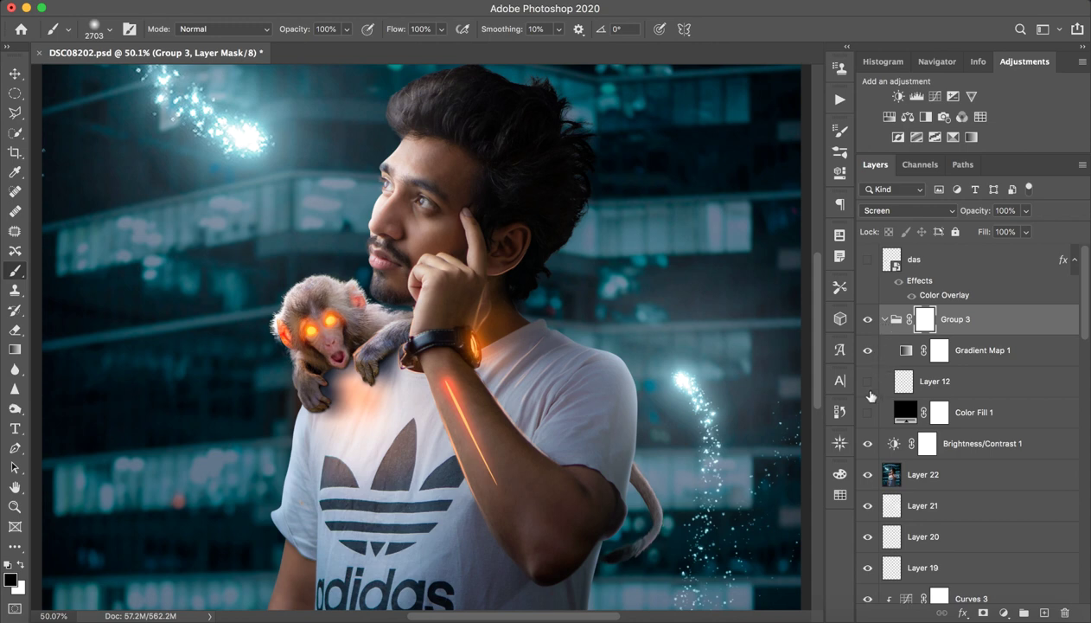
left_click(867, 382)
left_click(883, 319)
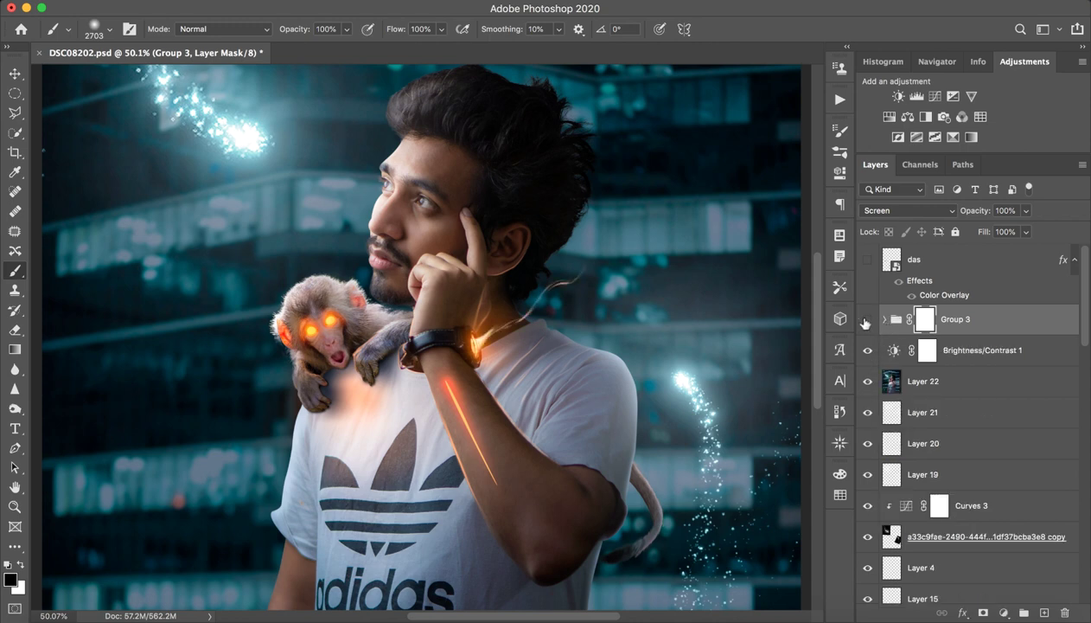
left_click(867, 319)
left_click(867, 319)
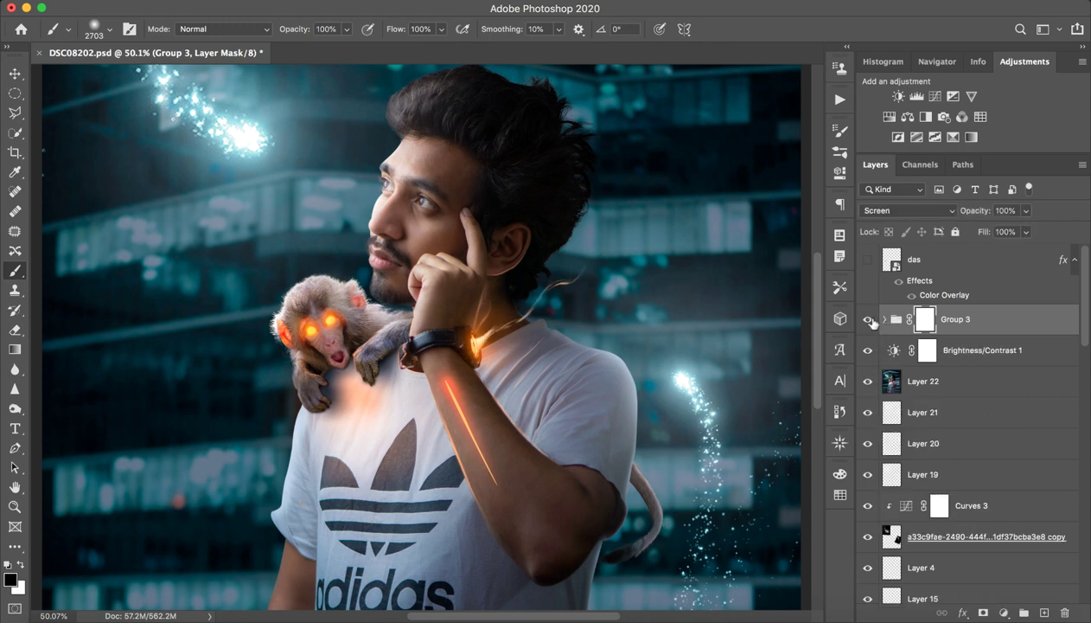
Step: Quick-export Group 3 as a PNG named WatchGlow into the Monkey 2077 folder
right_click(993, 327)
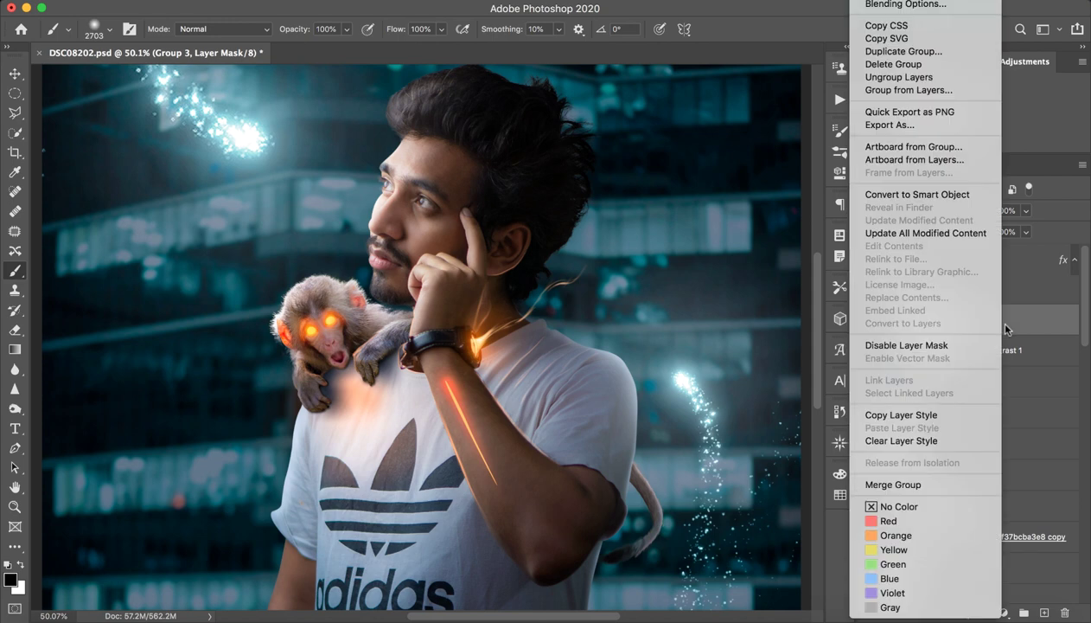
left_click(919, 116)
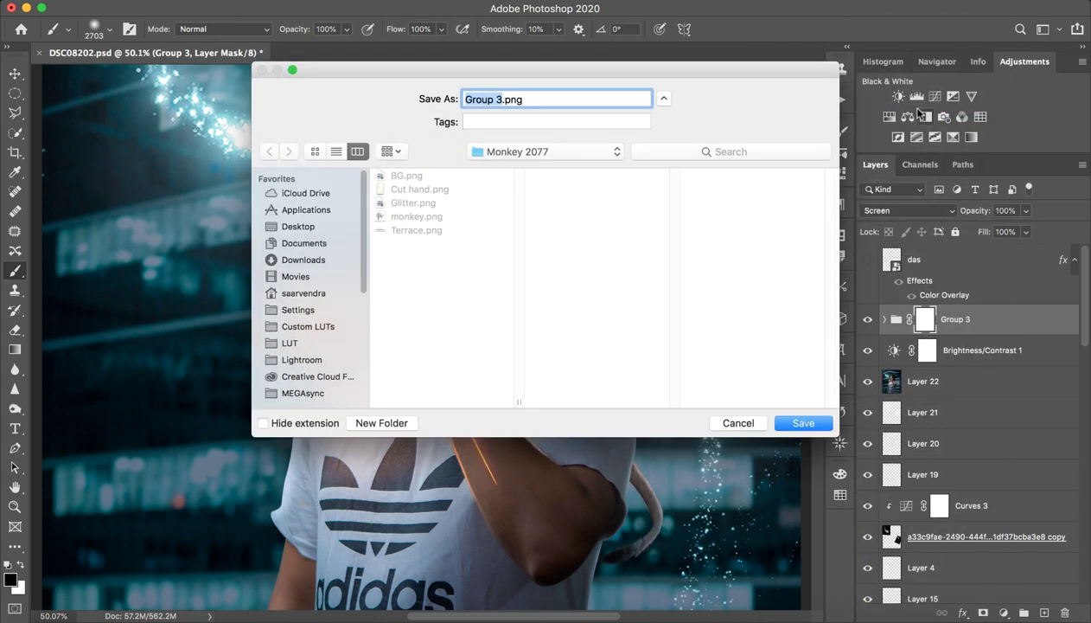
type("Watch ")
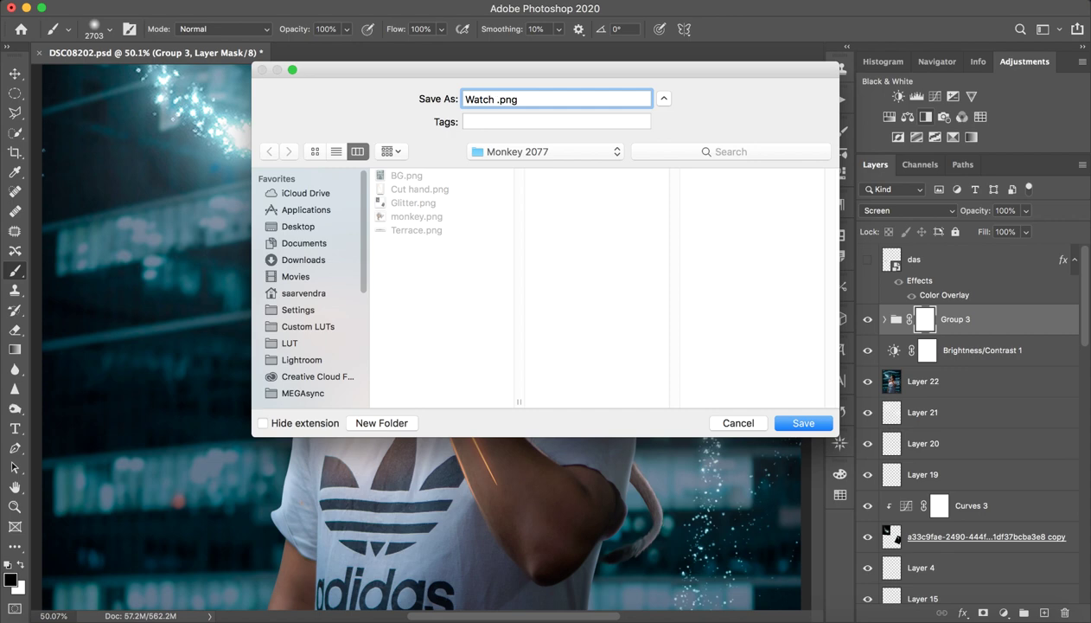
type("Glow")
key("Return")
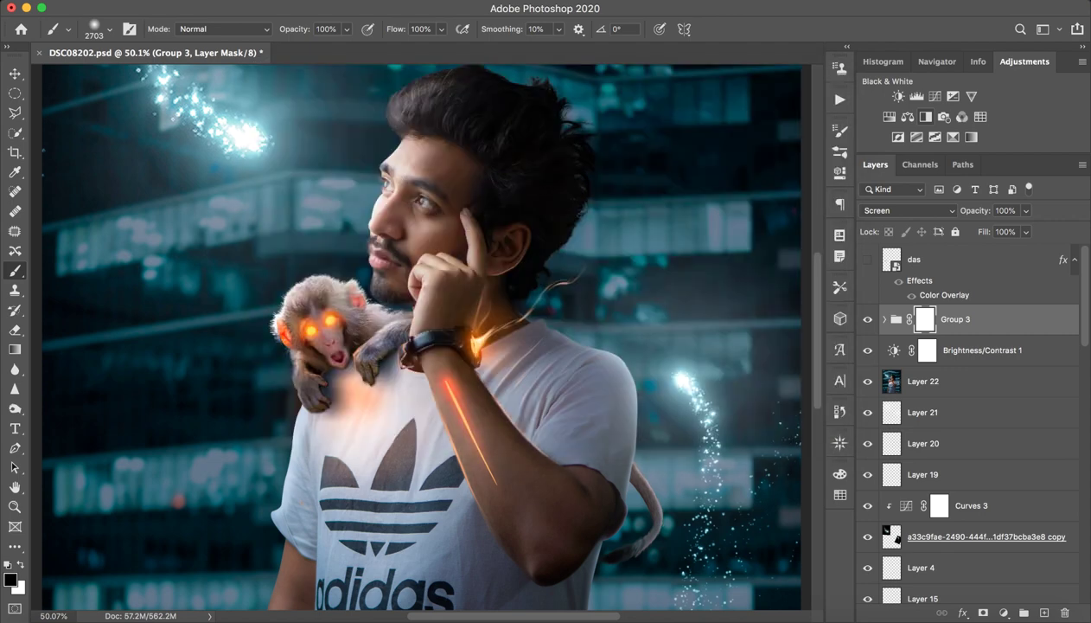
key("z")
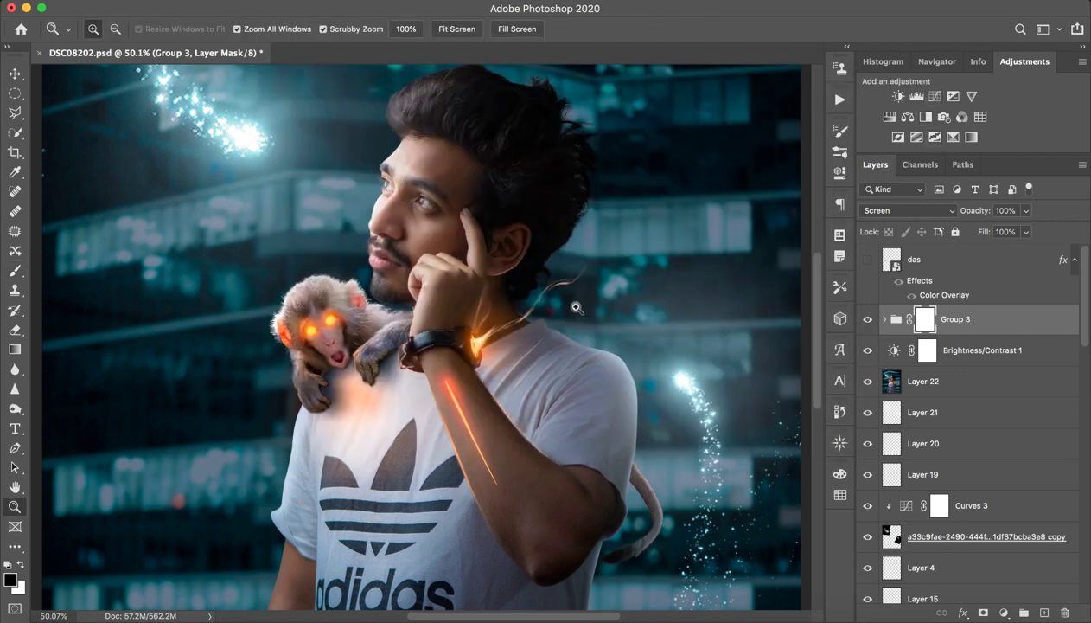
left_click_drag(577, 307, 524, 317)
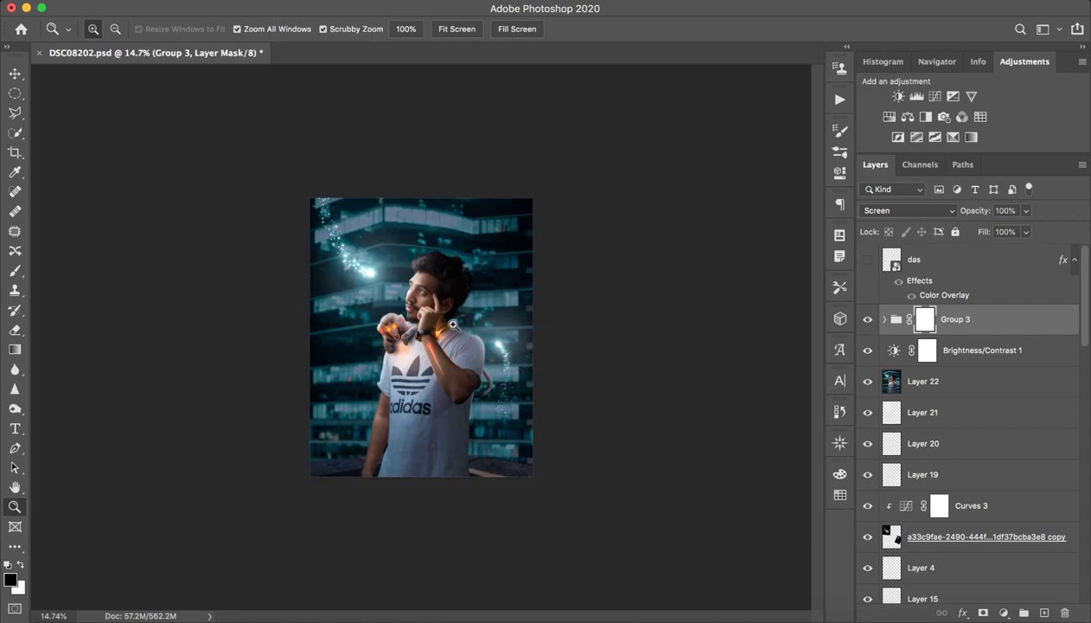
left_click_drag(453, 324, 484, 321)
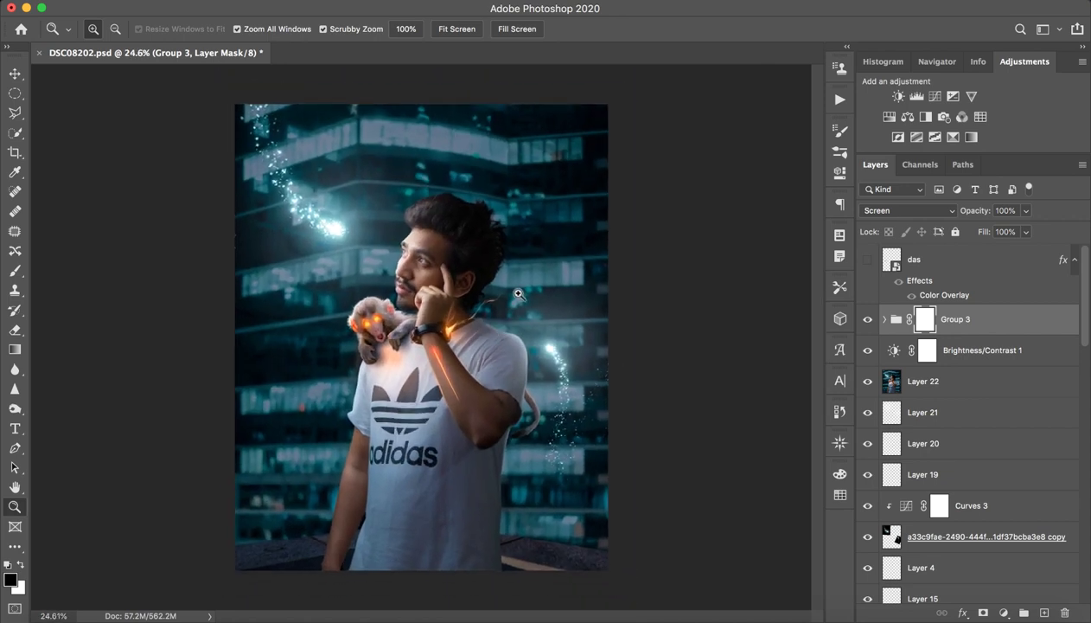
right_click(416, 328)
left_click(404, 333)
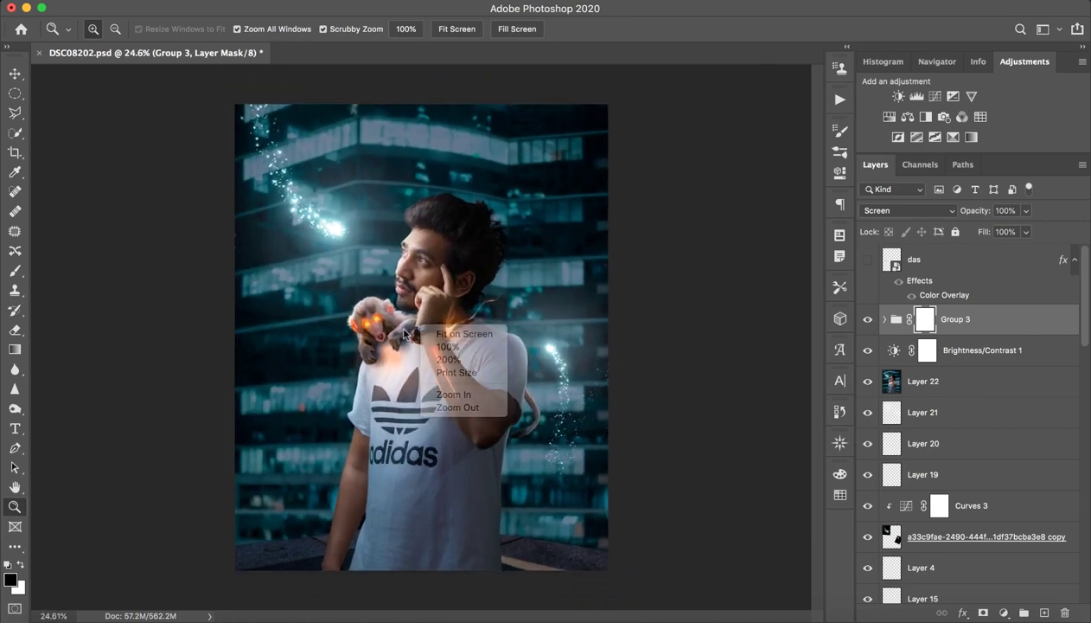
left_click_drag(421, 325, 451, 305)
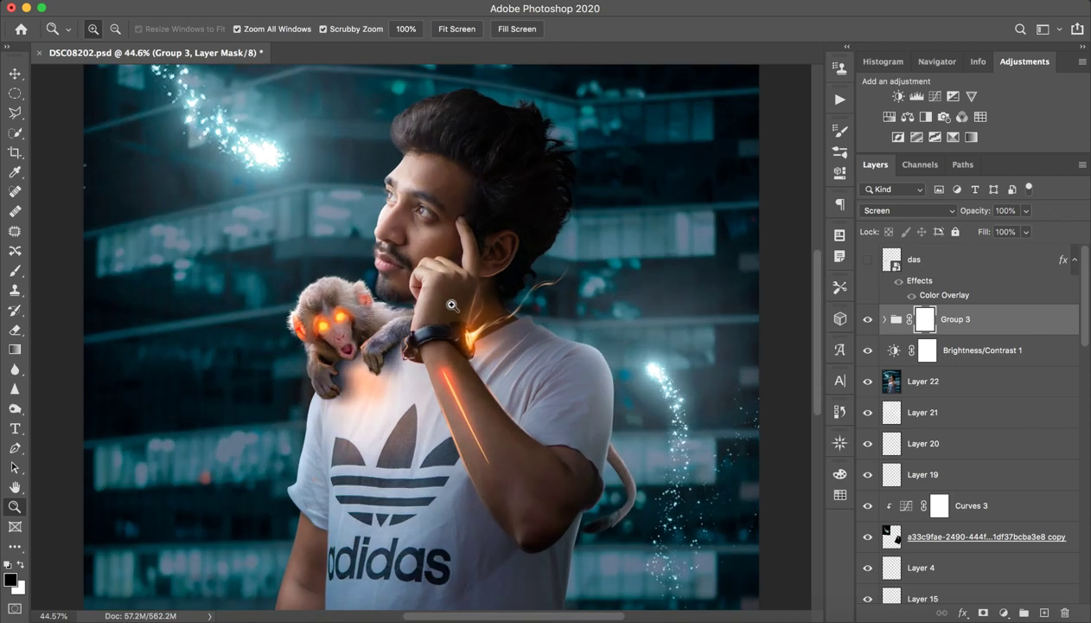
left_click_drag(578, 307, 550, 312)
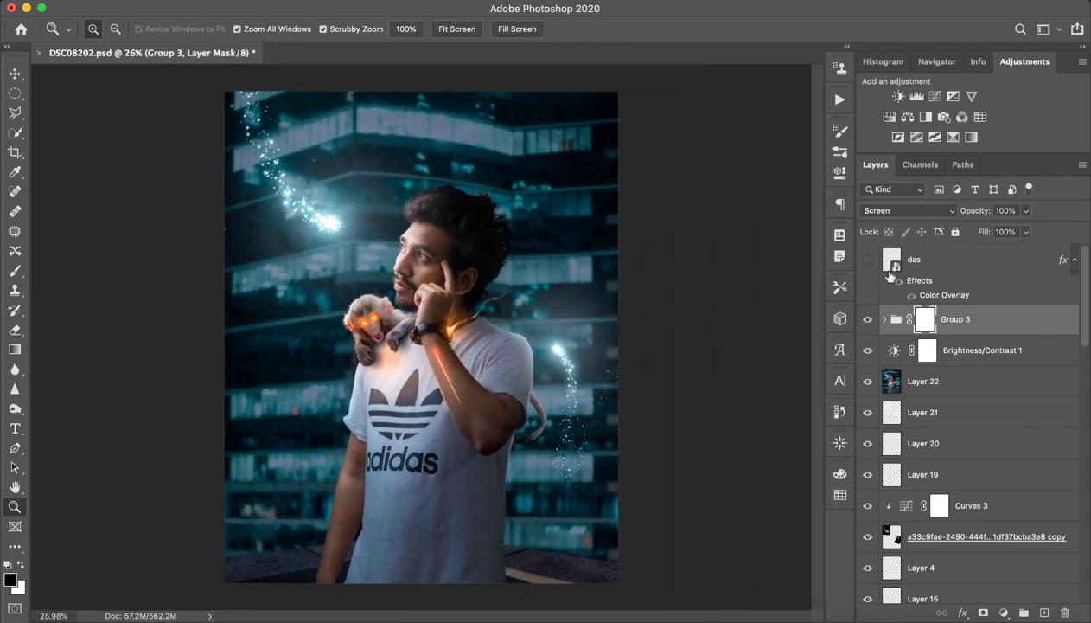
Step: Select the das layer and make it visible, showing the 62%-opacity signature watermark left of the man
left_click(999, 259)
left_click(869, 259)
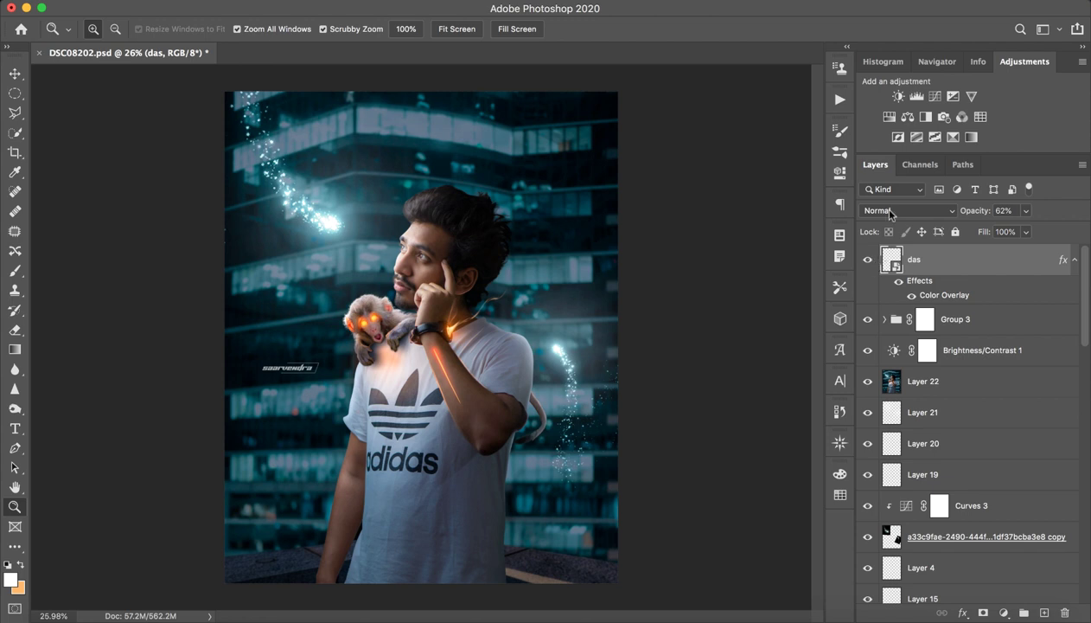